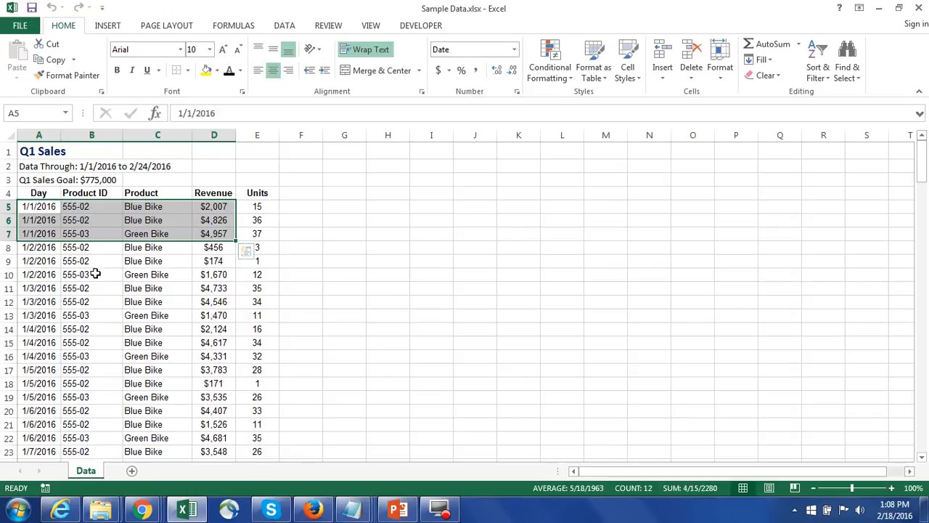
Examine the daily sales rows, the Q1 sales goal, the date range and the revenue figures on the Data sheet
{"action": "left_click_drag", "start_coordinate": [38, 247], "coordinate": [174, 276]}
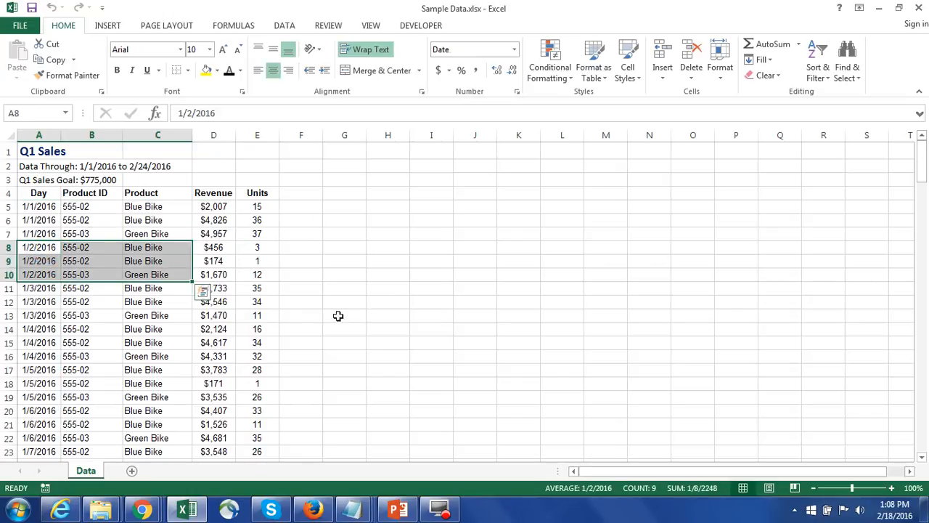
{"action": "left_click", "coordinate": [432, 300]}
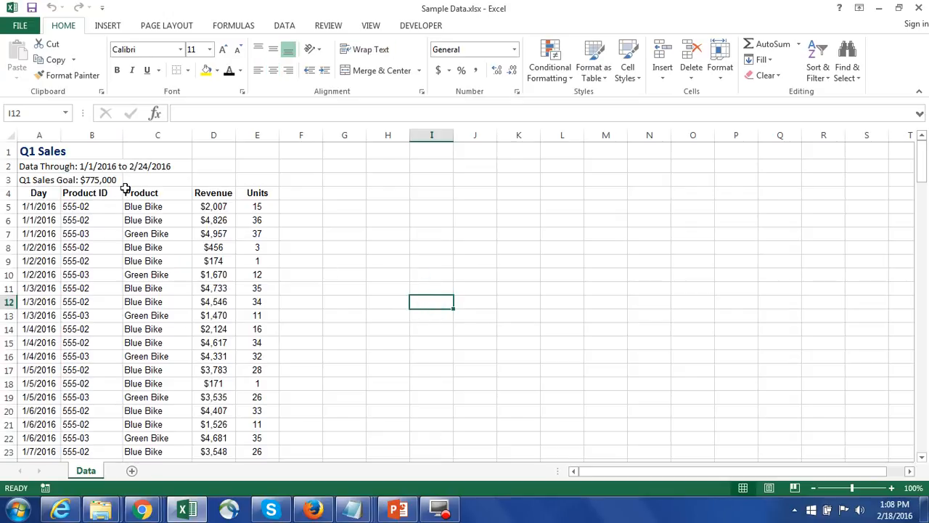
{"action": "left_click_drag", "start_coordinate": [15, 179], "coordinate": [193, 182]}
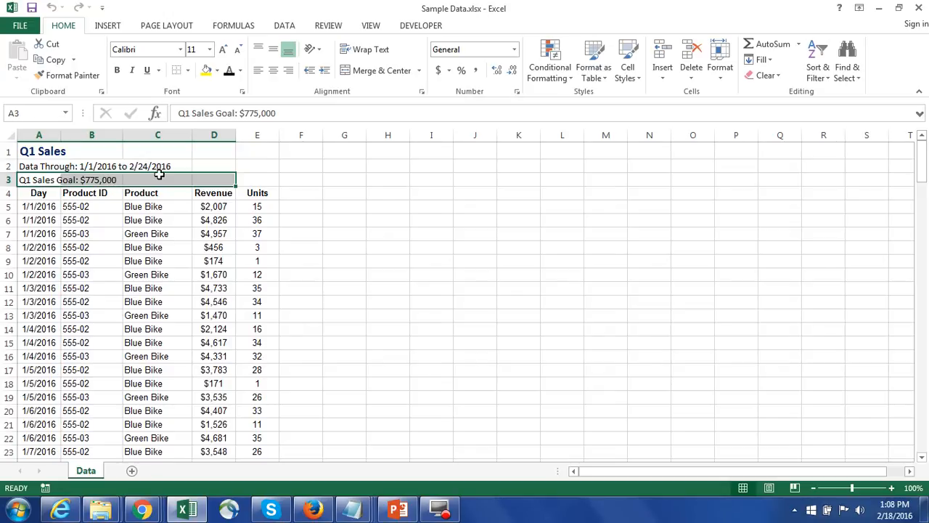
{"action": "left_click", "coordinate": [65, 172]}
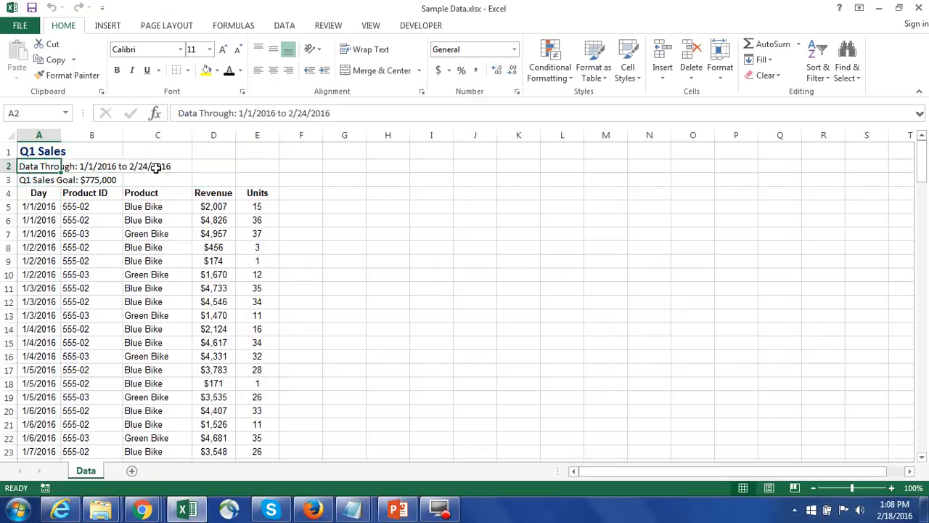
{"action": "left_click", "coordinate": [429, 209]}
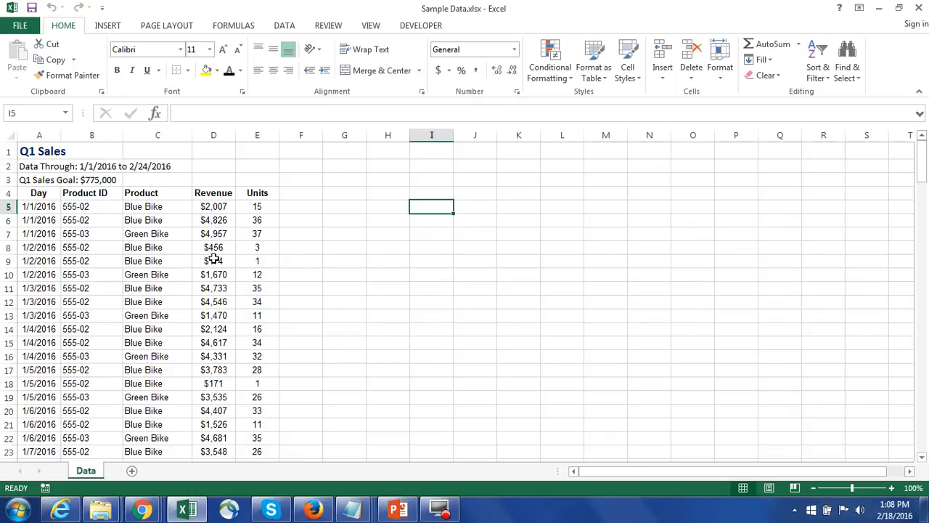
{"action": "left_click", "coordinate": [49, 208]}
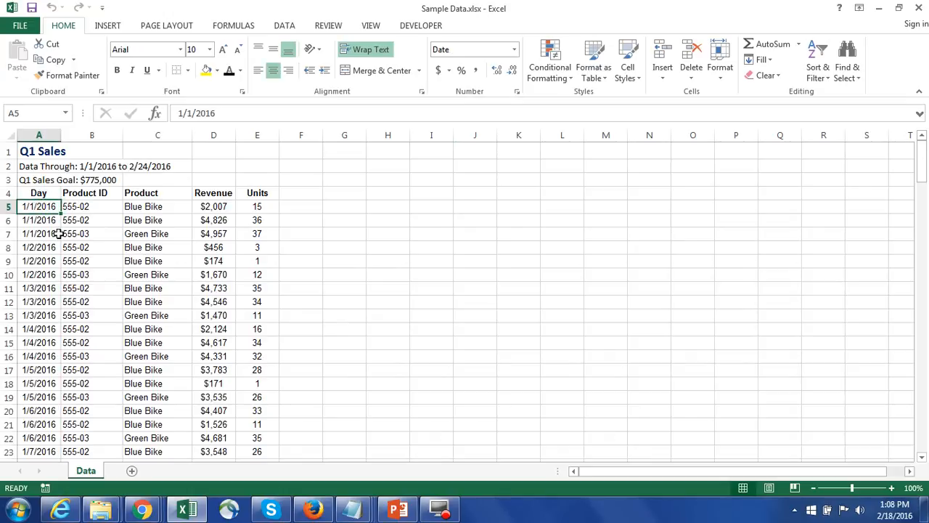
{"action": "left_click_drag", "start_coordinate": [220, 206], "coordinate": [220, 234]}
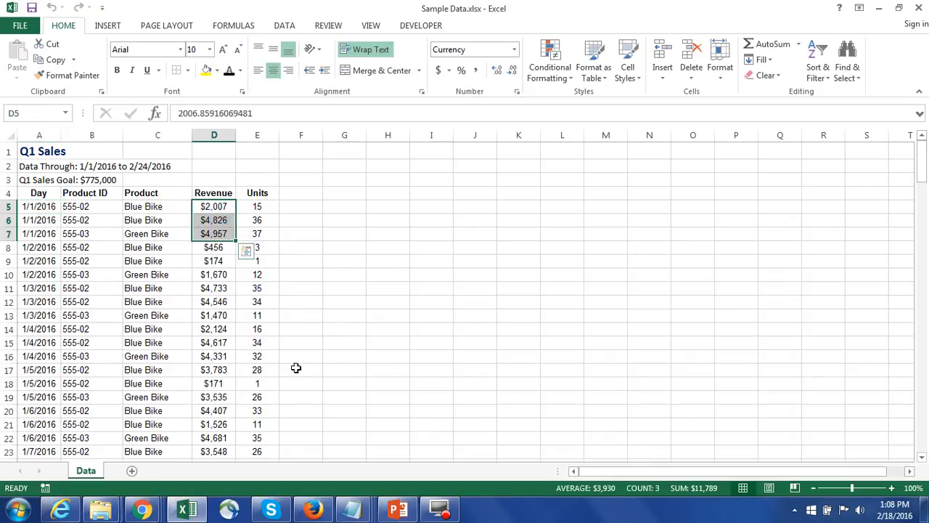
{"action": "left_click", "coordinate": [421, 341]}
Create a PivotTable on a new worksheet from the sales data in A4:E169, including the header row
{"action": "left_click", "coordinate": [45, 192]}
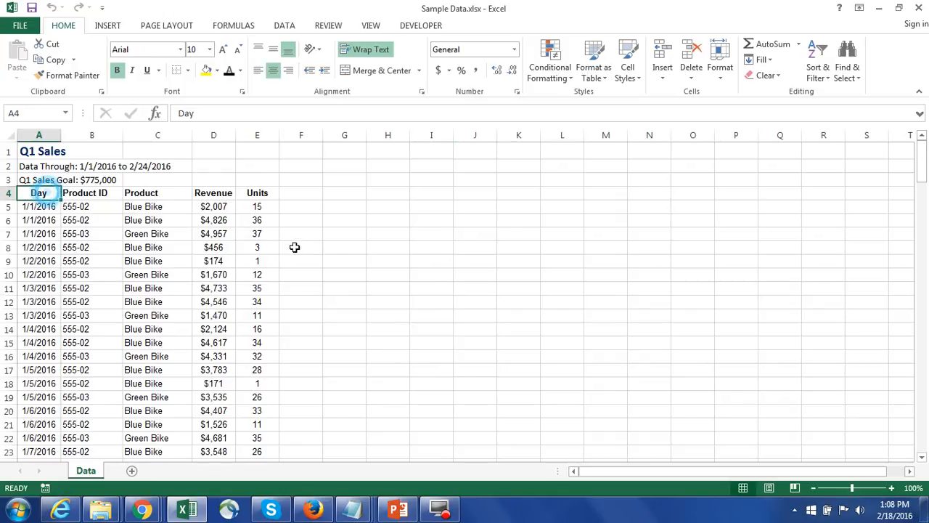
{"action": "key", "text": "ctrl+shift+Right"}
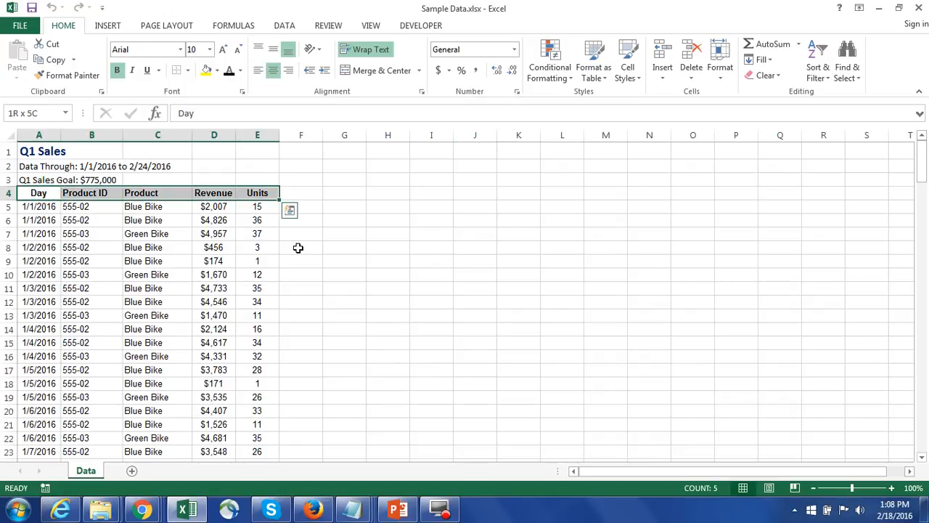
{"action": "key", "text": "ctrl+shift+Down"}
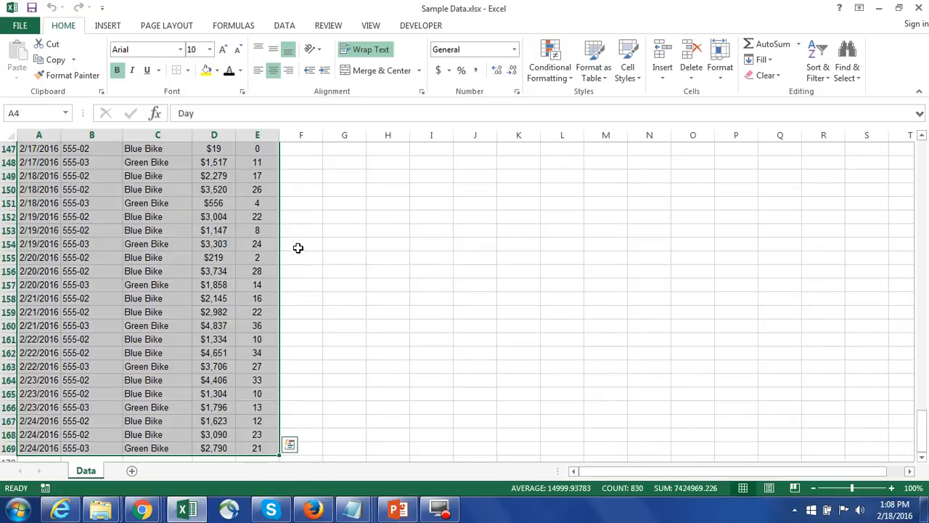
{"action": "scroll", "coordinate": [294, 249], "scroll_direction": "down", "scroll_amount": 1}
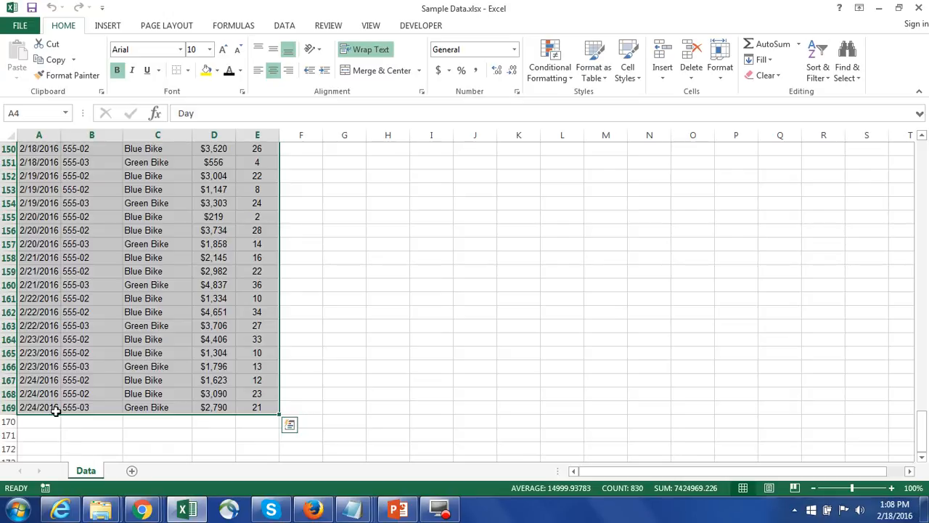
{"action": "left_click", "coordinate": [107, 25]}
{"action": "left_click", "coordinate": [23, 58]}
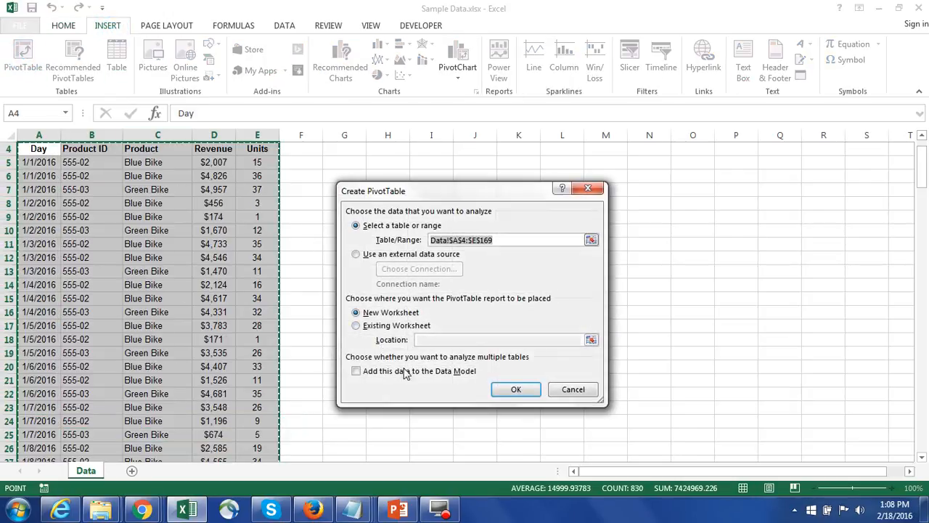
{"action": "left_click", "coordinate": [516, 389]}
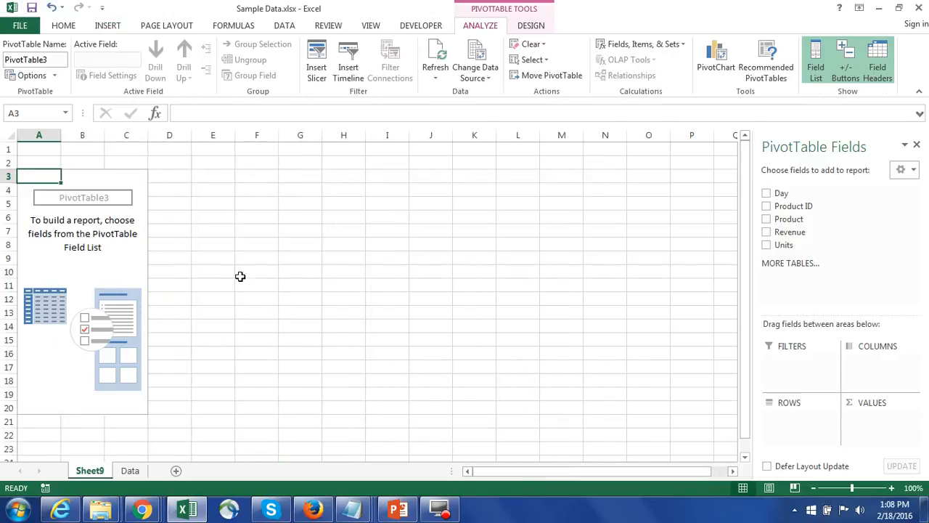
{"action": "left_click", "coordinate": [119, 29]}
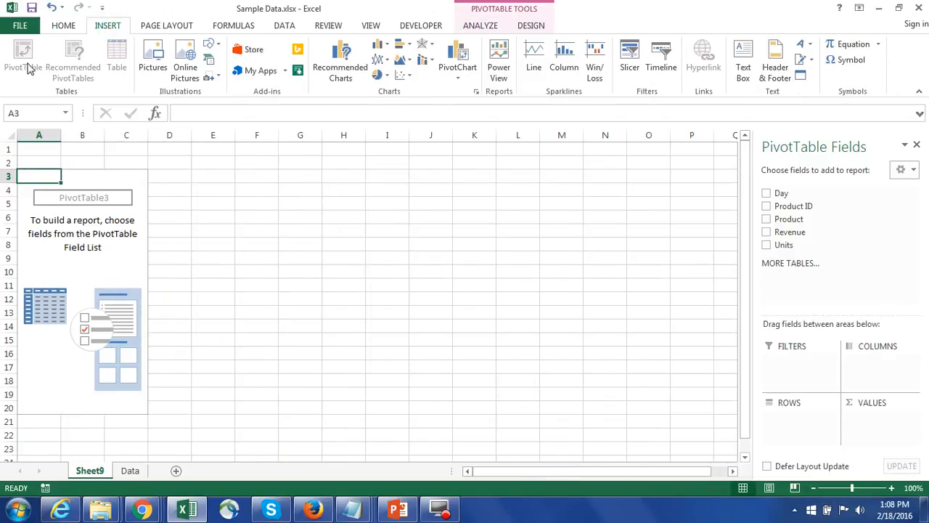
{"action": "left_click", "coordinate": [63, 26]}
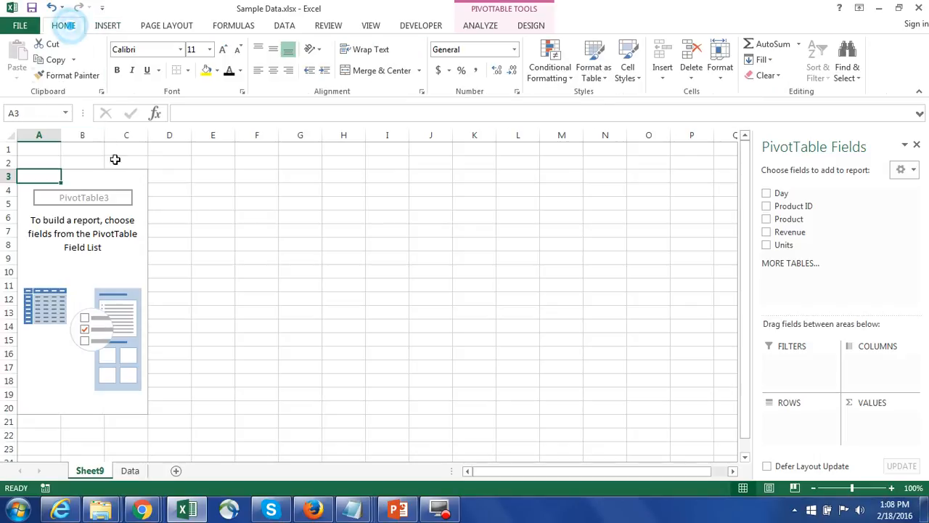
Add the Day field as rows and the Revenue field as summed values to the PivotTable
{"action": "left_click", "coordinate": [85, 273]}
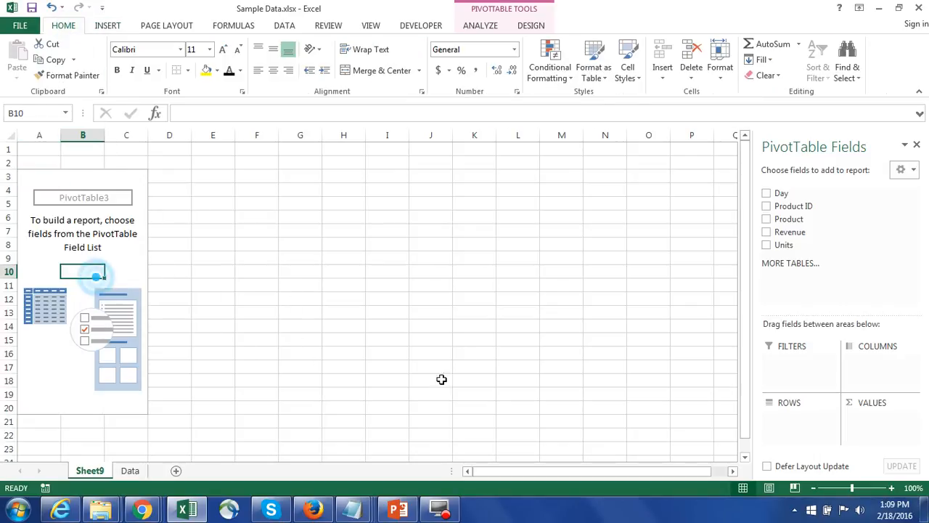
{"action": "left_click", "coordinate": [766, 193]}
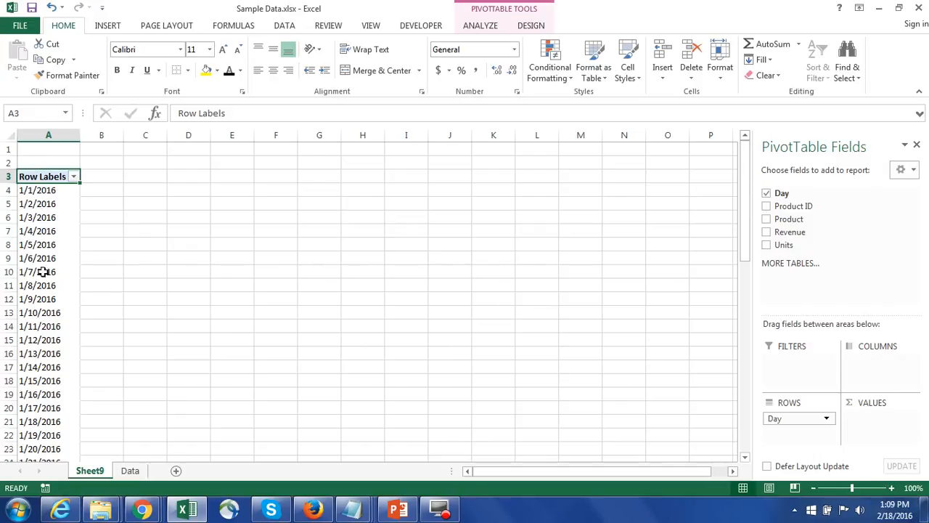
{"action": "left_click", "coordinate": [766, 231]}
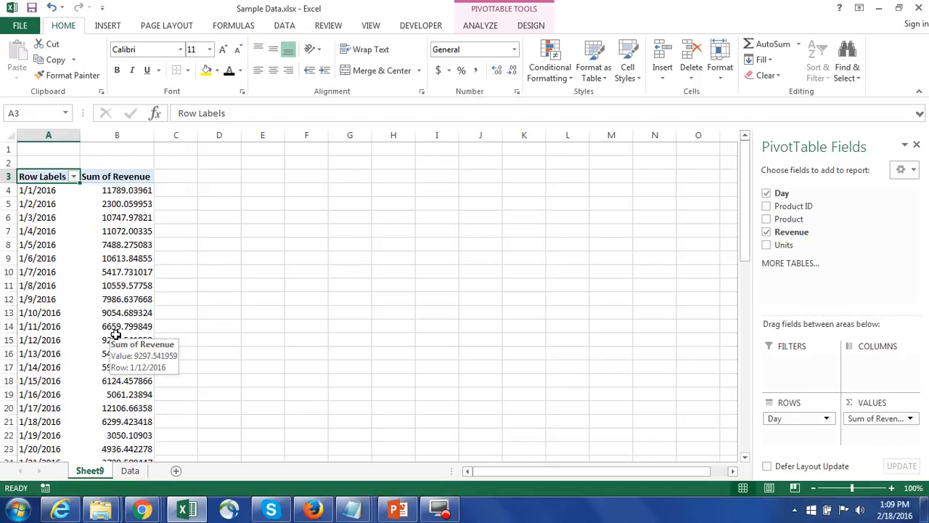
Format the Sum of Revenue value field as Currency with the $ symbol and 0 decimal places
{"action": "left_click", "coordinate": [890, 419]}
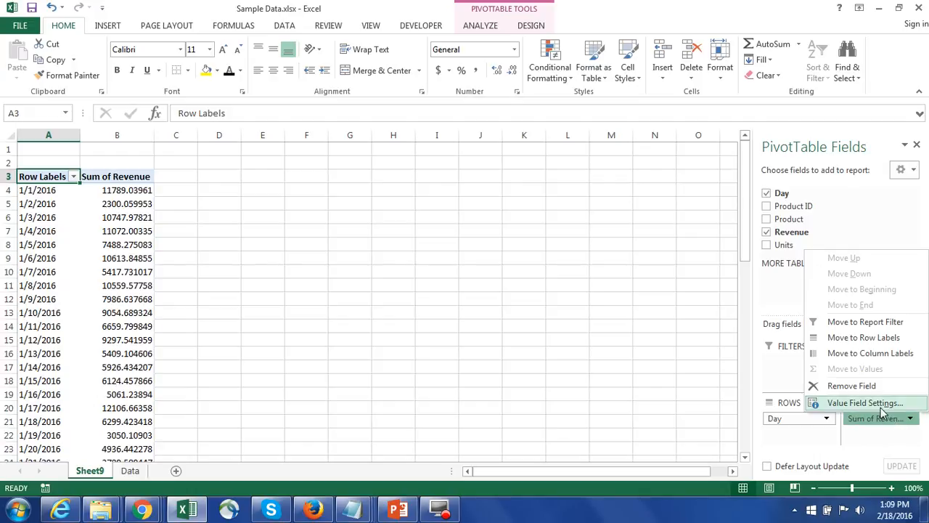
{"action": "left_click", "coordinate": [865, 403]}
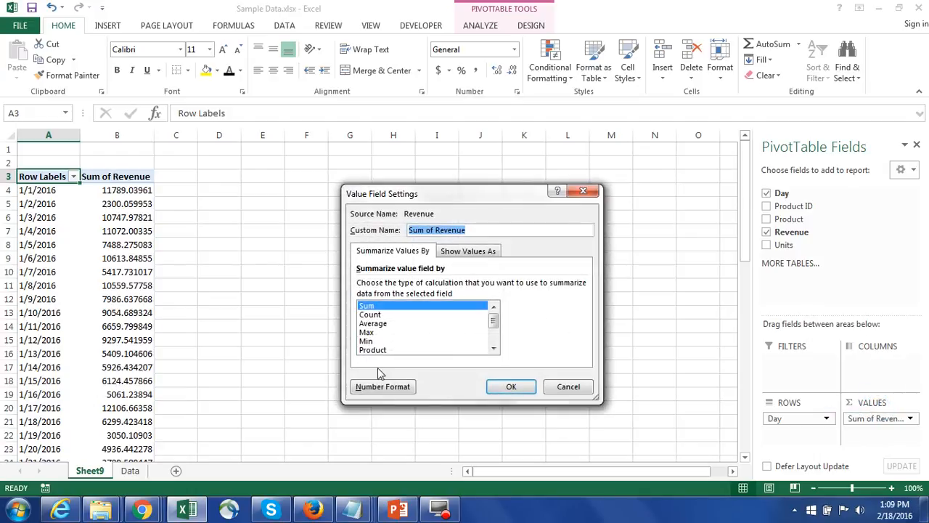
{"action": "left_click", "coordinate": [392, 390]}
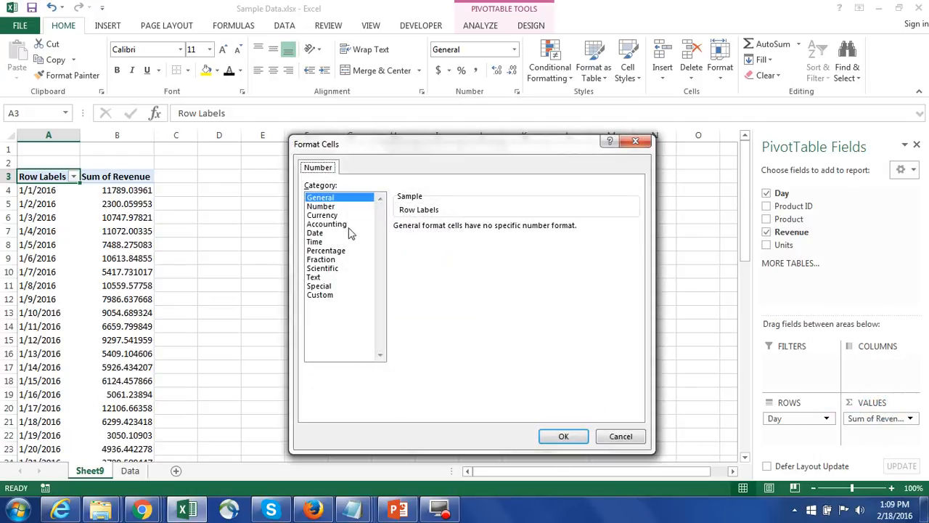
{"action": "left_click", "coordinate": [353, 215]}
{"action": "left_click", "coordinate": [486, 231]}
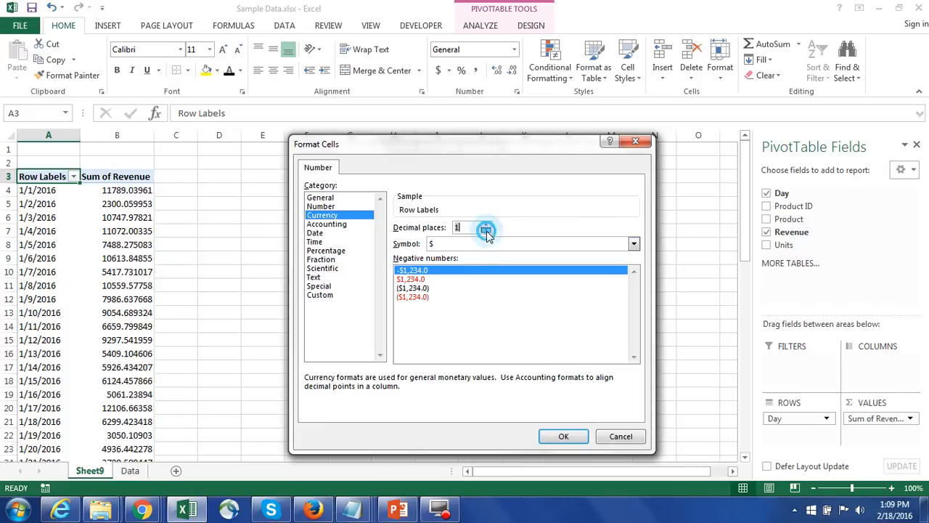
{"action": "left_click", "coordinate": [485, 231]}
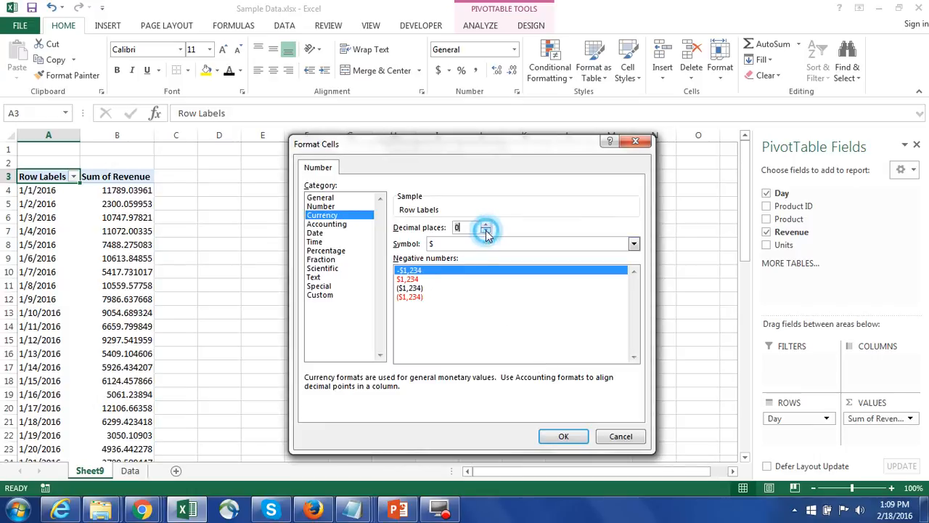
{"action": "left_click", "coordinate": [561, 437]}
{"action": "left_click", "coordinate": [517, 386]}
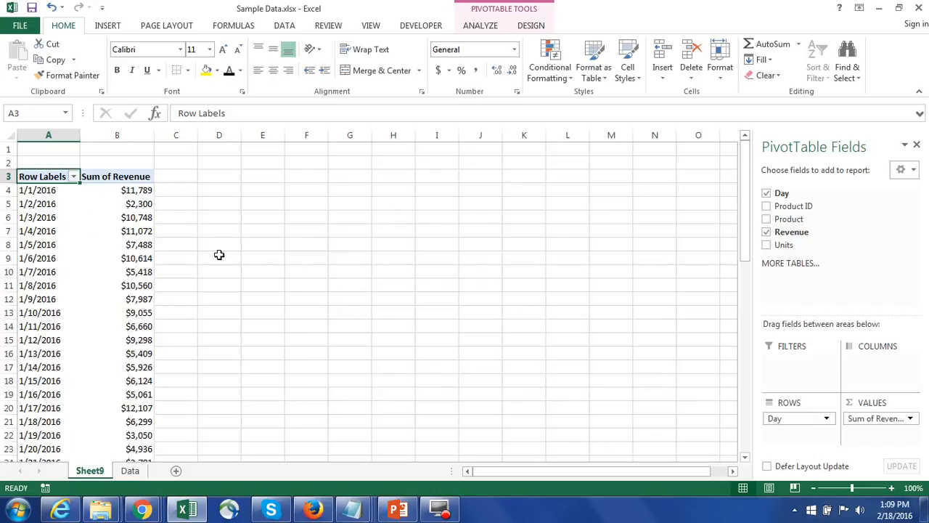
Convert the PivotTable to static data by copying the whole sheet and pasting it over itself as values
{"action": "left_click", "coordinate": [125, 229]}
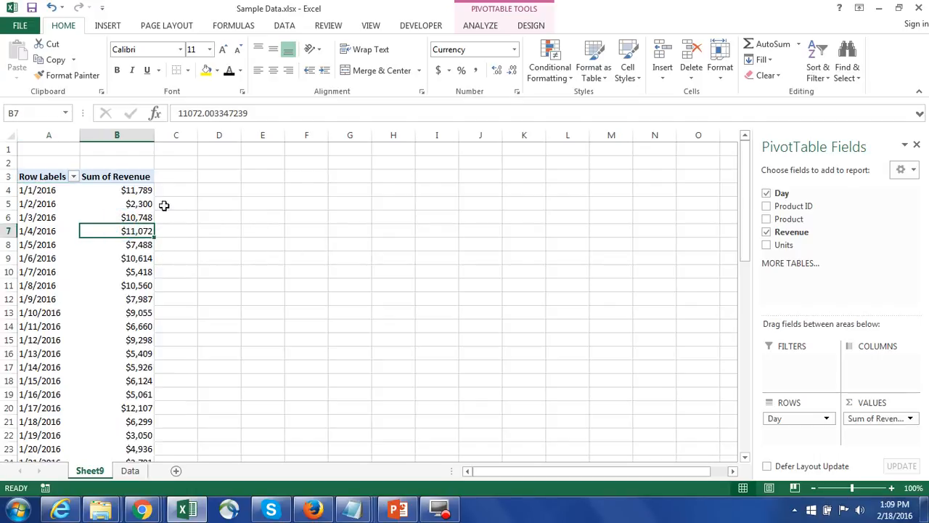
{"action": "left_click", "coordinate": [138, 203]}
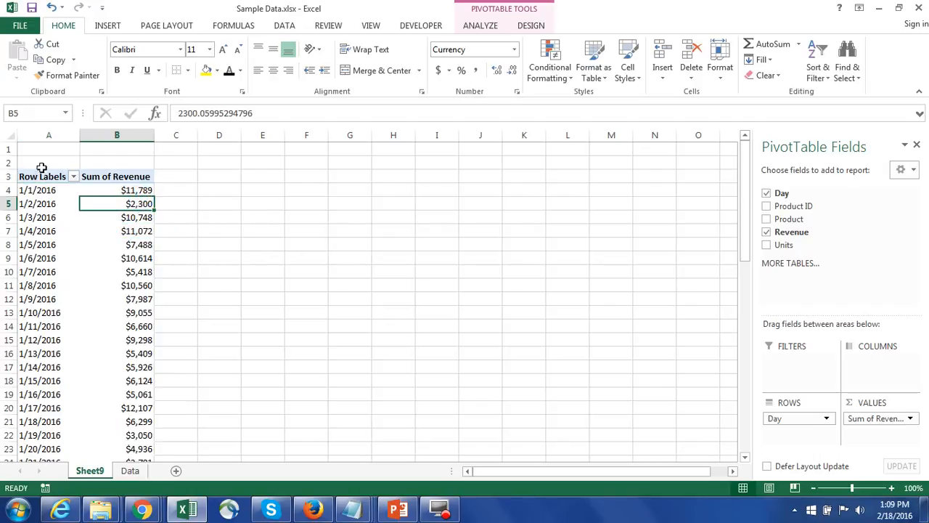
{"action": "left_click", "coordinate": [8, 137]}
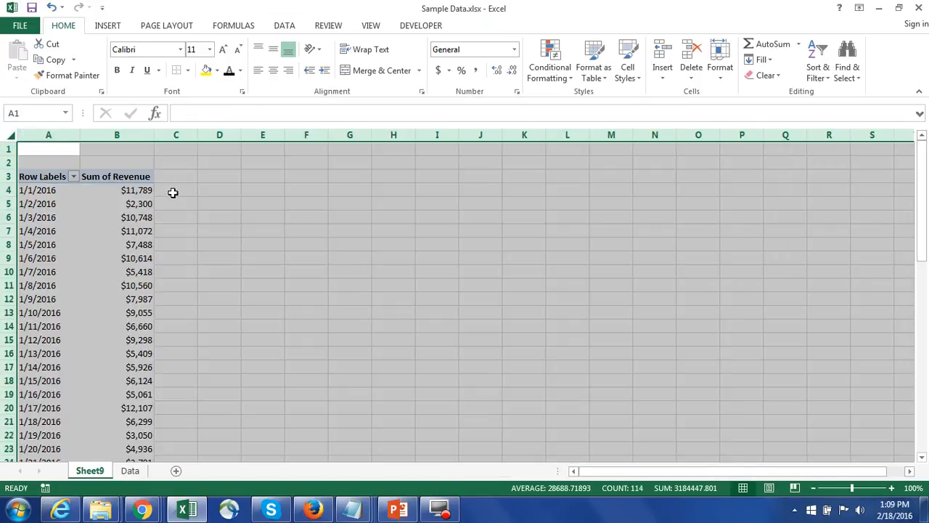
{"action": "key", "text": "ctrl+c"}
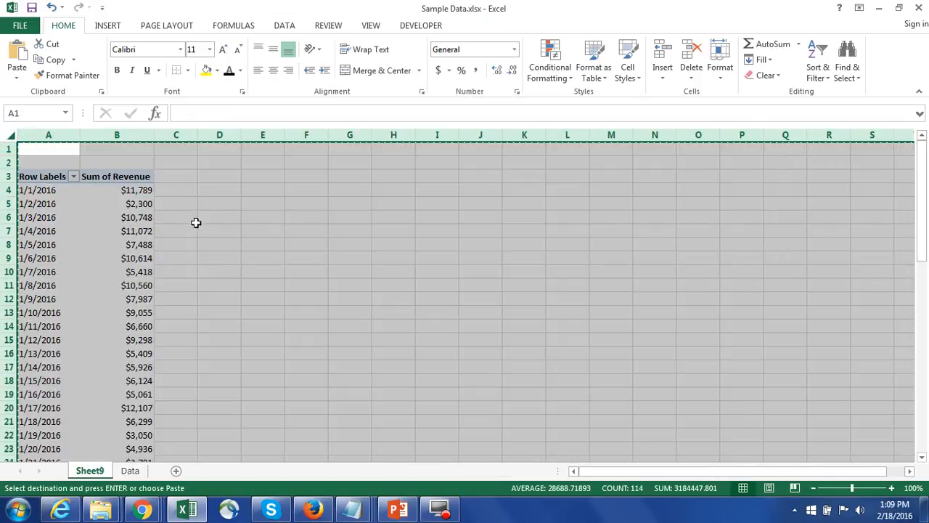
{"action": "right_click", "coordinate": [150, 225]}
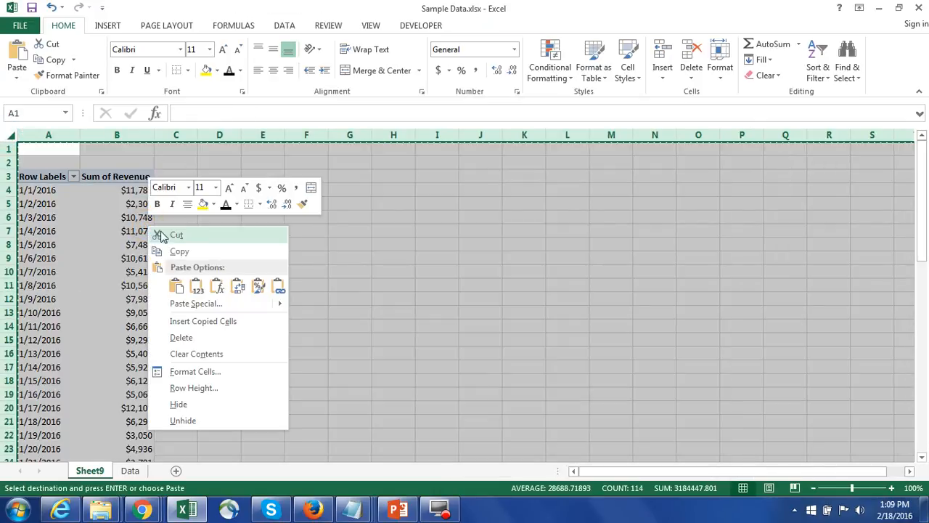
{"action": "left_click", "coordinate": [225, 305]}
{"action": "left_click", "coordinate": [129, 254]}
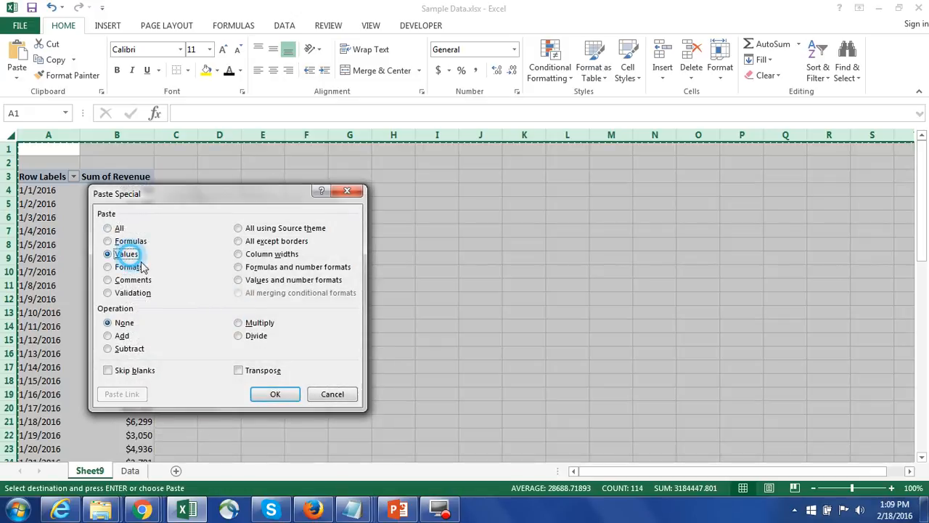
{"action": "left_click", "coordinate": [285, 397]}
{"action": "left_click", "coordinate": [276, 263]}
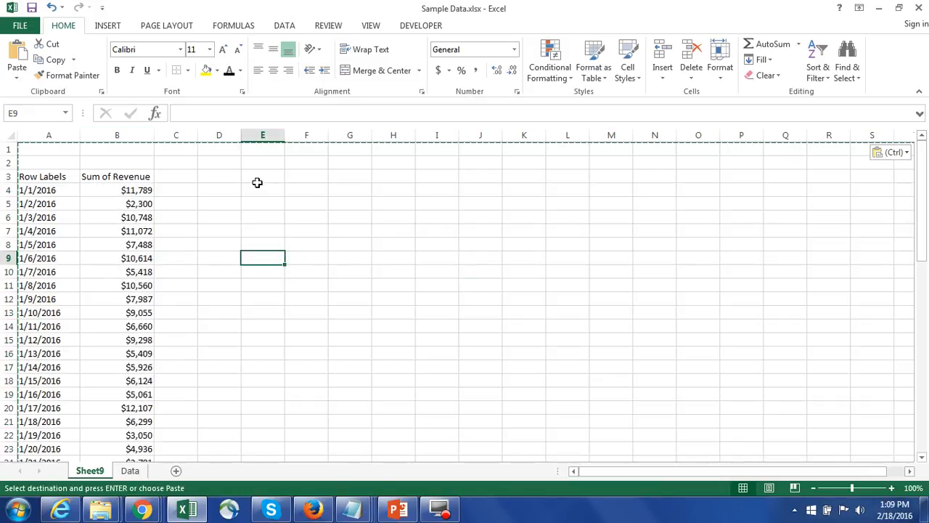
{"action": "left_click", "coordinate": [136, 190]}
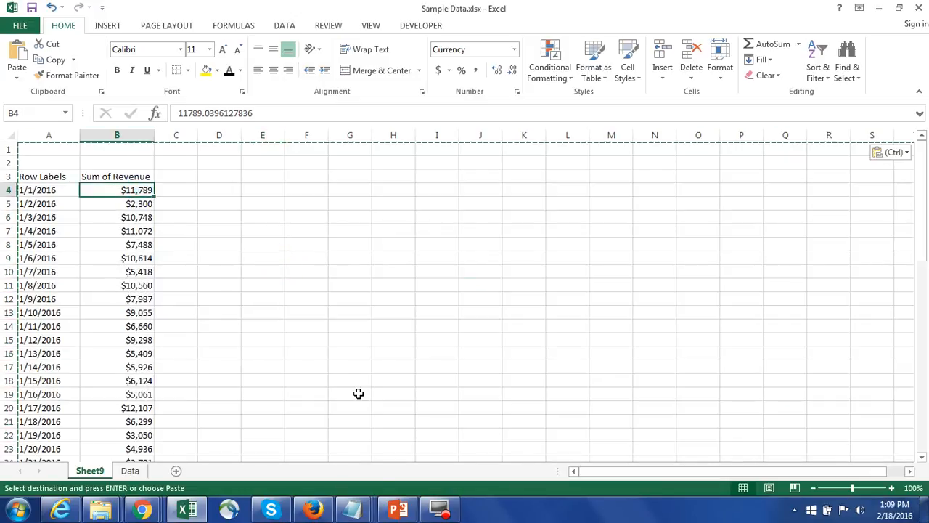
Shorten the column header in cell B3 to Revenue
{"action": "left_click", "coordinate": [127, 177]}
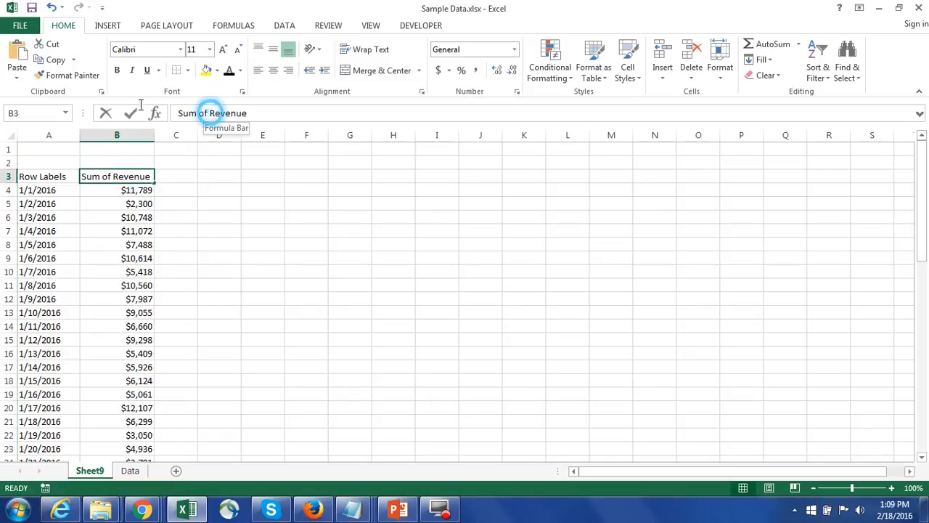
{"action": "left_click_drag", "start_coordinate": [209, 113], "coordinate": [3, 103]}
{"action": "key", "text": "BackSpace"}
{"action": "key", "text": "Return"}
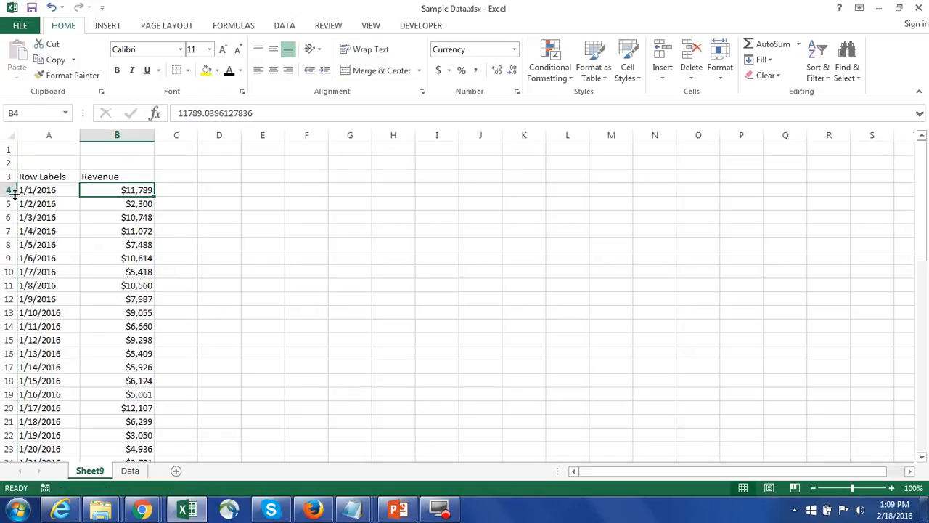
Rename the Row Labels header in cell A3 to Day
{"action": "left_click", "coordinate": [45, 177]}
{"action": "type", "text": "Da"}
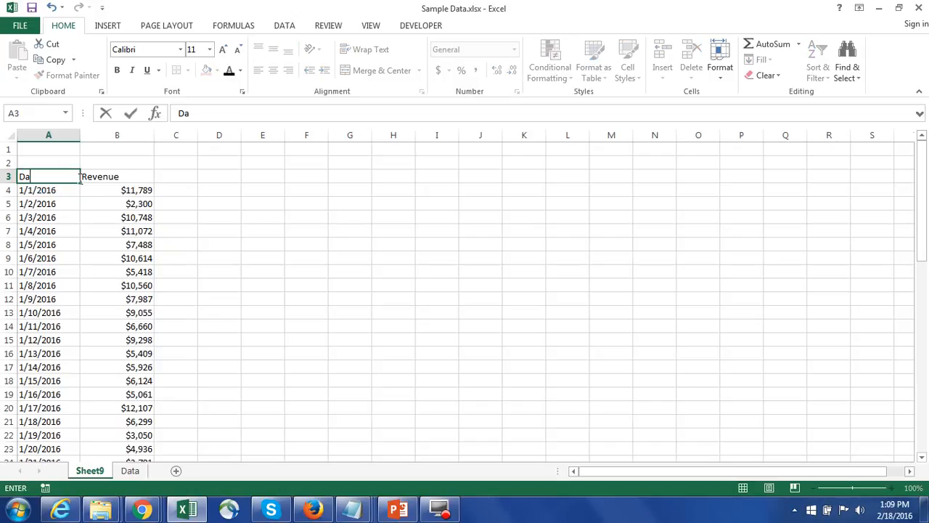
{"action": "type", "text": "y"}
{"action": "key", "text": "Return"}
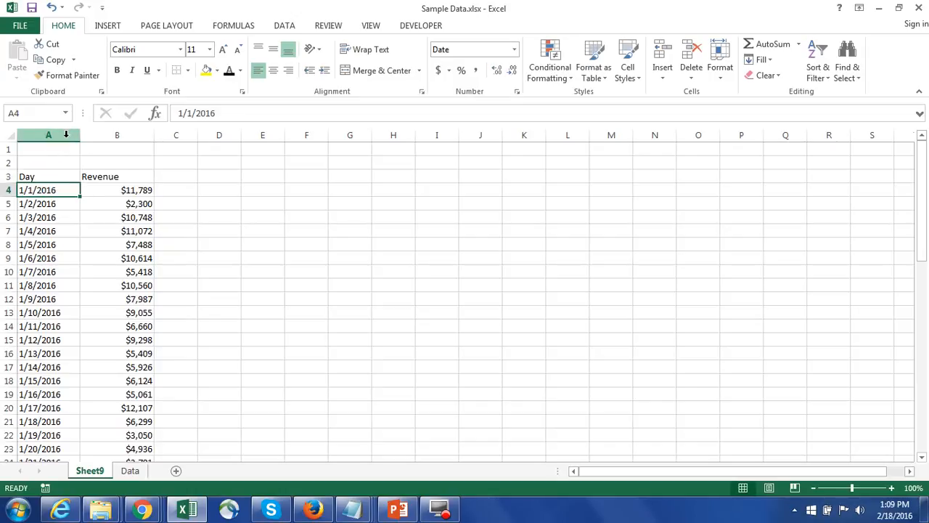
Center the contents of columns A through H and make the header row 3 bold
{"action": "left_click_drag", "start_coordinate": [69, 134], "coordinate": [396, 135]}
{"action": "left_click", "coordinate": [275, 71]}
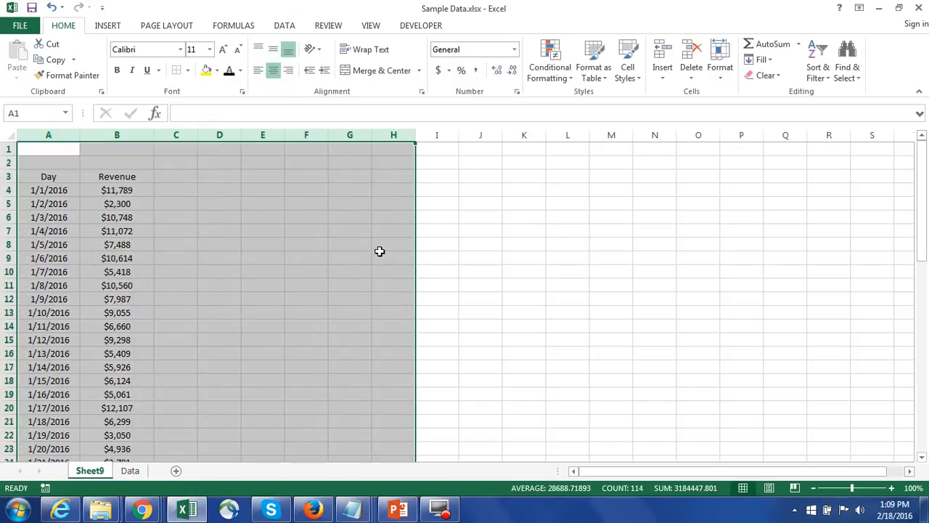
{"action": "left_click", "coordinate": [384, 255]}
{"action": "left_click", "coordinate": [5, 178]}
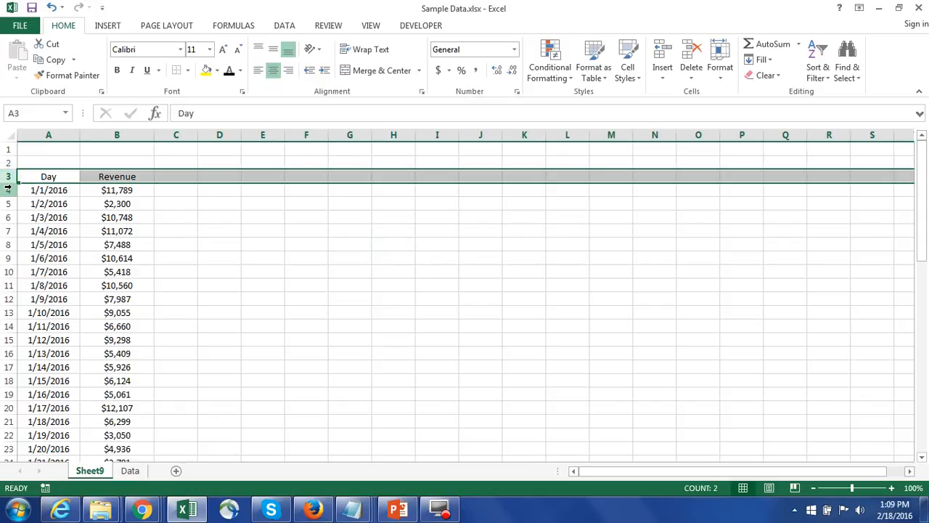
{"action": "key", "text": "ctrl+b"}
Enter the title Q1 Sales in cell A1 and make it bold
{"action": "left_click", "coordinate": [46, 147]}
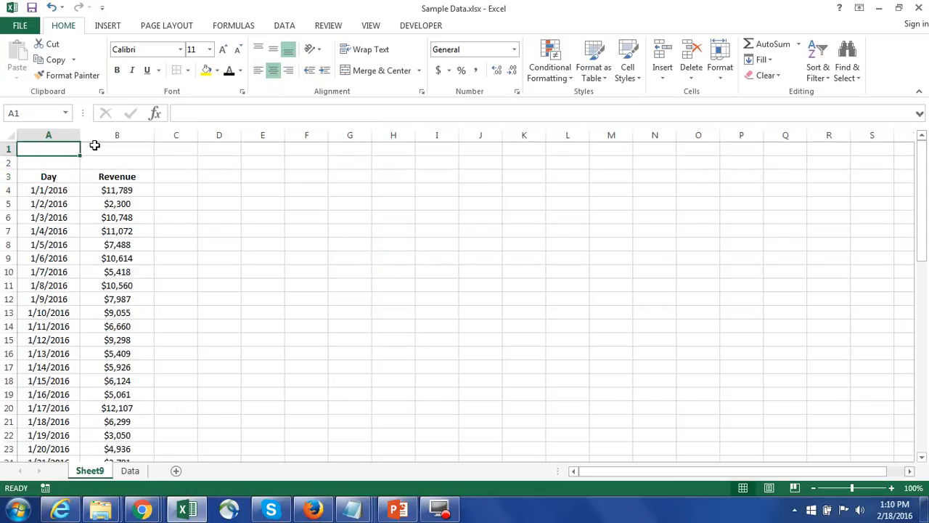
{"action": "type", "text": "Q1"}
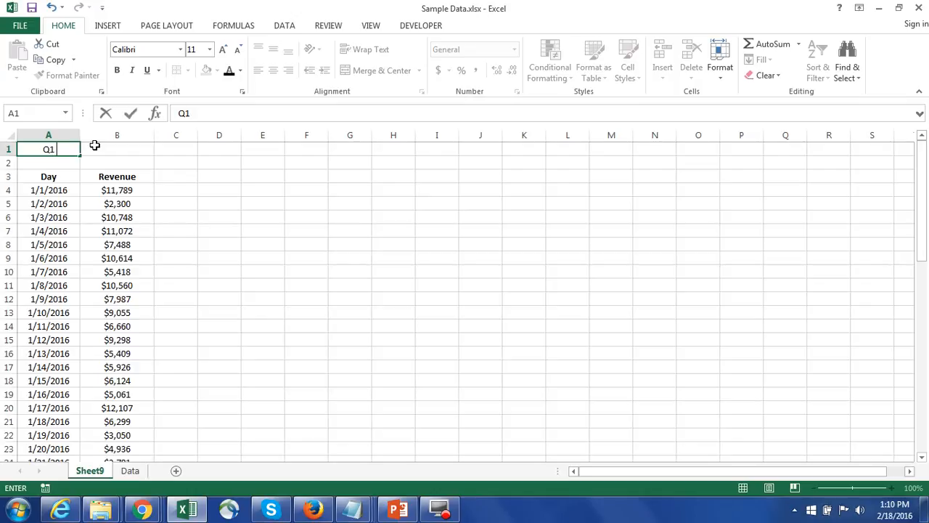
{"action": "type", "text": " Sales"}
{"action": "key", "text": "Return"}
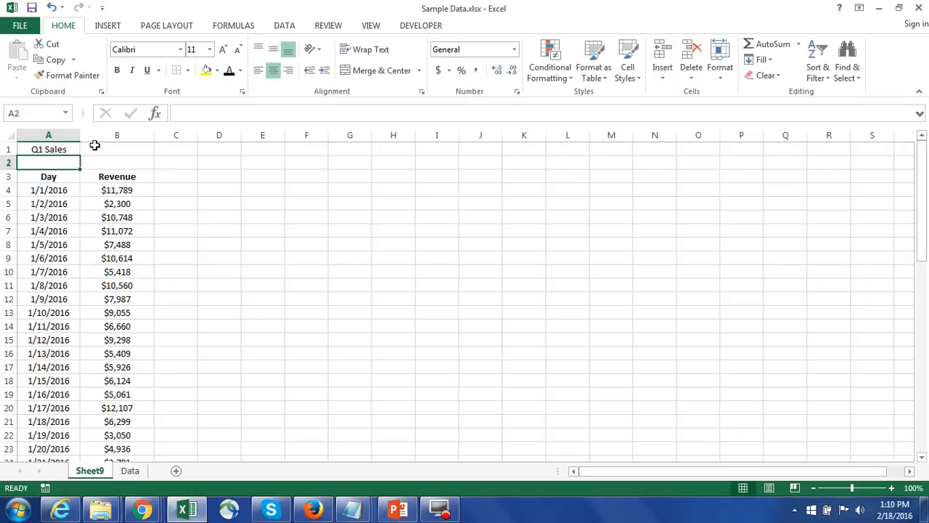
{"action": "key", "text": "Up"}
{"action": "key", "text": "ctrl+b"}
Delete the Grand Total row at the end of the daily revenue table
{"action": "left_click", "coordinate": [64, 231]}
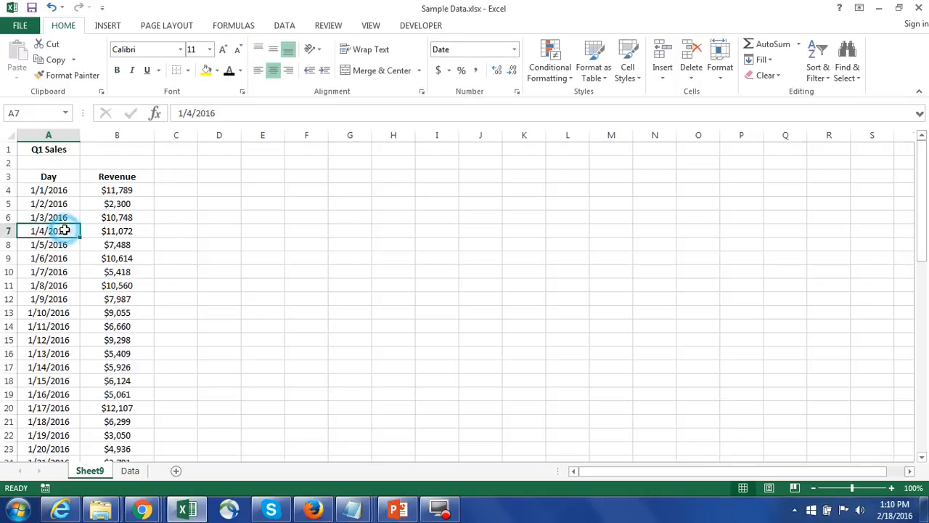
{"action": "key", "text": "ctrl+shift+Down"}
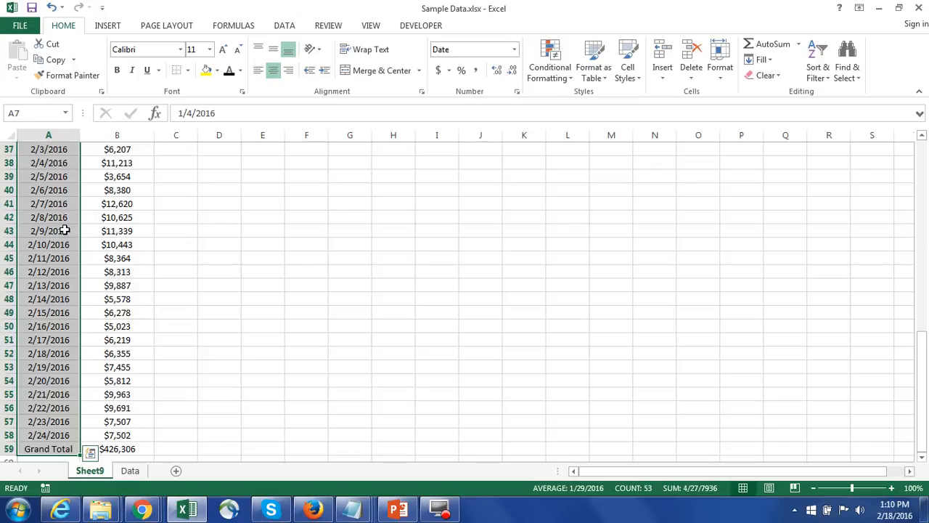
{"action": "left_click", "coordinate": [280, 366]}
{"action": "scroll", "coordinate": [277, 364], "scroll_direction": "down", "scroll_amount": 5}
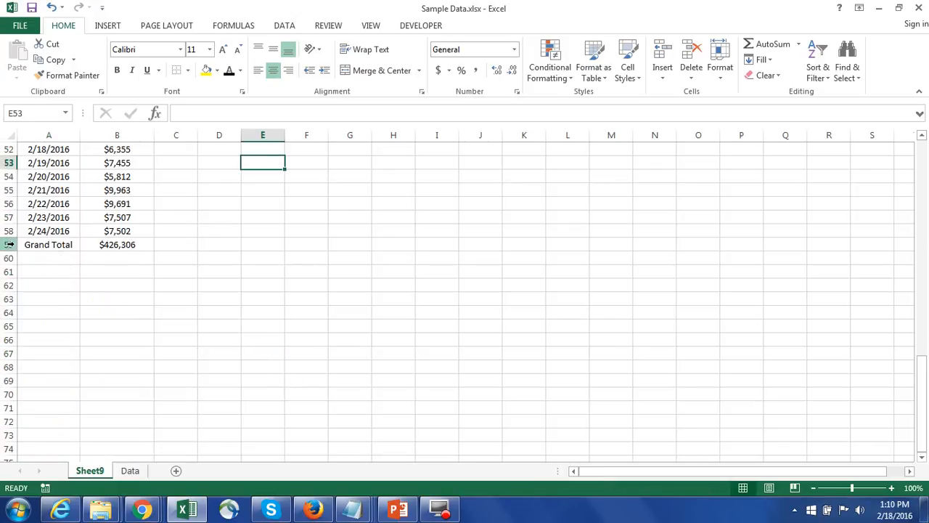
{"action": "left_click", "coordinate": [9, 244]}
{"action": "right_click", "coordinate": [9, 244]}
{"action": "left_click", "coordinate": [73, 353]}
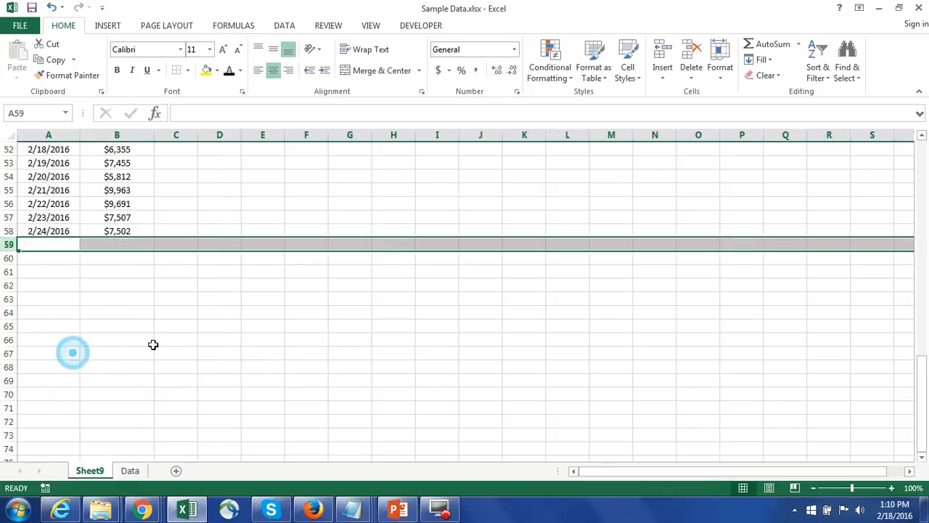
Insert a blank row at row 2, between the Q1 Sales title and the table headers
{"action": "left_click", "coordinate": [61, 218]}
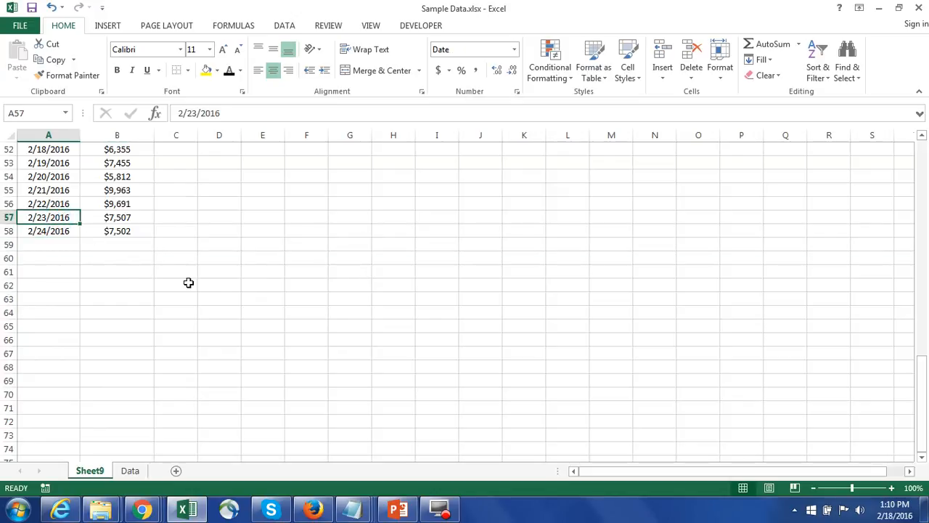
{"action": "key", "text": "ctrl+shift+Up"}
{"action": "scroll", "coordinate": [308, 317], "scroll_direction": "up", "scroll_amount": 1}
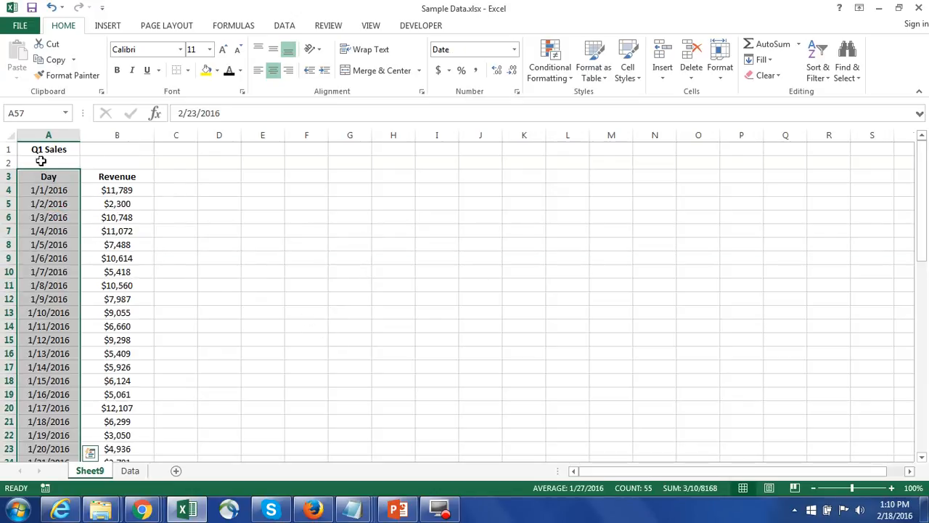
{"action": "left_click", "coordinate": [8, 162]}
{"action": "right_click", "coordinate": [8, 162]}
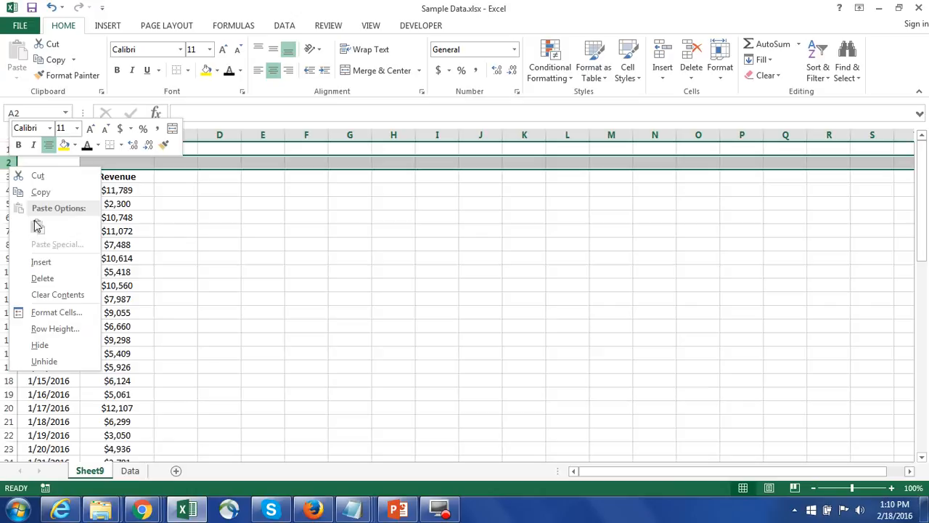
{"action": "left_click", "coordinate": [61, 266]}
{"action": "left_click", "coordinate": [317, 256]}
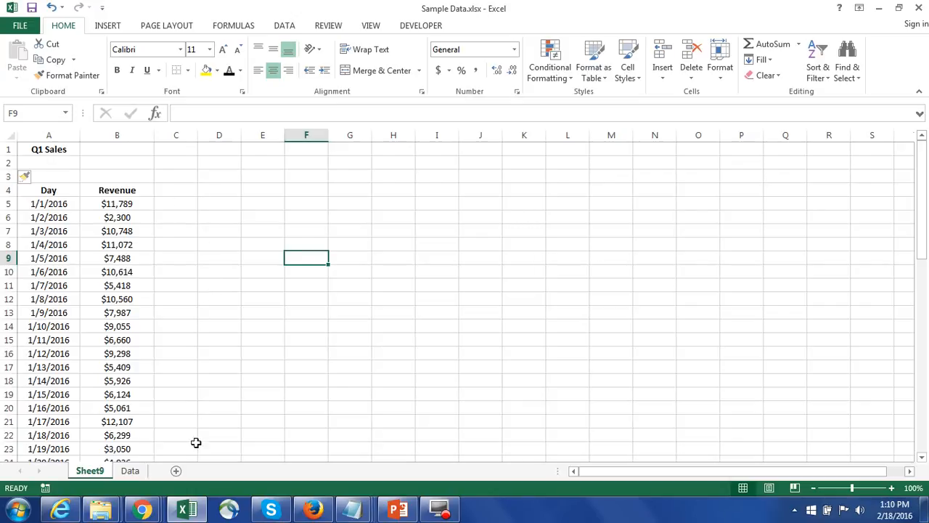
Check the source on the Data sheet, and extend the daily dates in column A of Sheet9 through 3/31/2016
{"action": "left_click", "coordinate": [130, 471]}
{"action": "scroll", "coordinate": [276, 307], "scroll_direction": "up", "scroll_amount": 1}
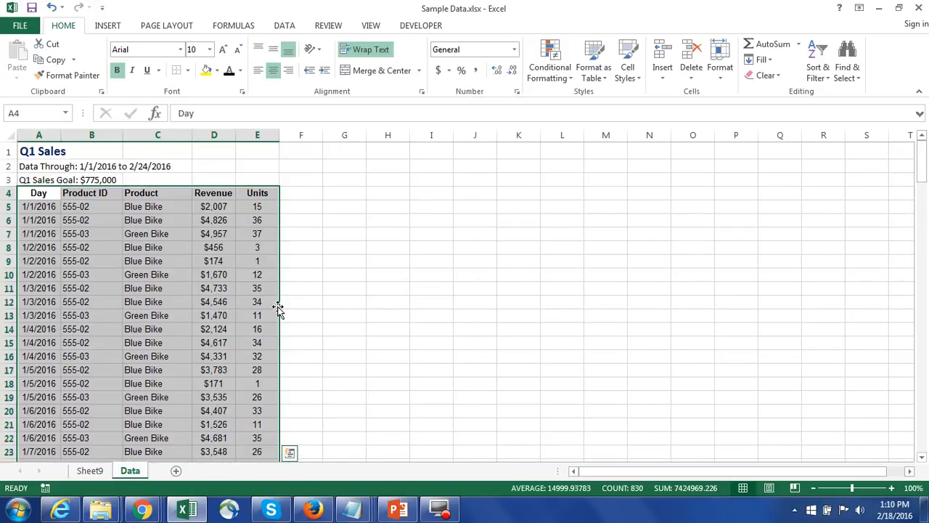
{"action": "left_click", "coordinate": [386, 224]}
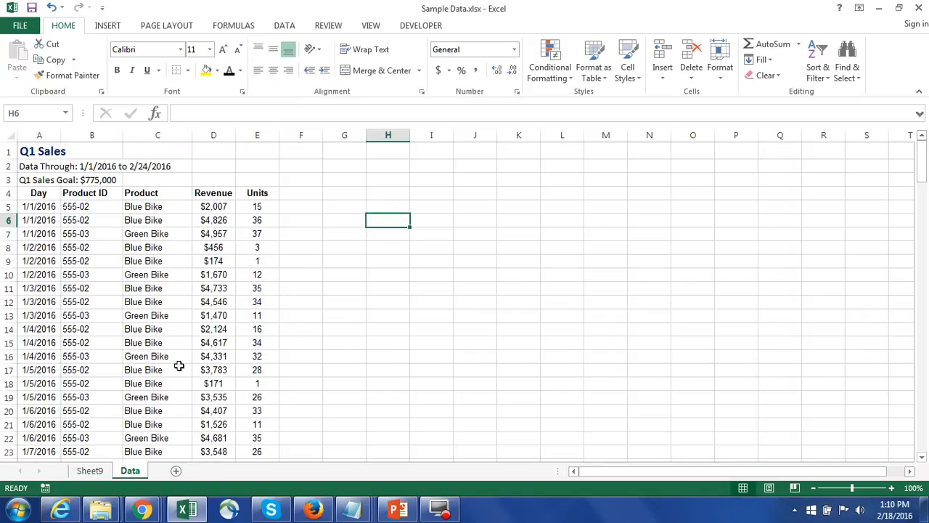
{"action": "left_click", "coordinate": [90, 470]}
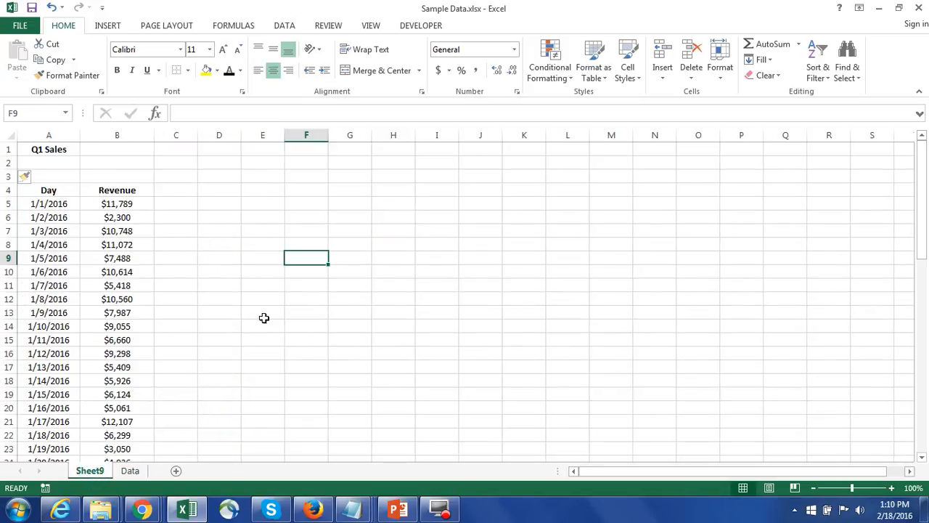
{"action": "left_click", "coordinate": [72, 259]}
{"action": "key", "text": "ctrl+shift+Down"}
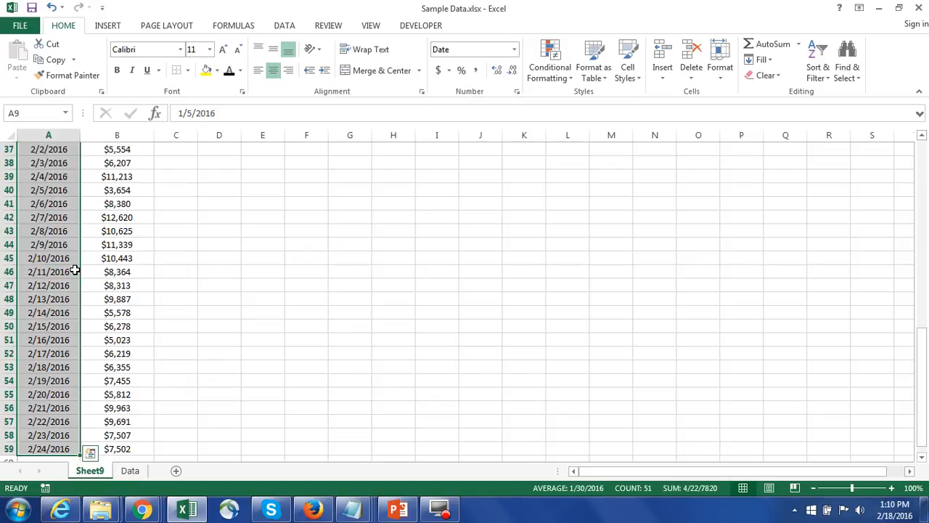
{"action": "left_click_drag", "start_coordinate": [48, 236], "coordinate": [71, 408]}
{"action": "left_click", "coordinate": [65, 395]}
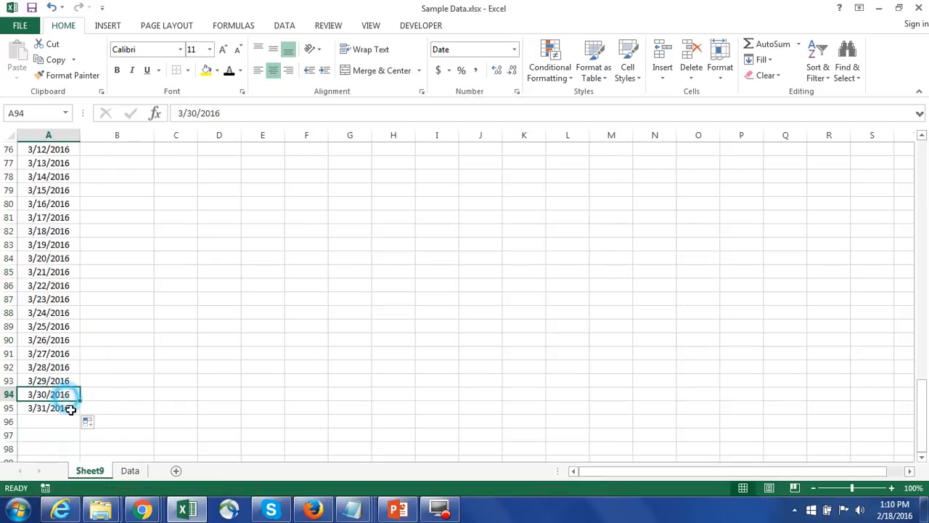
Insert another blank row at row 3 and enter the label Days in QTR in cell A3
{"action": "key", "text": "ctrl+shift+Up"}
{"action": "scroll", "coordinate": [68, 305], "scroll_direction": "up", "scroll_amount": 1}
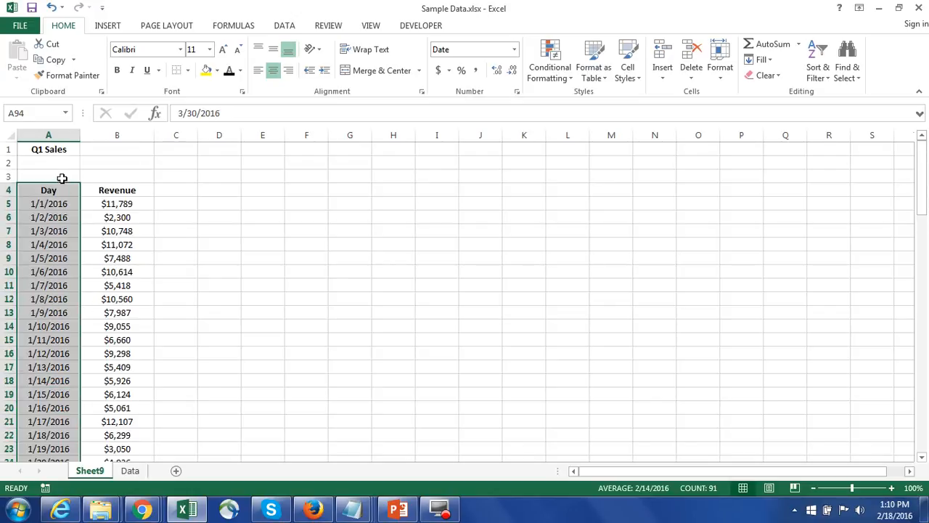
{"action": "right_click", "coordinate": [8, 175]}
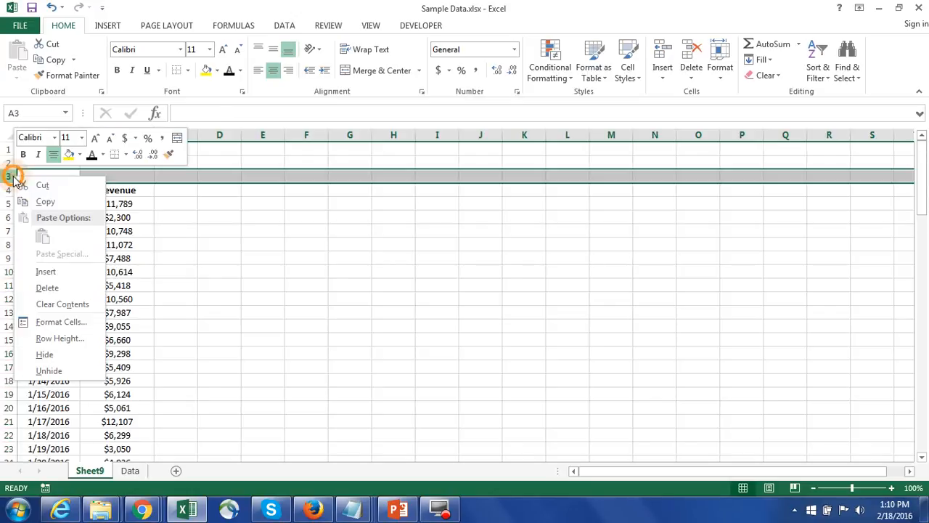
{"action": "left_click", "coordinate": [58, 271]}
{"action": "left_click", "coordinate": [49, 177]}
{"action": "type", "text": "D"}
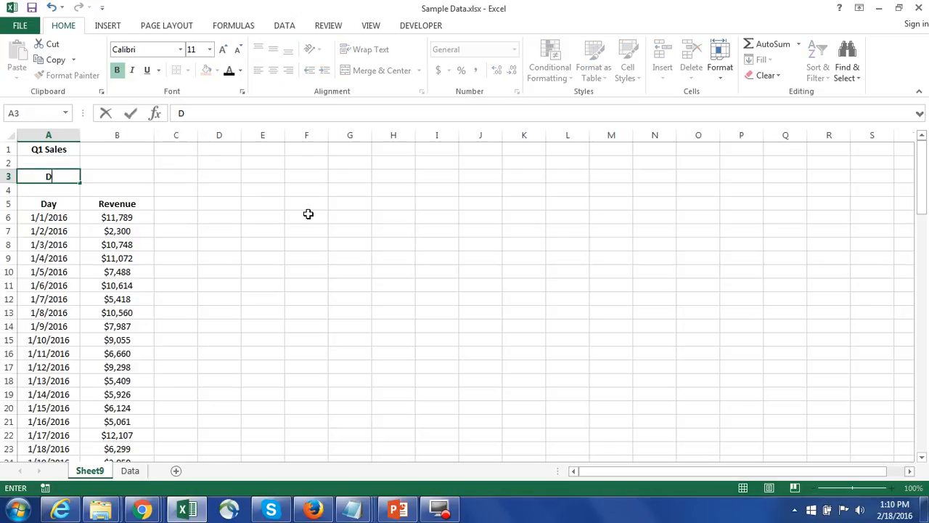
{"action": "type", "text": "ays in QTR"}
{"action": "key", "text": "Return"}
Enter the label Days Past in cell C3 and make it bold
{"action": "key", "text": "Right"}
{"action": "key", "text": "Right"}
{"action": "key", "text": "Up"}
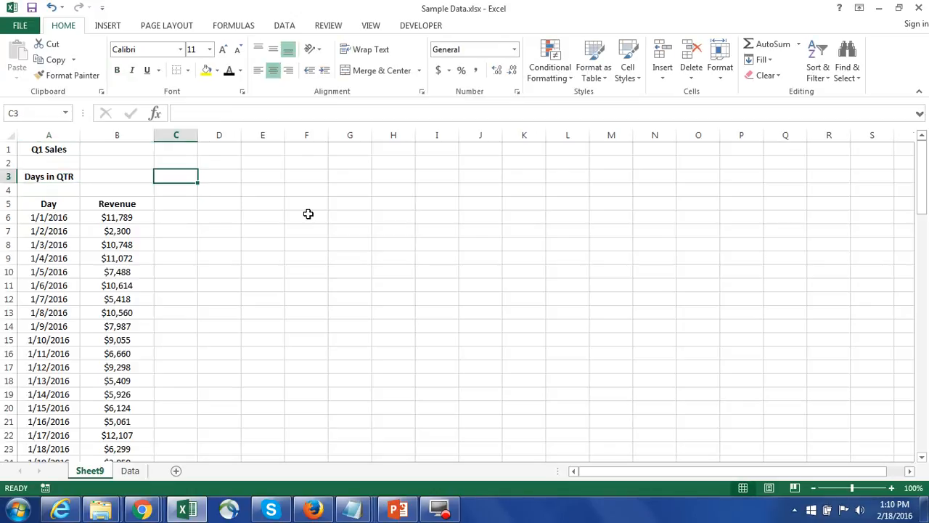
{"action": "type", "text": "Days Pa"}
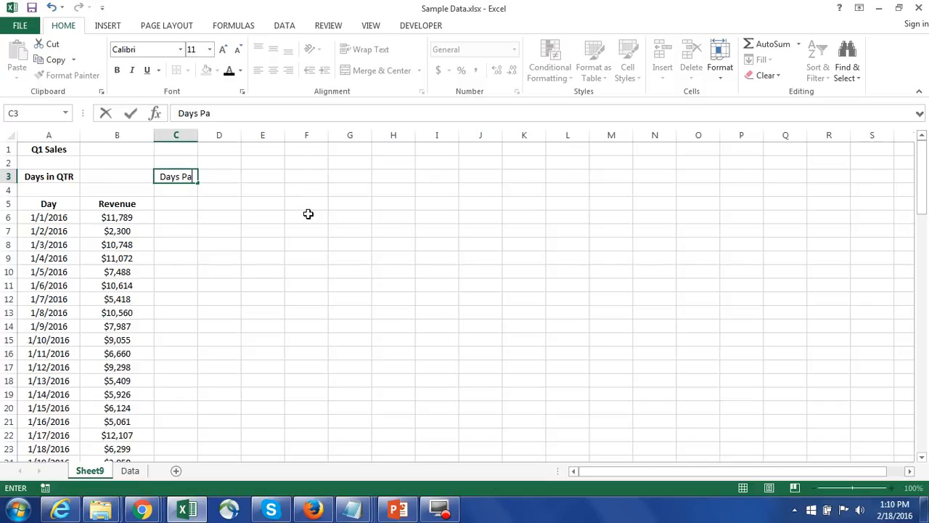
{"action": "type", "text": "st"}
{"action": "key", "text": "Return"}
{"action": "key", "text": "Up"}
{"action": "key", "text": "ctrl+b"}
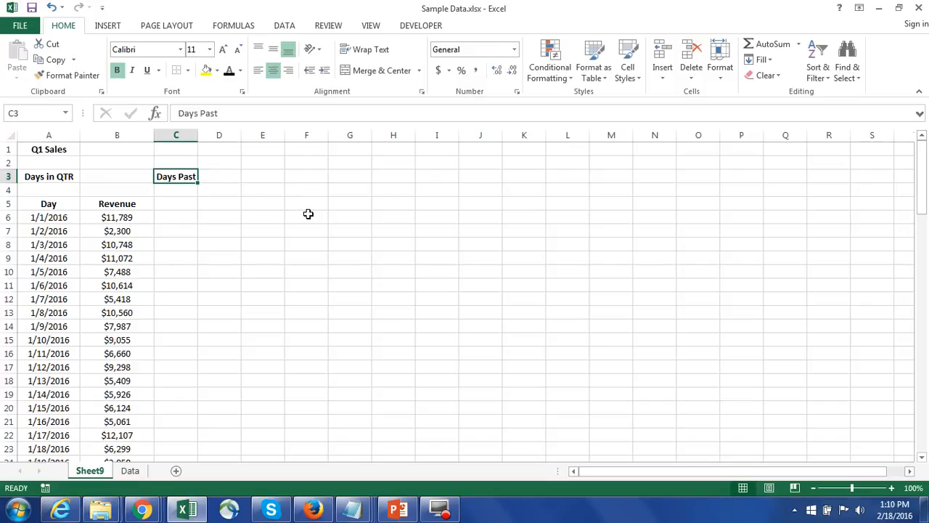
Count the days in the quarter in cell B3 with the formula =COUNT(A6:A96)
{"action": "left_click", "coordinate": [114, 182]}
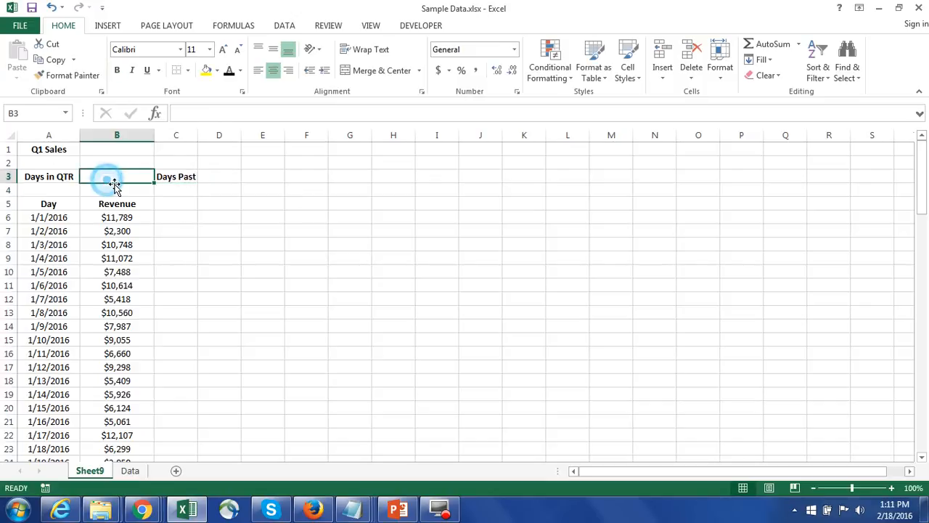
{"action": "type", "text": "="}
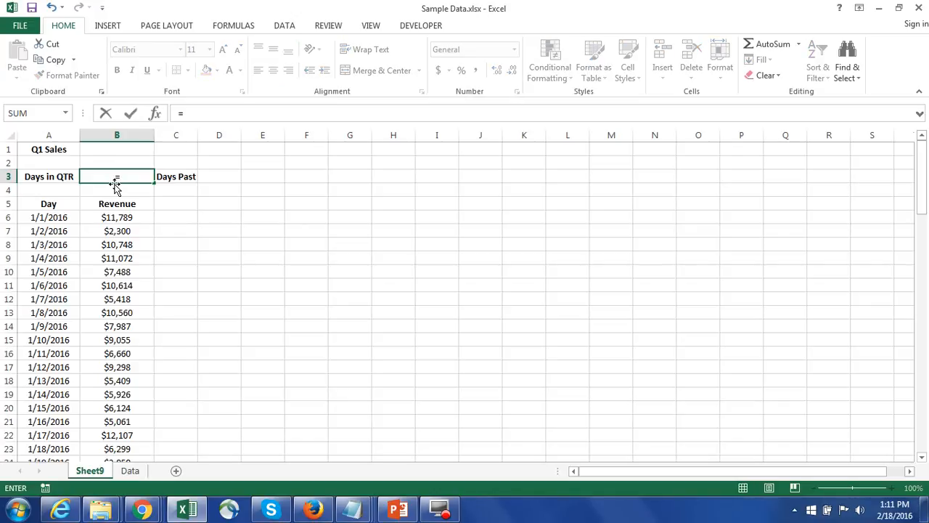
{"action": "type", "text": "cou"}
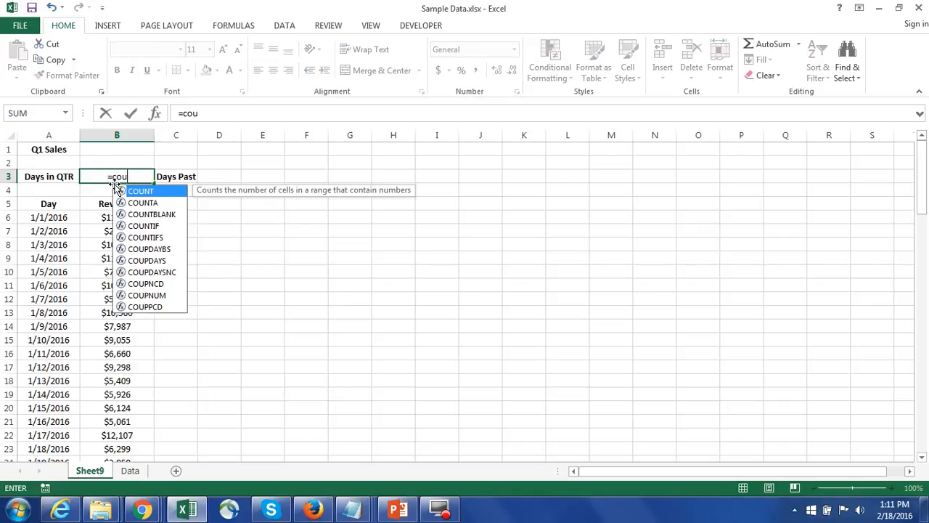
{"action": "type", "text": "nt("}
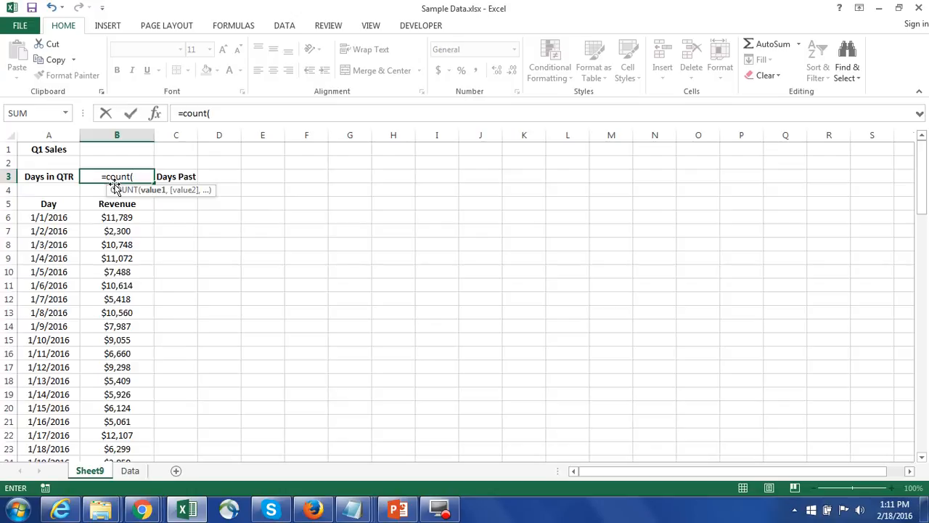
{"action": "left_click", "coordinate": [44, 218]}
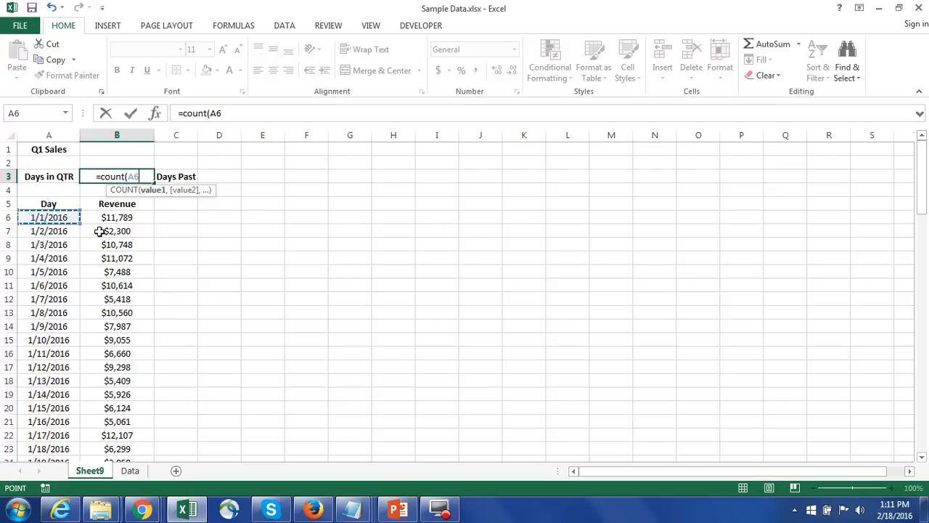
{"action": "key", "text": "ctrl+shift+Down"}
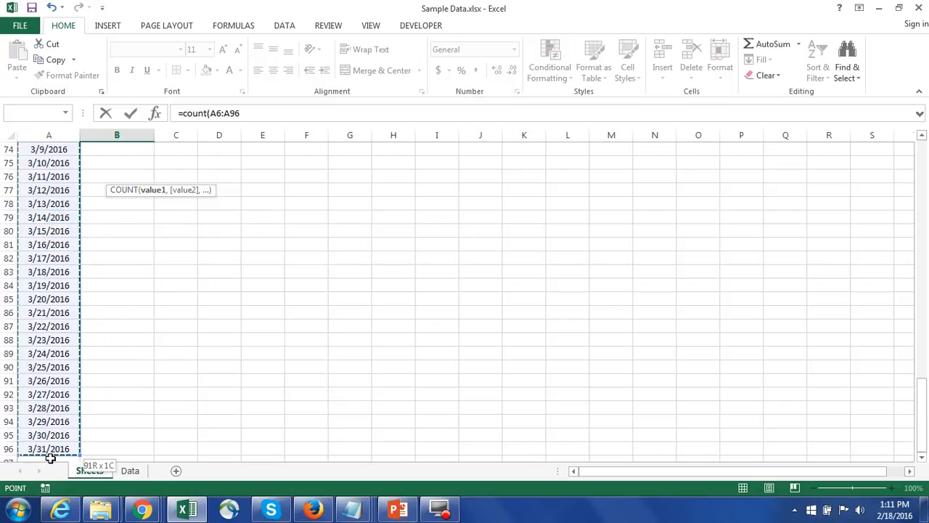
{"action": "key", "text": "Return"}
{"action": "scroll", "coordinate": [320, 412], "scroll_direction": "up", "scroll_amount": 1}
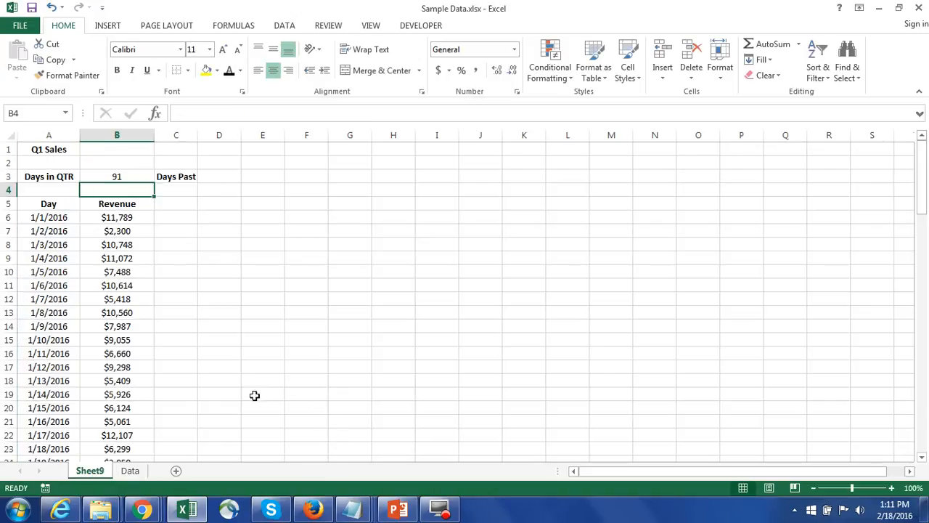
{"action": "left_click", "coordinate": [130, 179]}
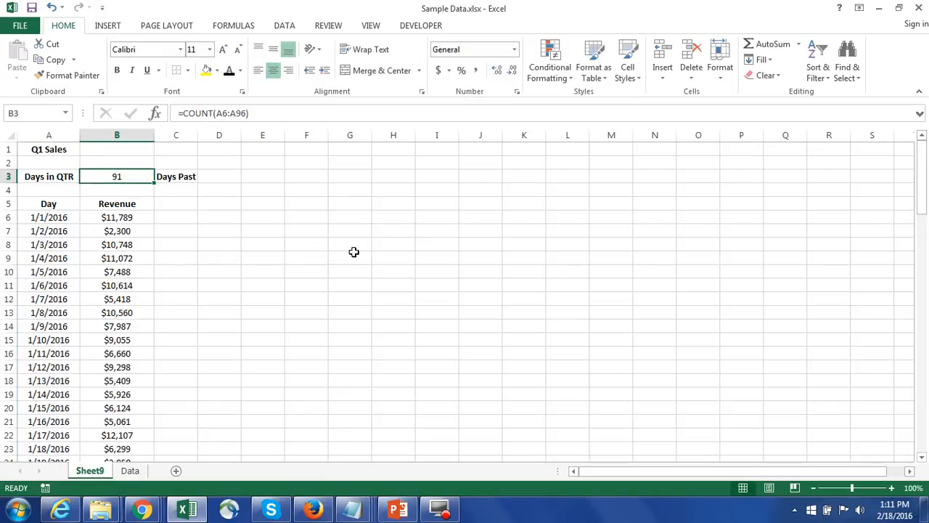
{"action": "left_click", "coordinate": [215, 180]}
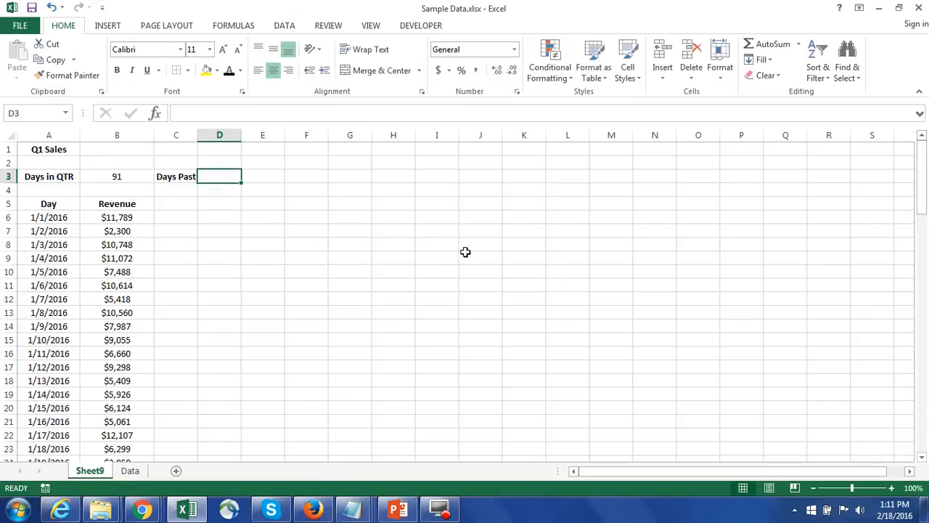
Count the days past in cell D3 with the formula =COUNT(B6:B96) over the Revenue column
{"action": "type", "text": "="}
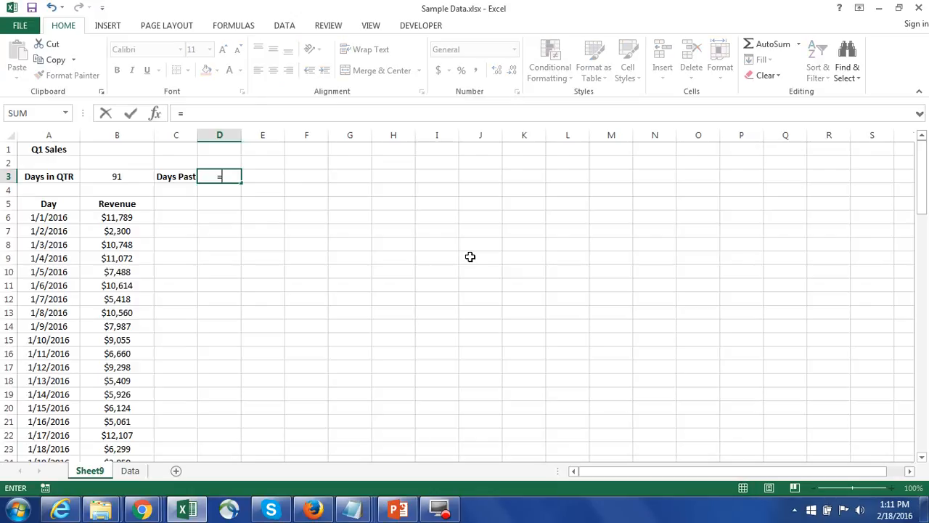
{"action": "type", "text": "count("}
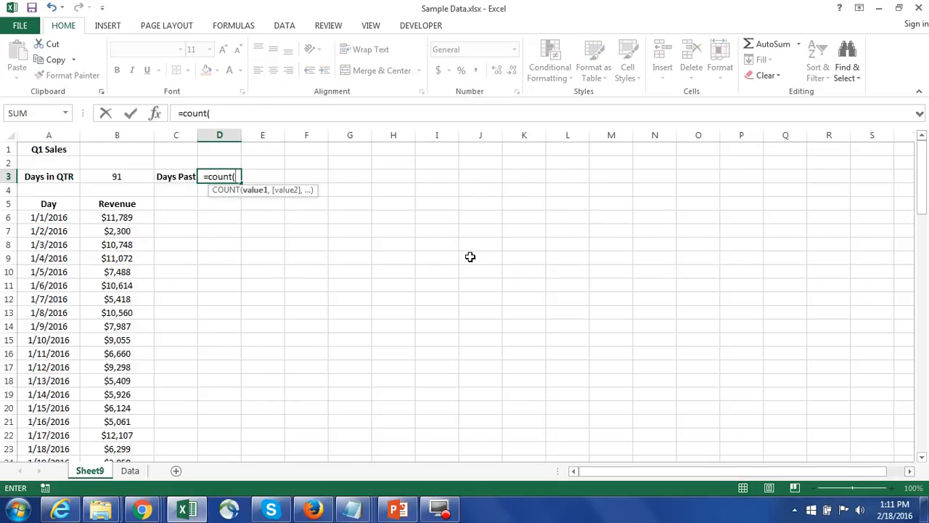
{"action": "left_click", "coordinate": [129, 215]}
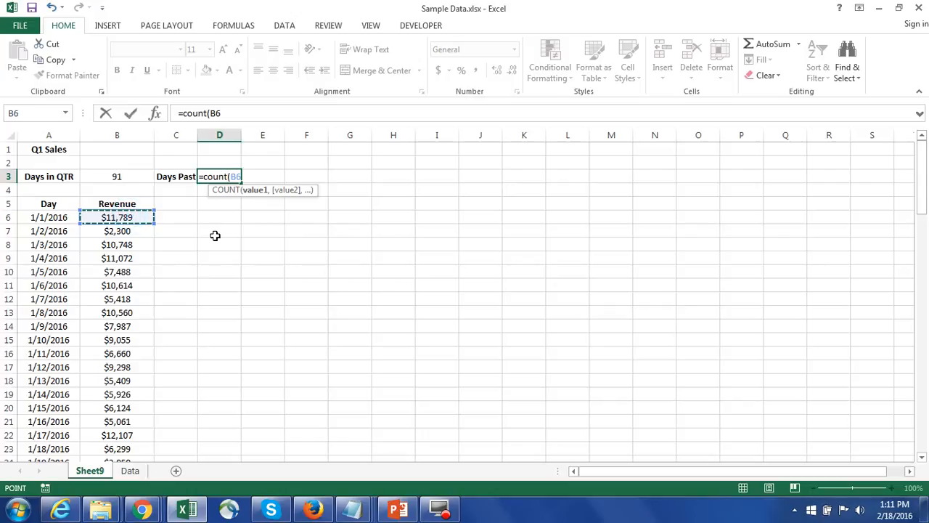
{"action": "key", "text": "ctrl+shift+Down"}
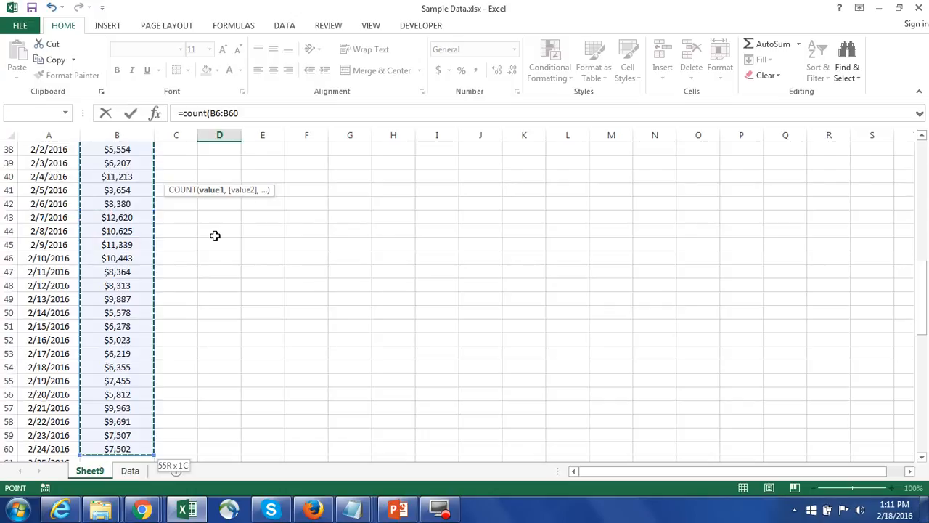
{"action": "scroll", "coordinate": [217, 240], "scroll_direction": "down", "scroll_amount": 2}
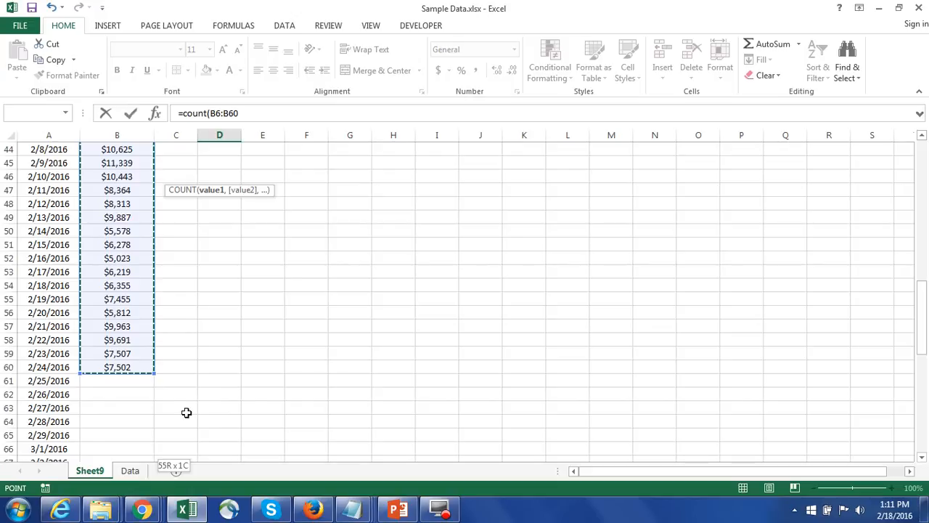
{"action": "key", "text": "shift+Down"}
{"action": "key", "text": "shift+Down"}
{"action": "key", "text": "shift+Down"}
{"action": "key", "text": "shift+Down"}
{"action": "key", "text": "shift+Down"}
{"action": "key", "text": "shift+Down"}
{"action": "key", "text": "shift+Down"}
{"action": "key", "text": "shift+Down"}
{"action": "key", "text": "shift+Down"}
{"action": "key", "text": "shift+Down"}
{"action": "key", "text": "shift+Down"}
{"action": "key", "text": "shift+Down"}
{"action": "key", "text": "shift+Down"}
{"action": "key", "text": "shift+Down"}
{"action": "key", "text": "shift+Down"}
{"action": "key", "text": "shift+Down"}
{"action": "key", "text": "shift+Down"}
{"action": "key", "text": "shift+Down"}
{"action": "key", "text": "shift+Down"}
{"action": "key", "text": "shift+Down"}
{"action": "key", "text": "shift+Down"}
{"action": "key", "text": "shift+Down"}
{"action": "key", "text": "shift+Down"}
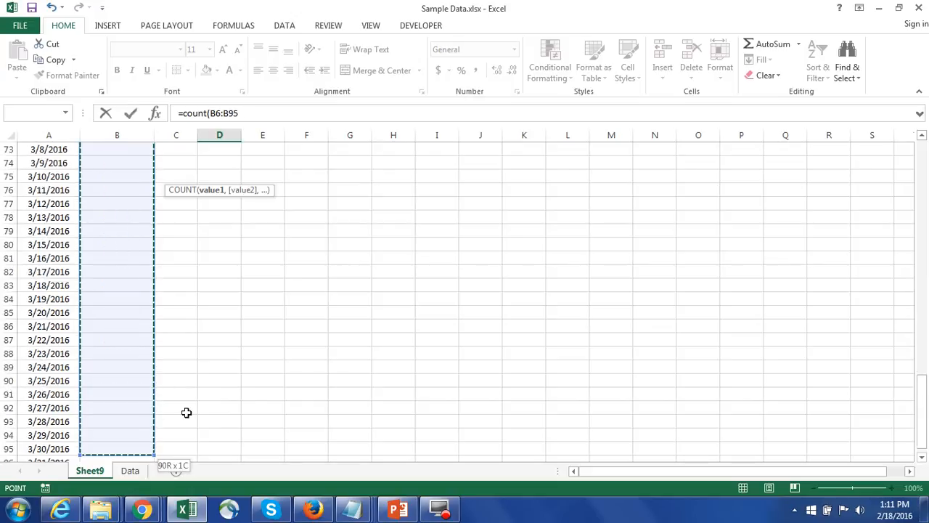
{"action": "key", "text": "shift+Up"}
{"action": "key", "text": "shift+Up"}
{"action": "key", "text": "shift+Up"}
{"action": "key", "text": "shift+Up"}
{"action": "key", "text": "shift+Up"}
{"action": "key", "text": "shift+Up"}
{"action": "key", "text": "shift+Up"}
{"action": "key", "text": "shift+Up"}
{"action": "key", "text": "shift+Up"}
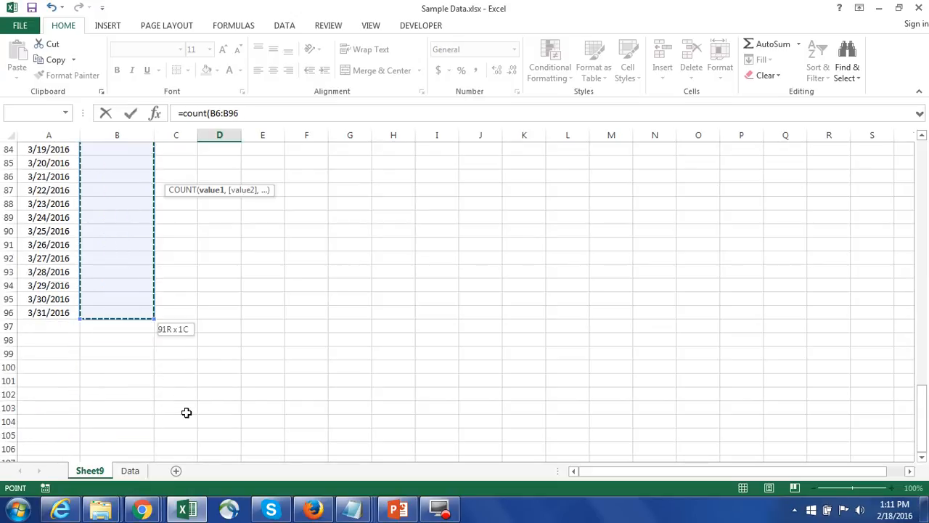
{"action": "key", "text": "Return"}
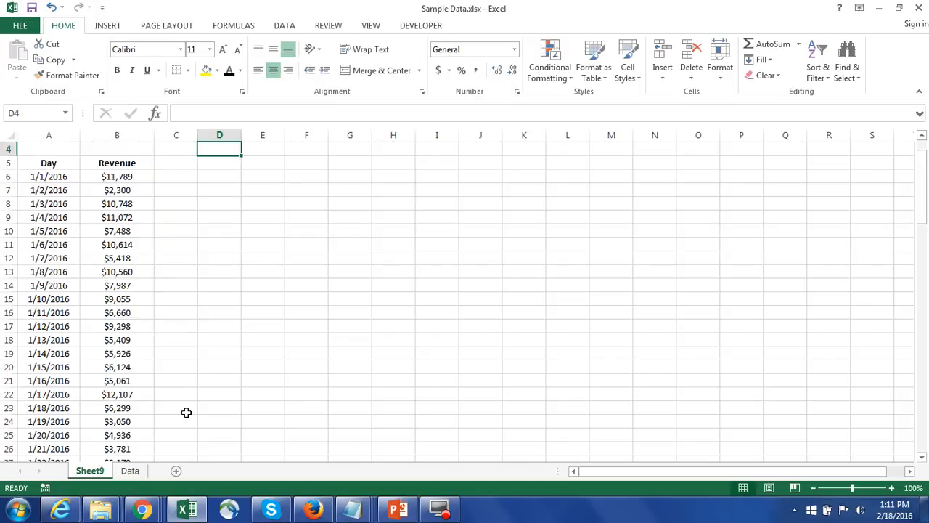
{"action": "scroll", "coordinate": [186, 412], "scroll_direction": "up", "scroll_amount": 1}
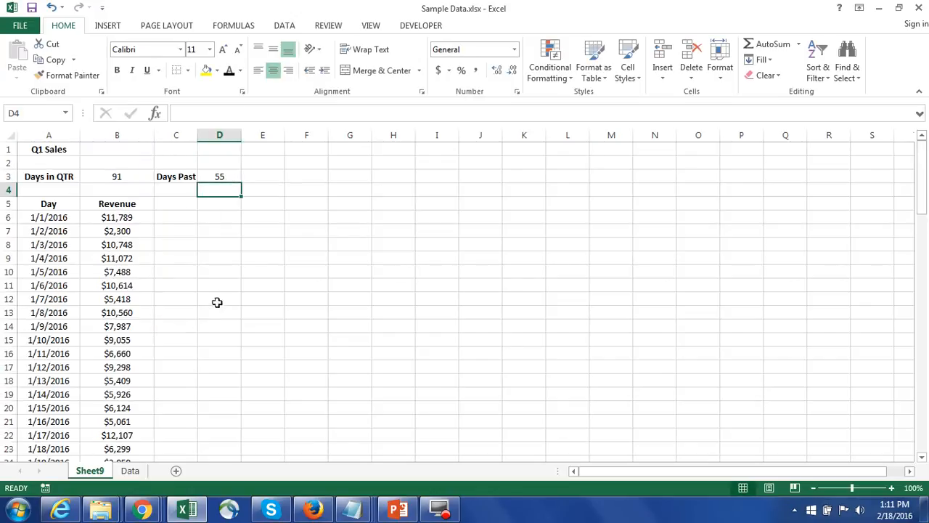
Test the Days Past count by entering 5 as the revenue for 2/25/2016 in cell B61
{"action": "left_click", "coordinate": [126, 217]}
{"action": "key", "text": "ctrl+shift+Down"}
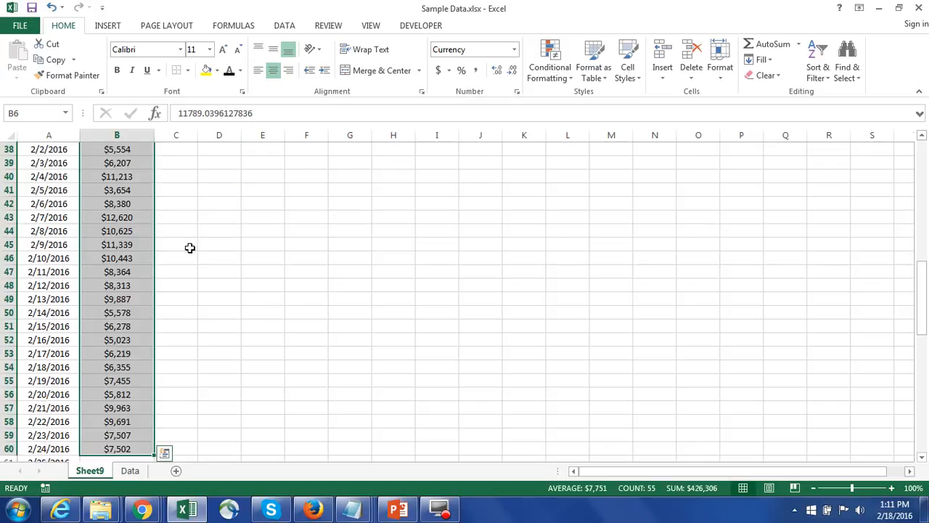
{"action": "scroll", "coordinate": [230, 367], "scroll_direction": "down", "scroll_amount": 3}
{"action": "left_click", "coordinate": [115, 340]}
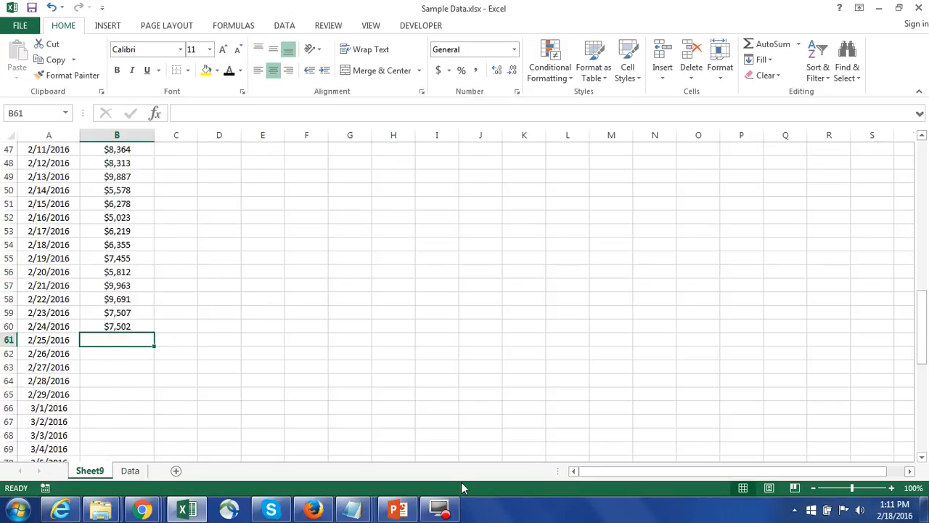
{"action": "type", "text": "5"}
{"action": "key", "text": "Return"}
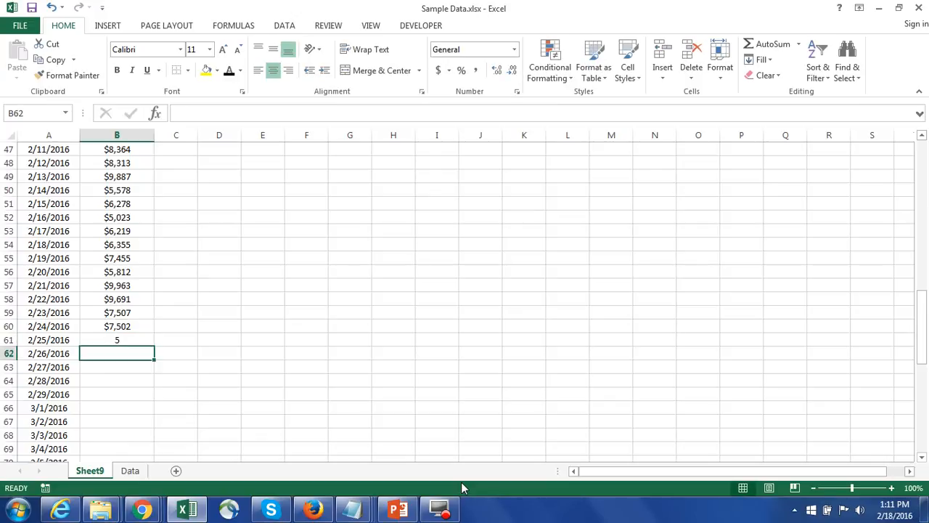
{"action": "key", "text": "Up"}
{"action": "key", "text": "ctrl+shift+Up"}
{"action": "scroll", "coordinate": [406, 452], "scroll_direction": "up", "scroll_amount": 2}
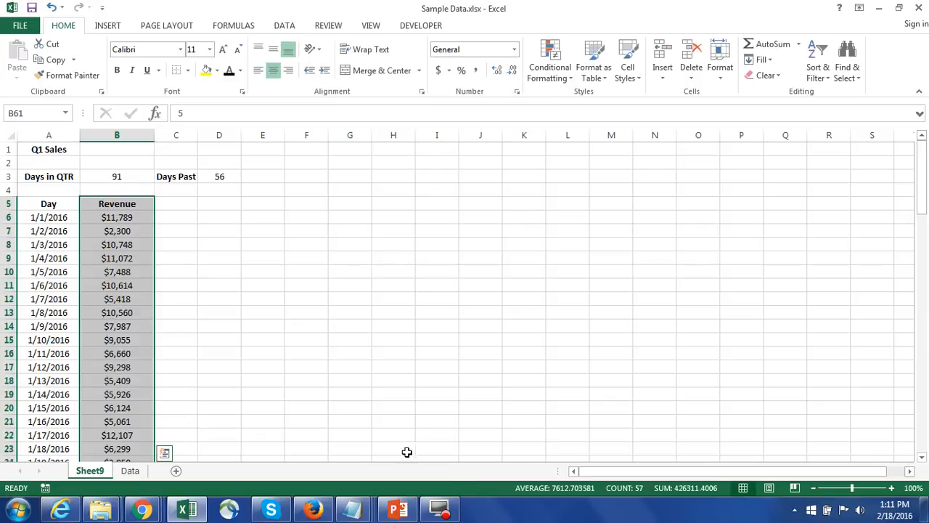
Clear the test revenue from cell B61 and recheck the Days Past count
{"action": "left_click", "coordinate": [120, 257]}
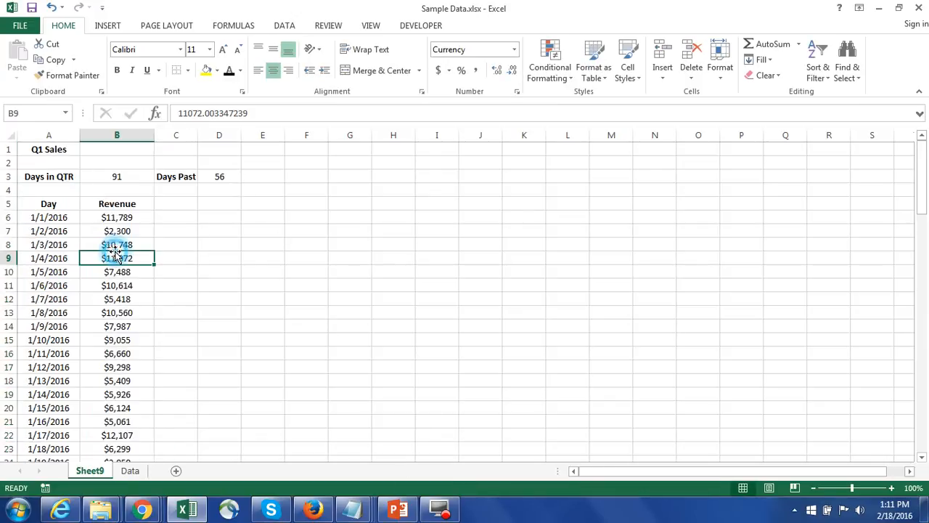
{"action": "key", "text": "ctrl+shift+Down"}
{"action": "scroll", "coordinate": [336, 297], "scroll_direction": "down", "scroll_amount": 4}
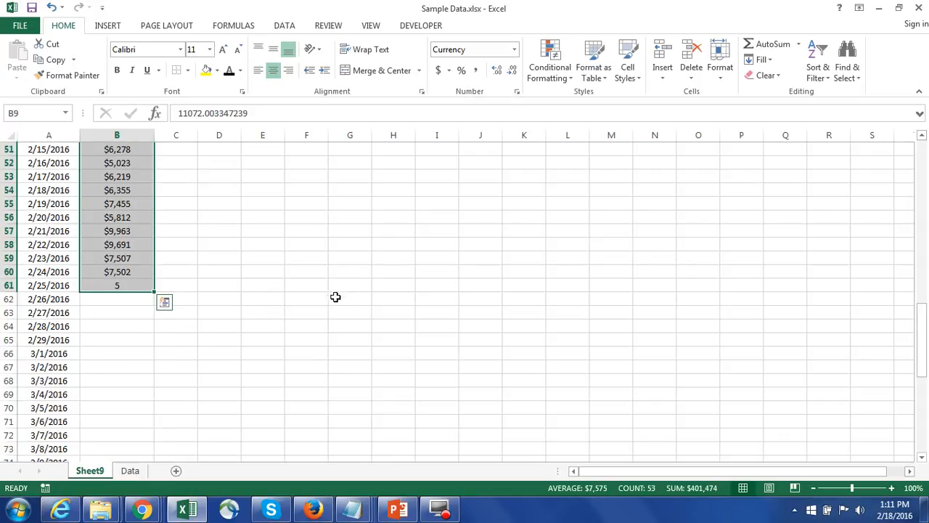
{"action": "left_click", "coordinate": [127, 284]}
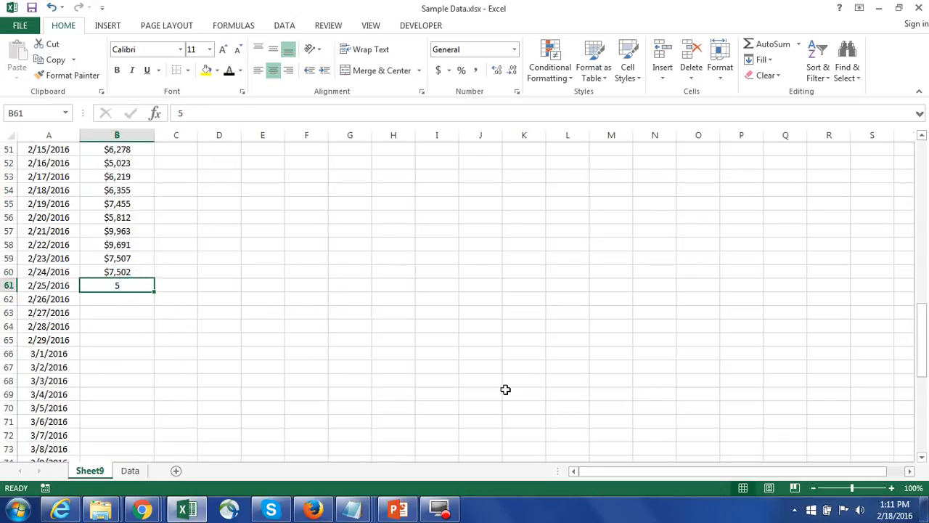
{"action": "key", "text": "Delete"}
{"action": "left_click", "coordinate": [130, 242]}
{"action": "key", "text": "ctrl+shift+Up"}
{"action": "scroll", "coordinate": [192, 244], "scroll_direction": "up", "scroll_amount": 2}
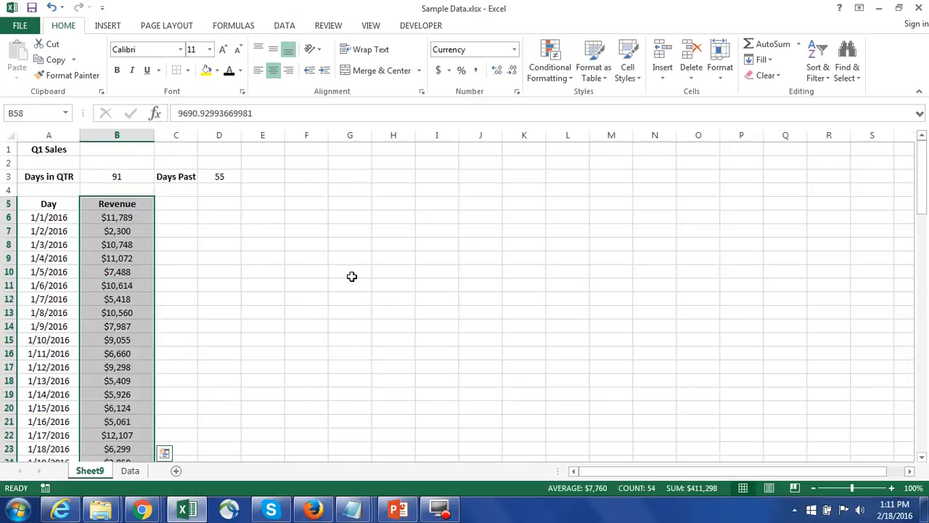
Check the Q1 sales goal on the Data sheet and enter the header Goal in cell C5 of Sheet9
{"action": "left_click", "coordinate": [263, 244]}
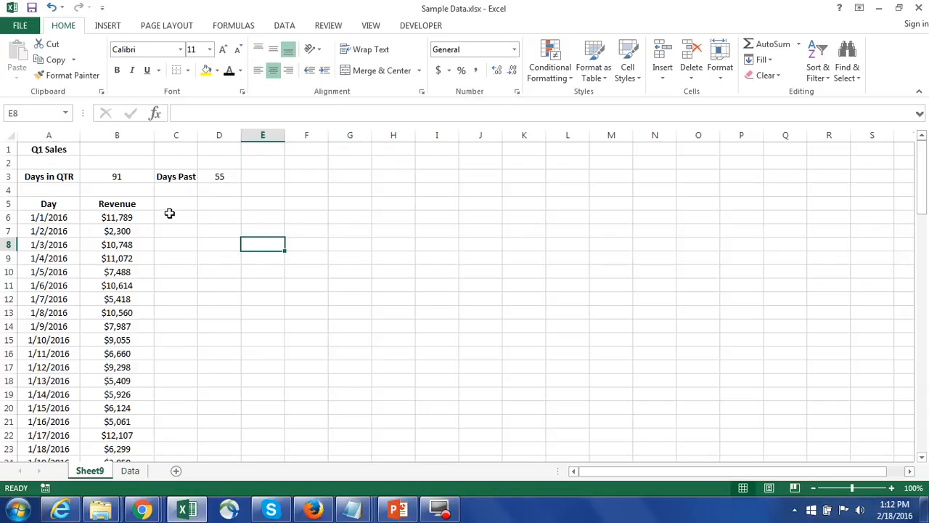
{"action": "left_click", "coordinate": [175, 203]}
{"action": "left_click", "coordinate": [130, 471]}
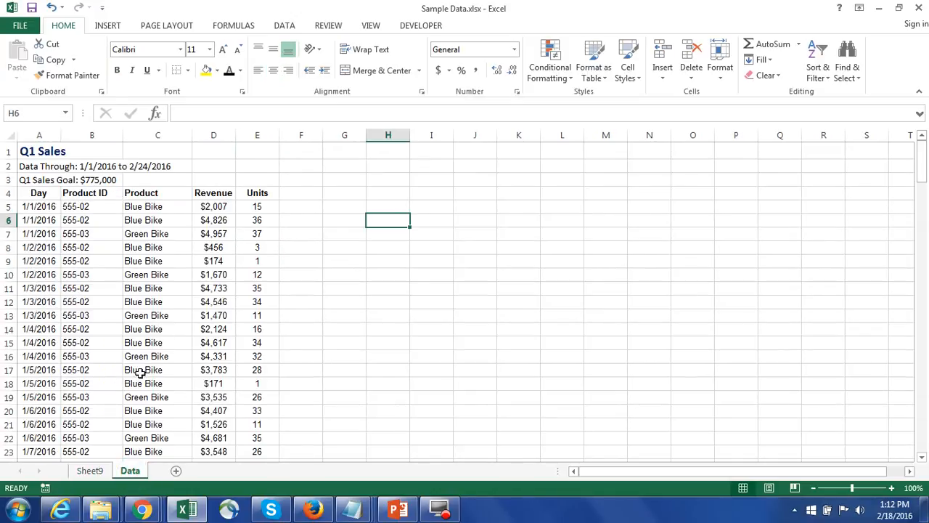
{"action": "left_click", "coordinate": [90, 471]}
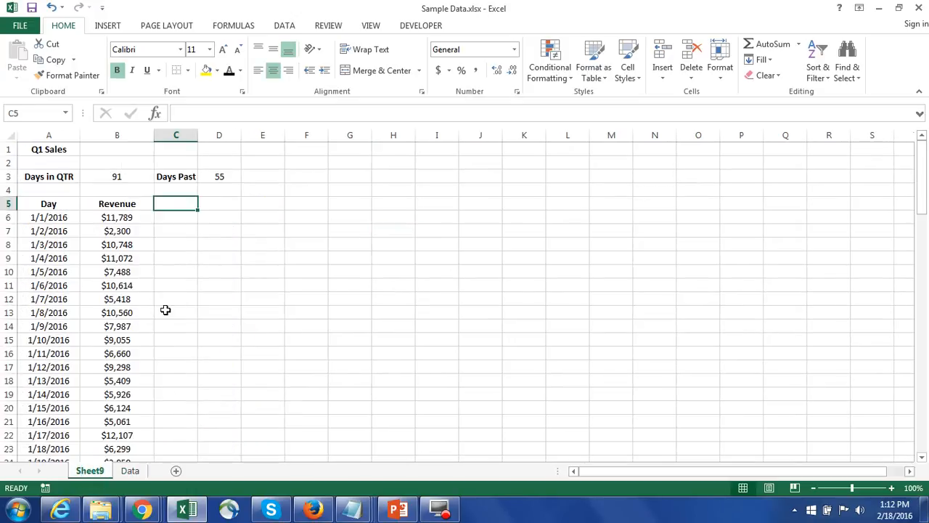
{"action": "type", "text": "Goal"}
{"action": "key", "text": "Return"}
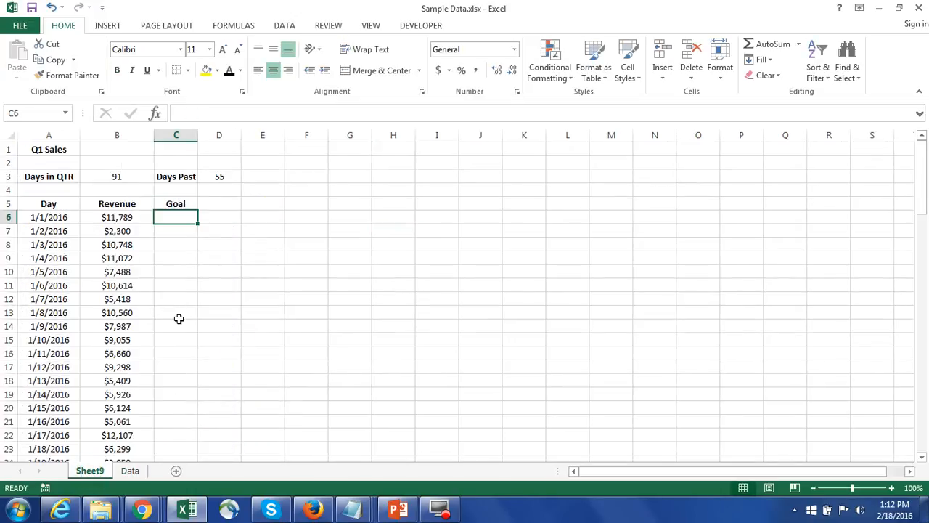
Calculate the daily goal in cell C6 with the formula =775000/B3
{"action": "type", "text": "=775000"}
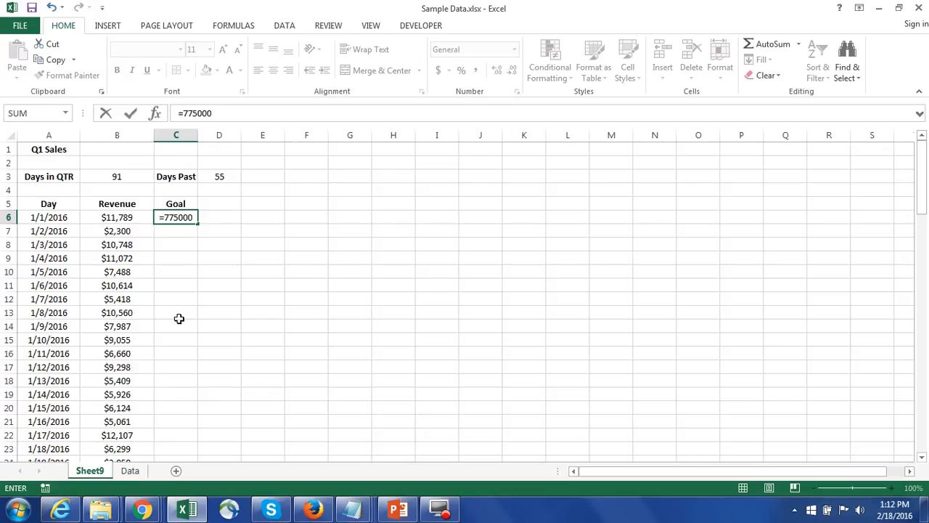
{"action": "type", "text": "/"}
{"action": "left_click", "coordinate": [123, 174]}
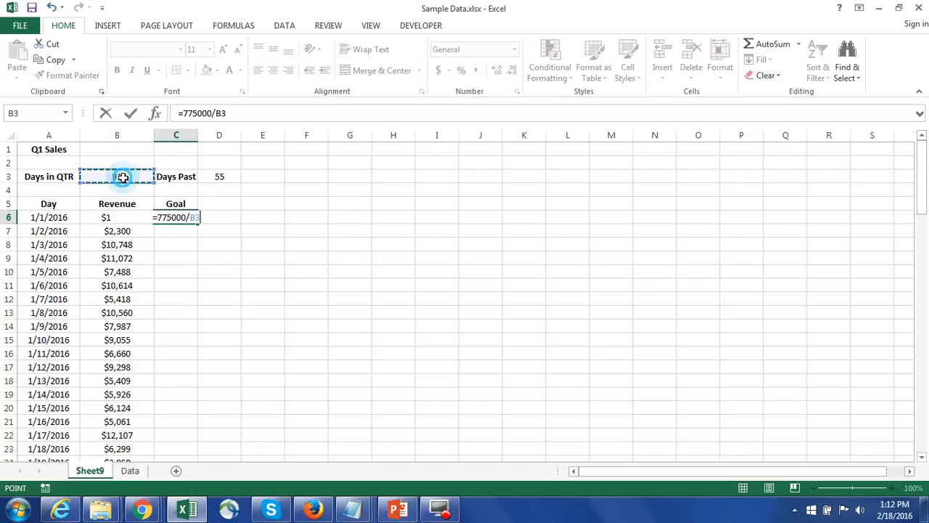
{"action": "key", "text": "Return"}
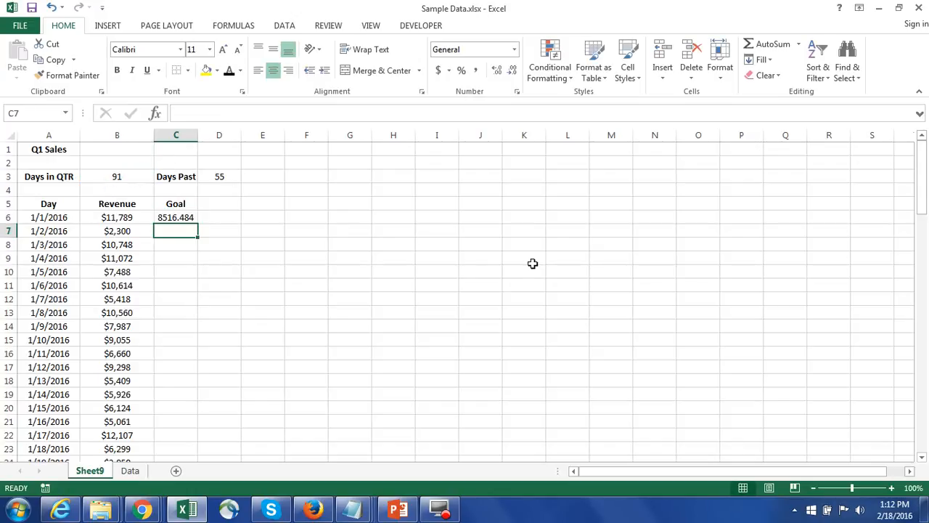
Format the daily goal in cell C6 as Currency with 0 decimal places
{"action": "key", "text": "Up"}
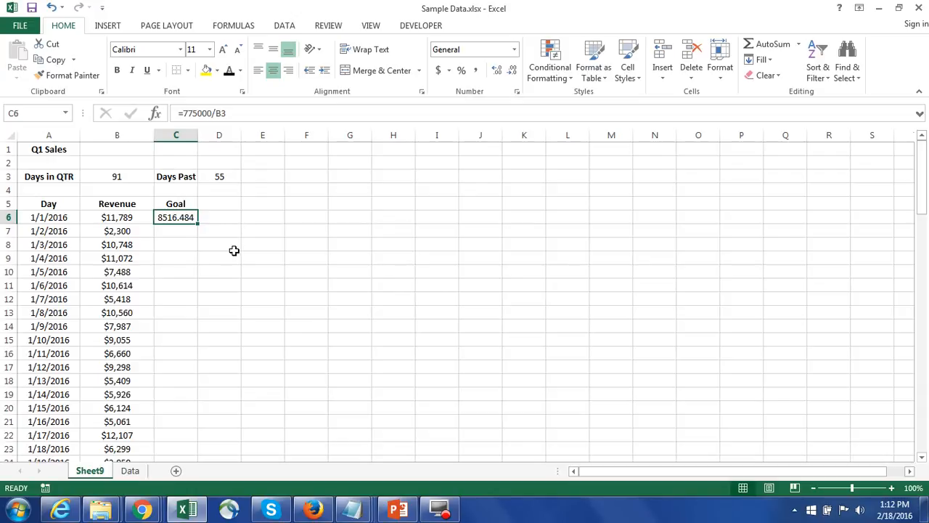
{"action": "right_click", "coordinate": [178, 217]}
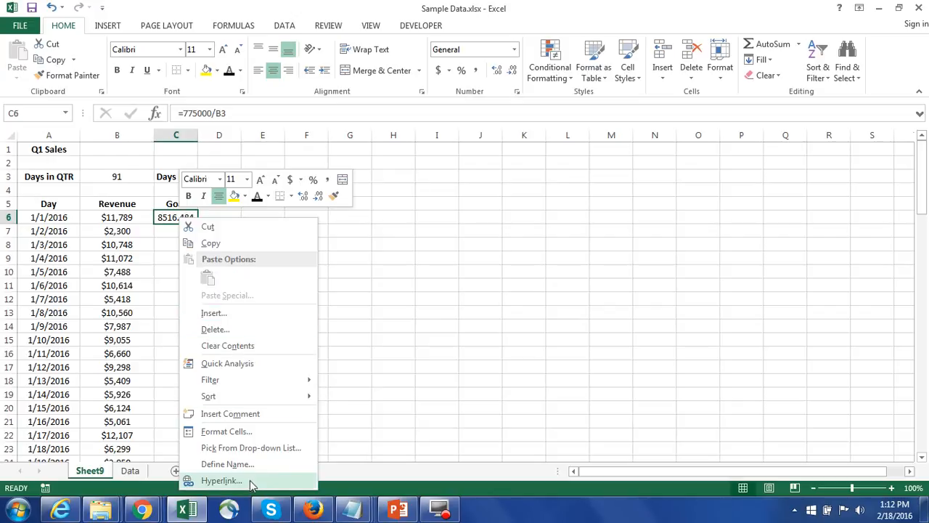
{"action": "left_click", "coordinate": [226, 431]}
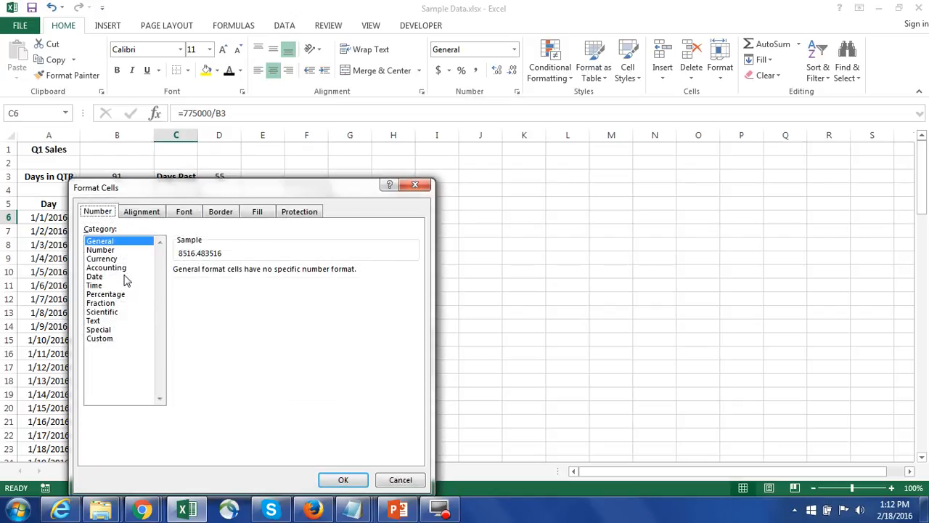
{"action": "left_click", "coordinate": [120, 259]}
{"action": "left_click", "coordinate": [265, 274]}
{"action": "left_click", "coordinate": [266, 275]}
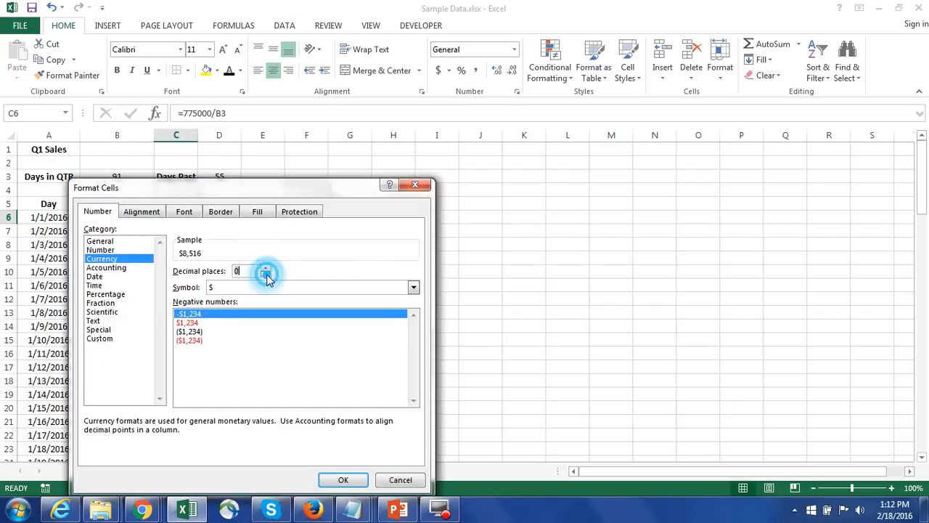
{"action": "left_click", "coordinate": [343, 480]}
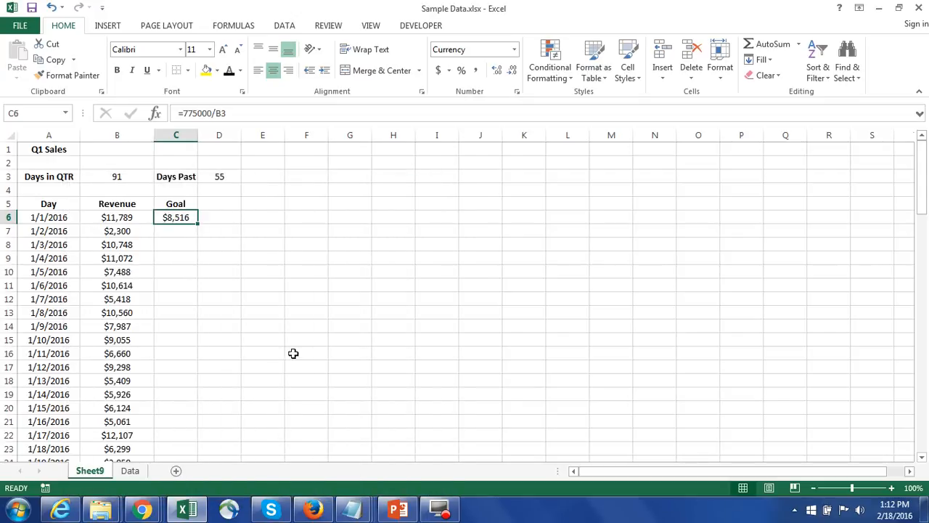
Replace the formula in cell C6 with its static value using Paste Special Values
{"action": "key", "text": "ctrl+c"}
{"action": "right_click", "coordinate": [186, 219]}
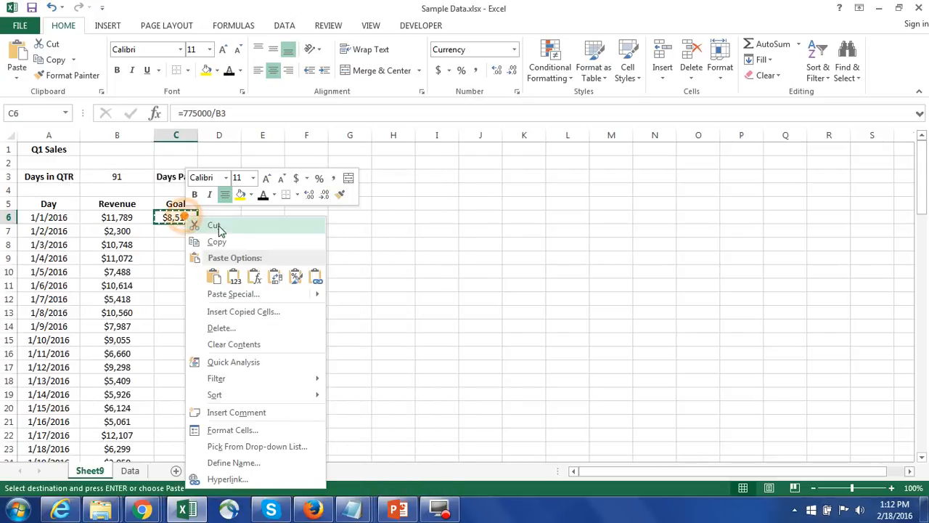
{"action": "left_click", "coordinate": [237, 291]}
{"action": "left_click", "coordinate": [148, 242]}
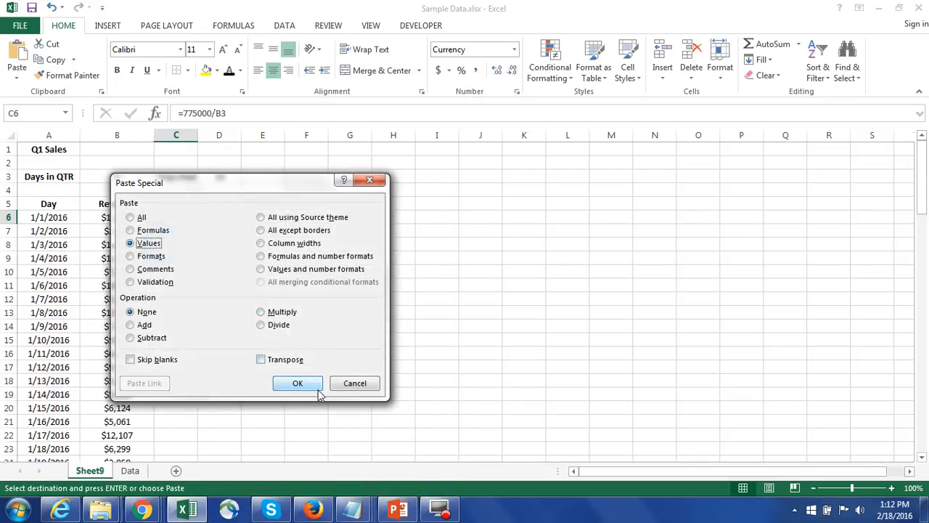
{"action": "left_click", "coordinate": [309, 382]}
Copy the daily goal into C7, fill it down through C96, and select the filled goals to check their total
{"action": "key", "text": "shift+Down"}
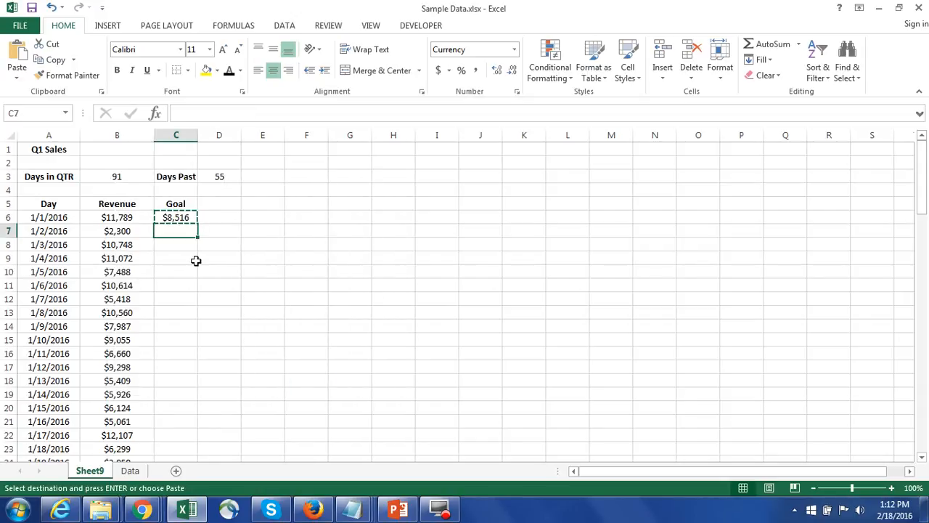
{"action": "key", "text": "ctrl+v"}
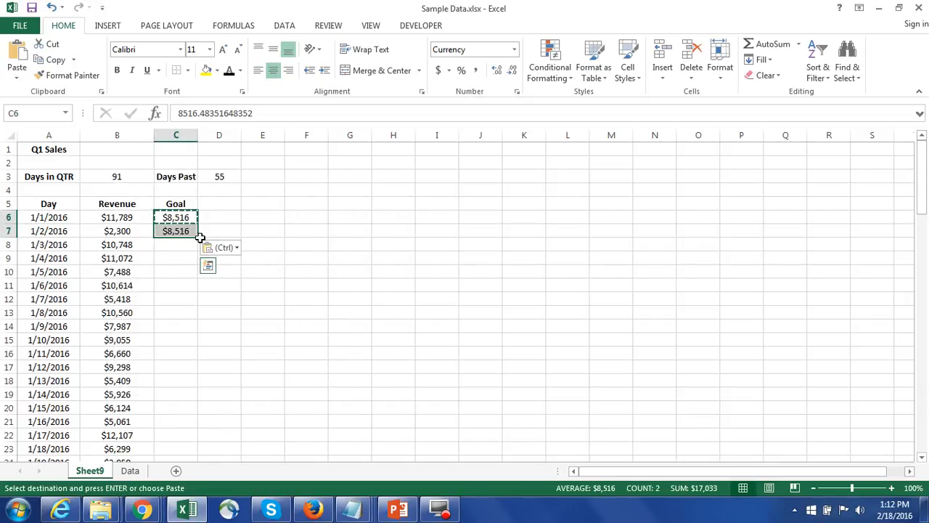
{"action": "double_click", "coordinate": [198, 238]}
{"action": "left_click", "coordinate": [185, 217]}
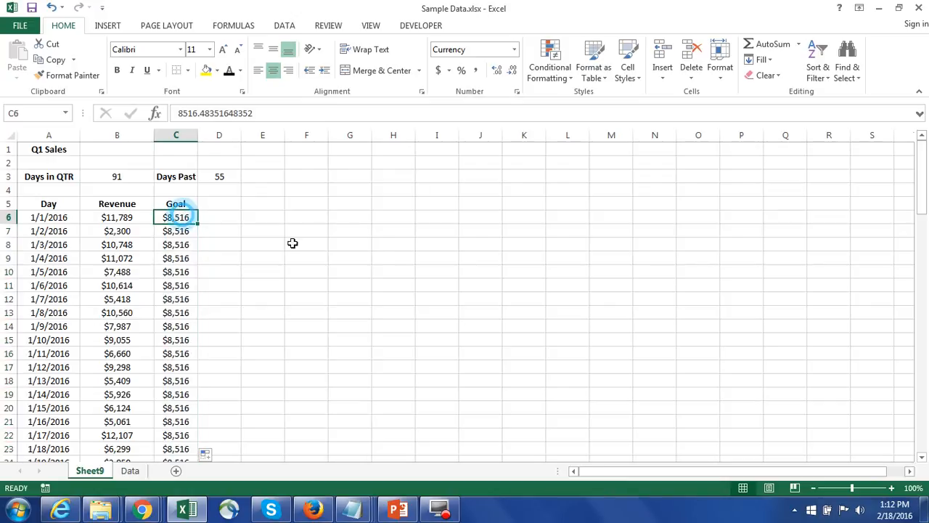
{"action": "key", "text": "ctrl+shift+Down"}
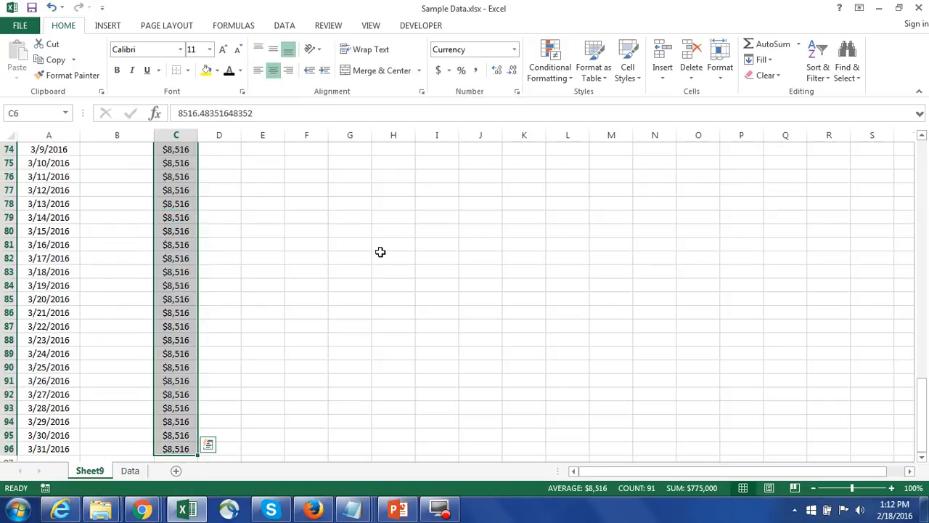
{"action": "scroll", "coordinate": [121, 325], "scroll_direction": "down", "scroll_amount": 4}
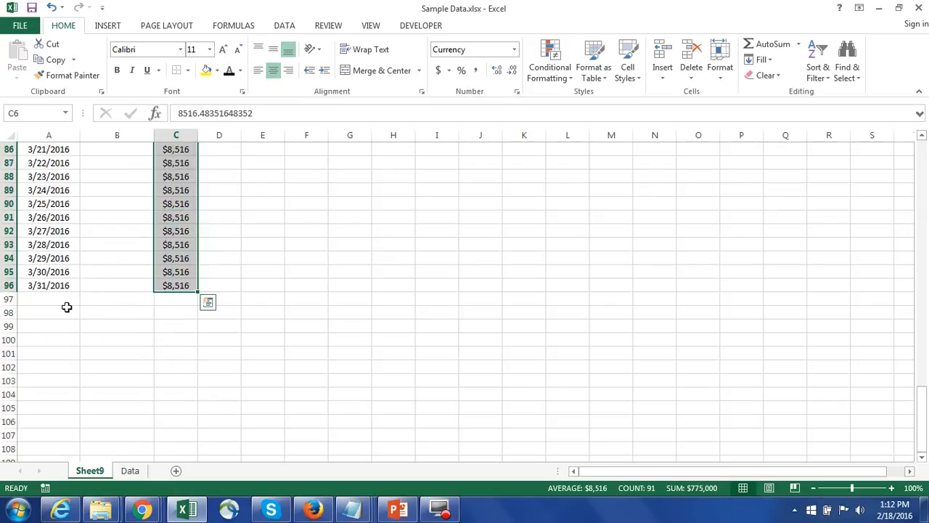
{"action": "key", "text": "ctrl+Up"}
{"action": "scroll", "coordinate": [156, 288], "scroll_direction": "up", "scroll_amount": 2}
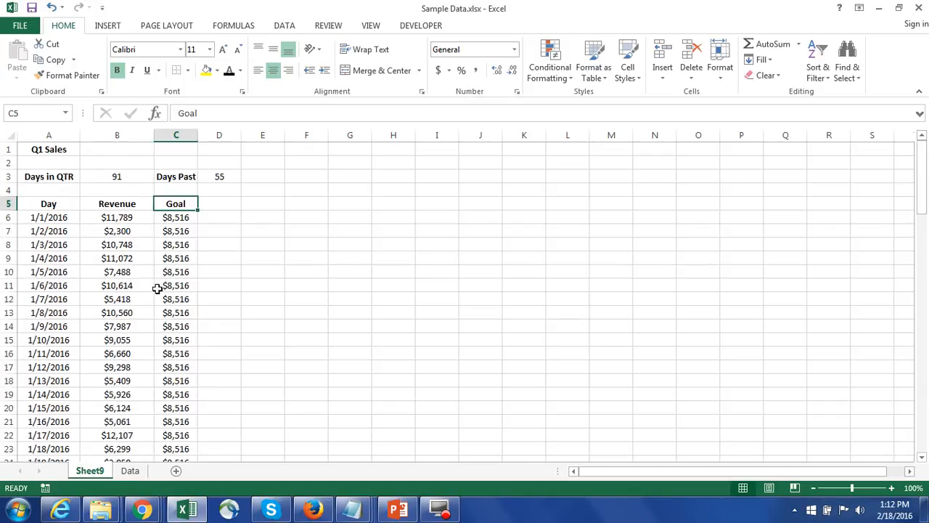
{"action": "left_click", "coordinate": [356, 273]}
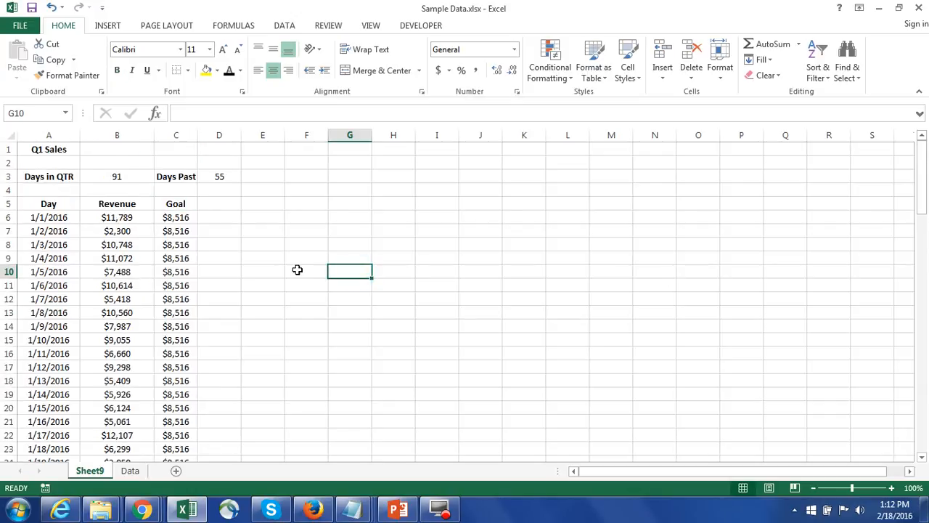
Select only the Day and Revenue columns of the table, A5:B96, including the headers
{"action": "left_click", "coordinate": [56, 206]}
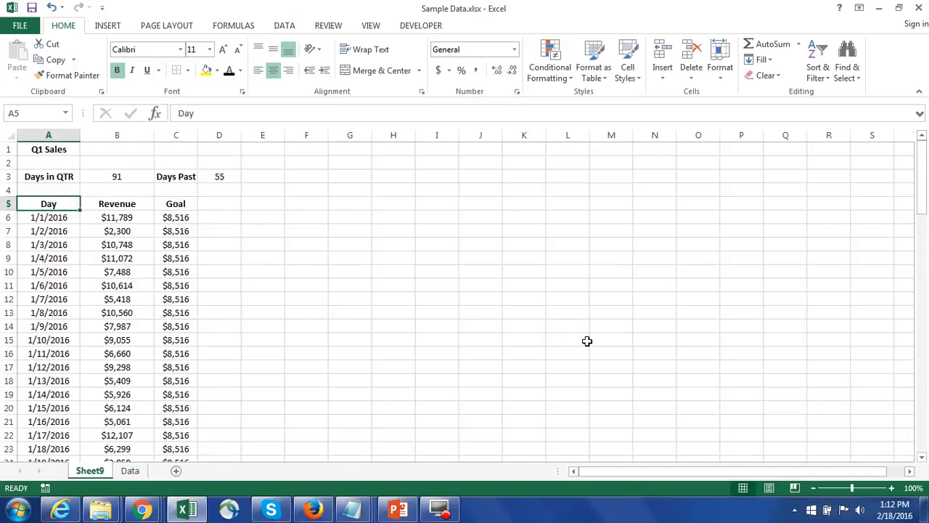
{"action": "key", "text": "ctrl+shift+Right"}
{"action": "key", "text": "ctrl+shift+Down"}
{"action": "key", "text": "shift+Left"}
{"action": "key", "text": "shift+Left"}
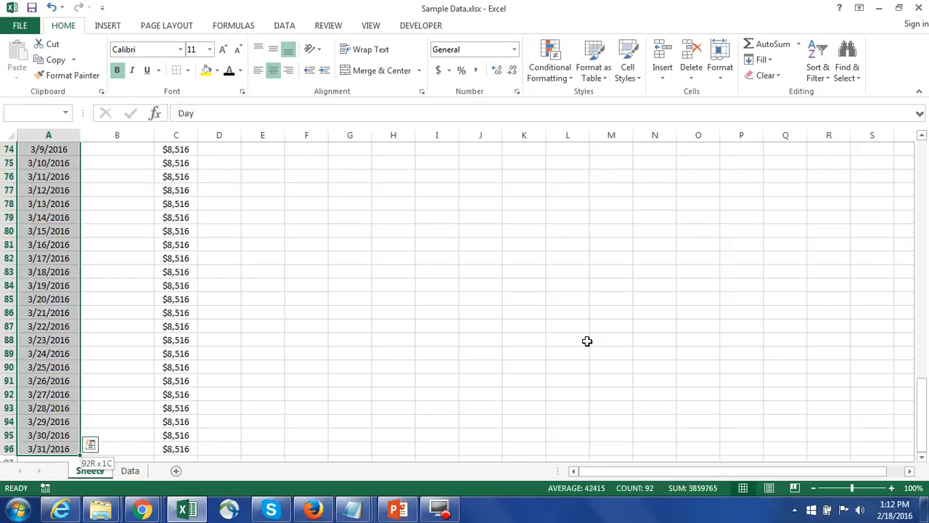
{"action": "key", "text": "ctrl+q"}
{"action": "key", "text": "Right"}
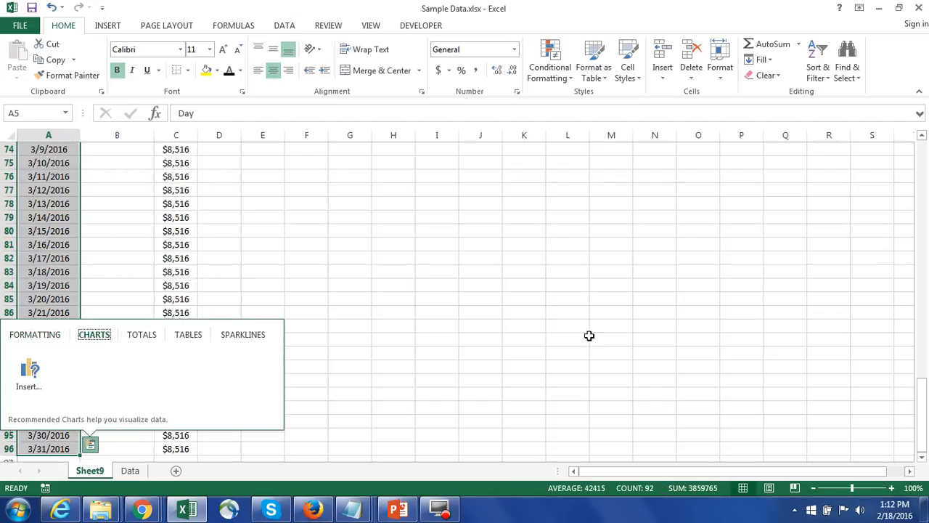
{"action": "left_click", "coordinate": [135, 446], "text": "shift"}
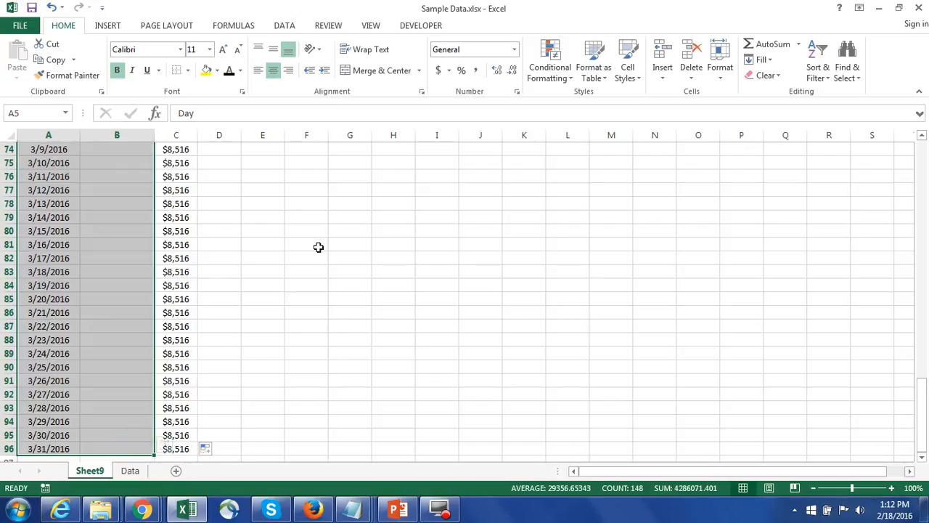
Try a 2-D clustered column chart of the Day and Revenue data, and delete it
{"action": "left_click", "coordinate": [120, 23]}
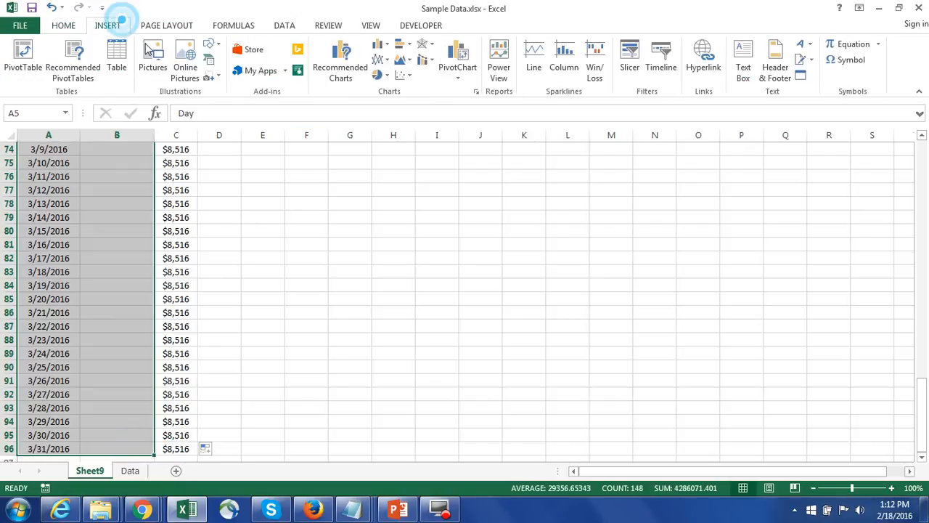
{"action": "left_click", "coordinate": [380, 47]}
{"action": "left_click", "coordinate": [390, 88]}
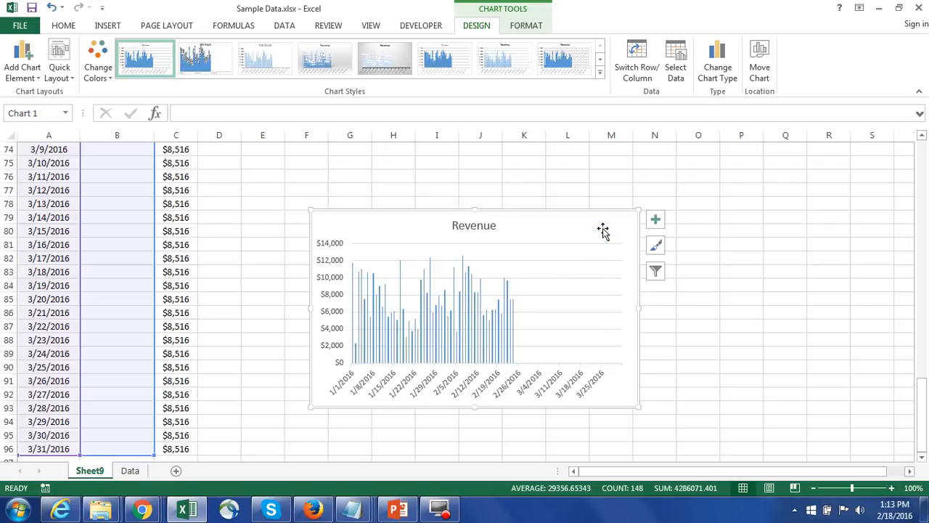
{"action": "key", "text": "Delete"}
Select the full table of Day, Revenue and Goal data, A5:C96, including the headers
{"action": "key", "text": "ctrl+Home"}
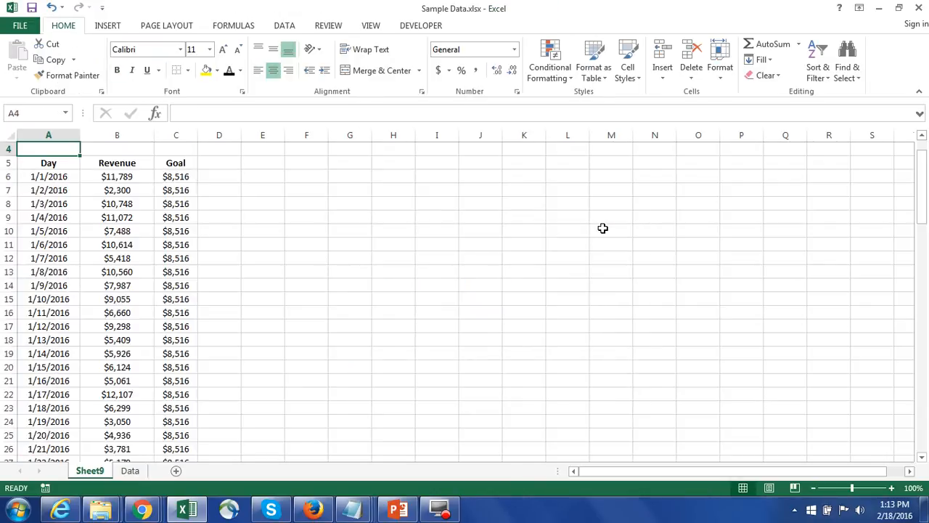
{"action": "key", "text": "Down"}
{"action": "key", "text": "ctrl+shift+Right"}
{"action": "key", "text": "ctrl+shift+Down"}
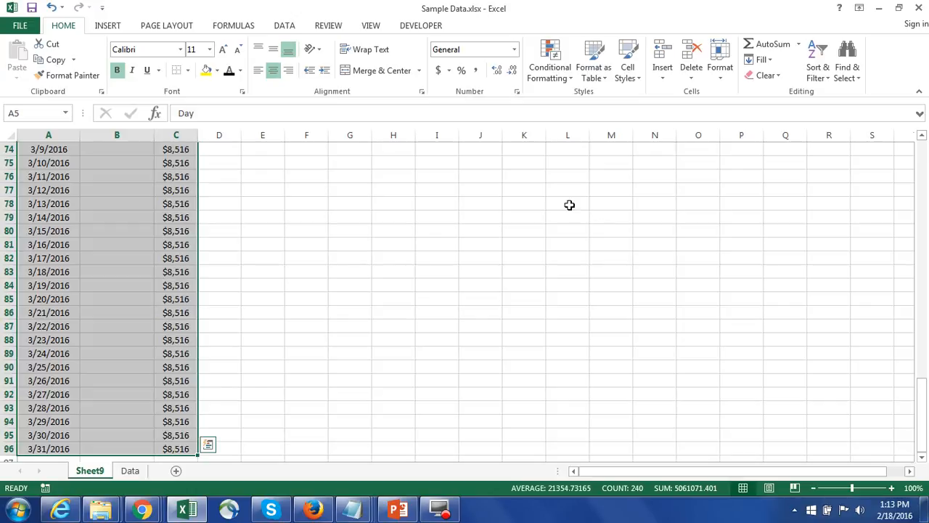
Try a 2-D clustered column chart of A5:C96 near the end of the table, and delete it
{"action": "left_click", "coordinate": [104, 27]}
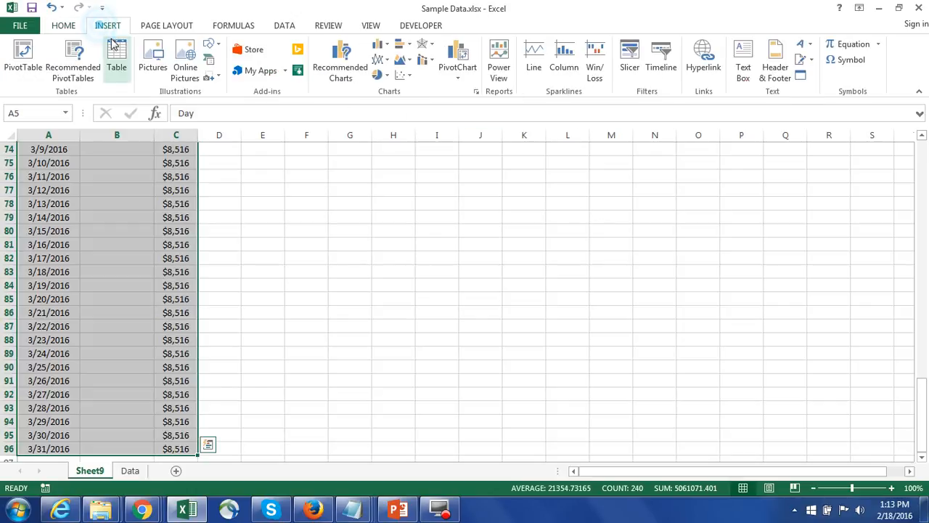
{"action": "left_click", "coordinate": [377, 49]}
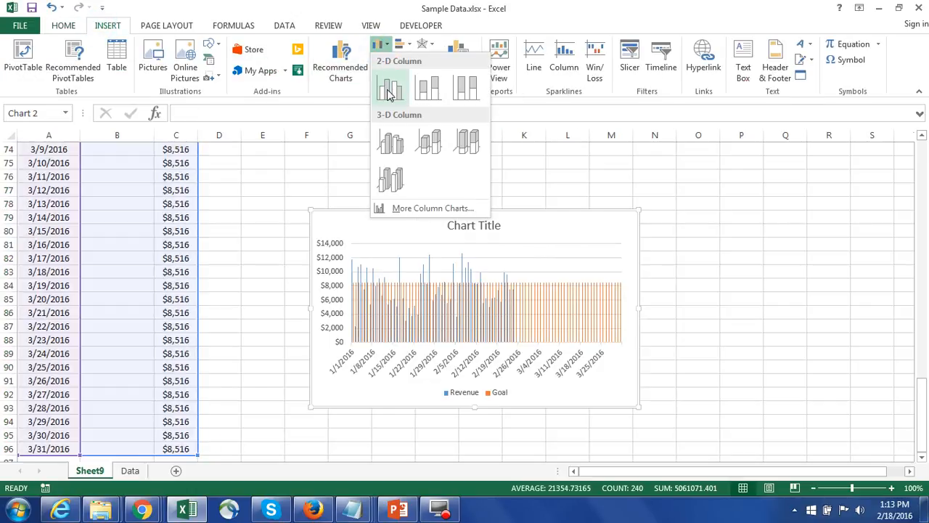
{"action": "left_click", "coordinate": [388, 83]}
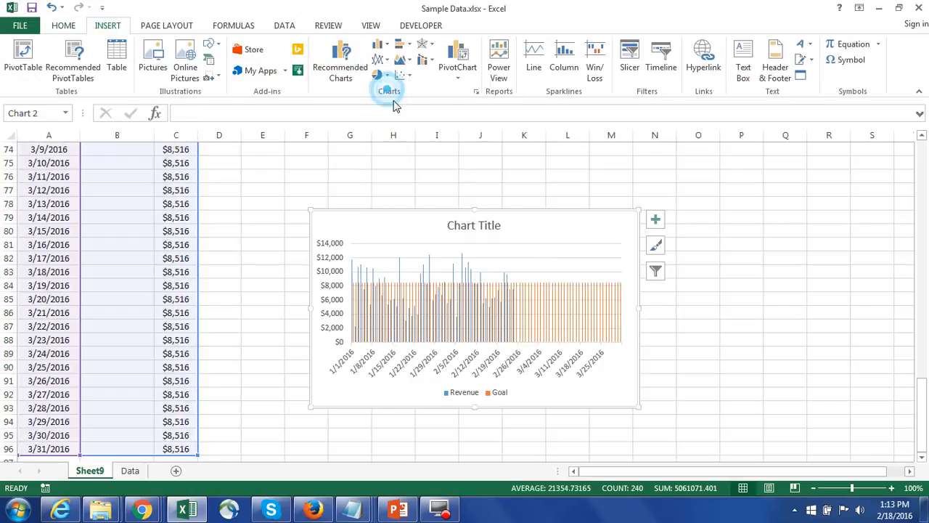
{"action": "left_click", "coordinate": [543, 242]}
{"action": "left_click", "coordinate": [556, 212]}
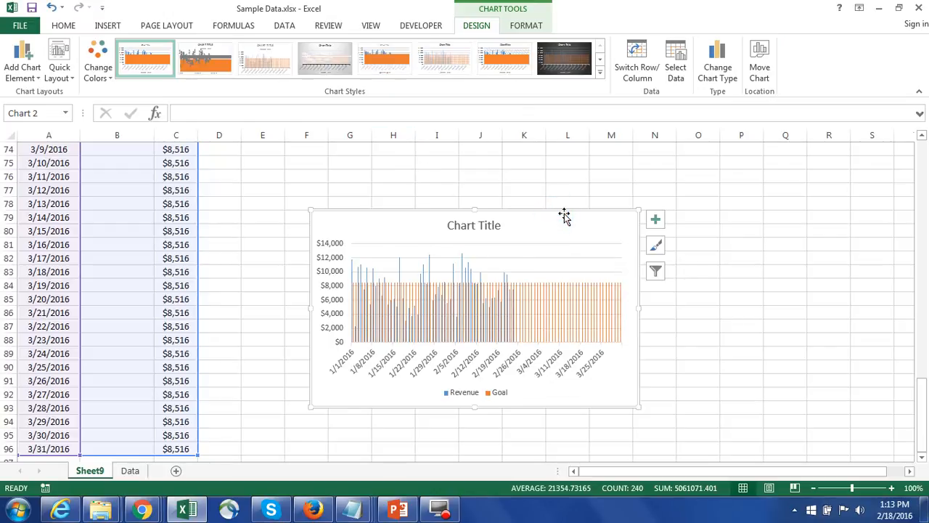
{"action": "key", "text": "Delete"}
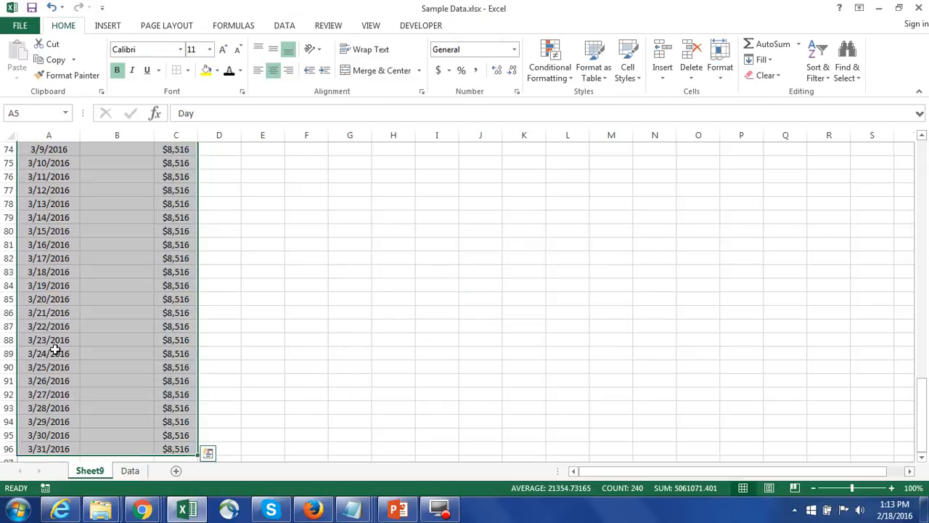
Insert a 2-D clustered column chart of the selected Day, Revenue and Goal data near the start of the table
{"action": "left_click_drag", "start_coordinate": [923, 403], "coordinate": [924, 155]}
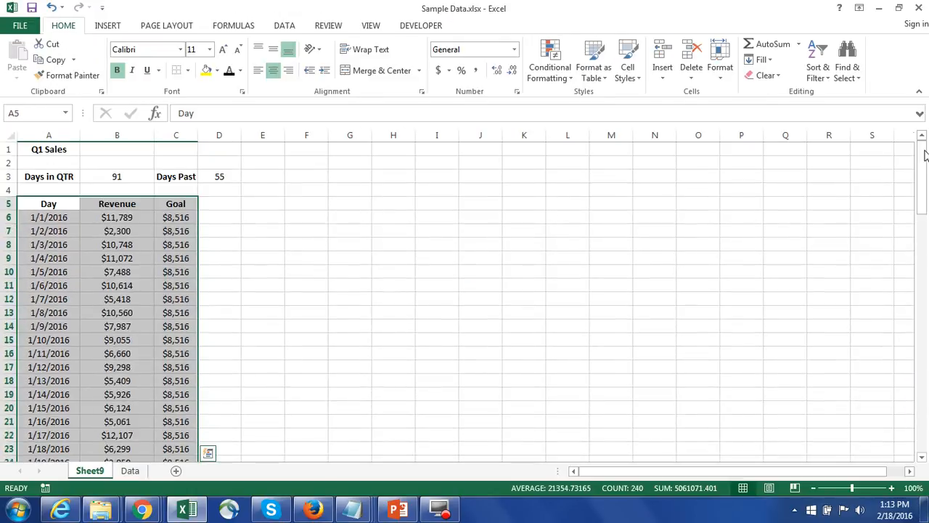
{"action": "left_click", "coordinate": [110, 26]}
{"action": "left_click", "coordinate": [379, 45]}
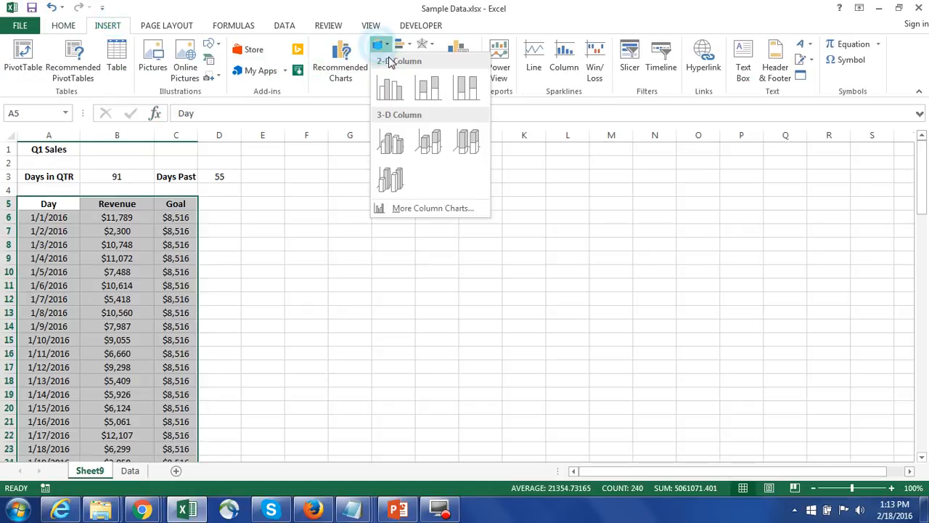
{"action": "left_click", "coordinate": [383, 85]}
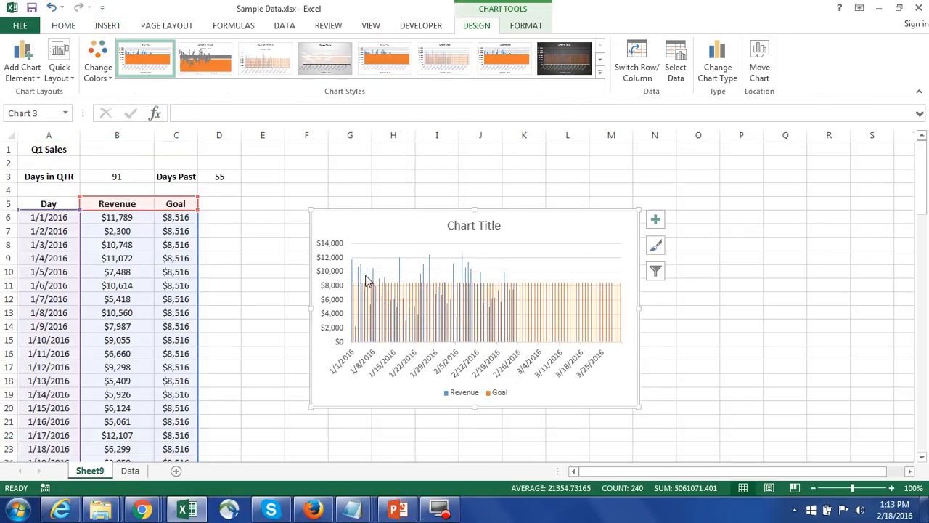
Change the chart type of the Goal series to Line, keeping Revenue as Clustered Column
{"action": "mouse_move", "coordinate": [419, 304]}
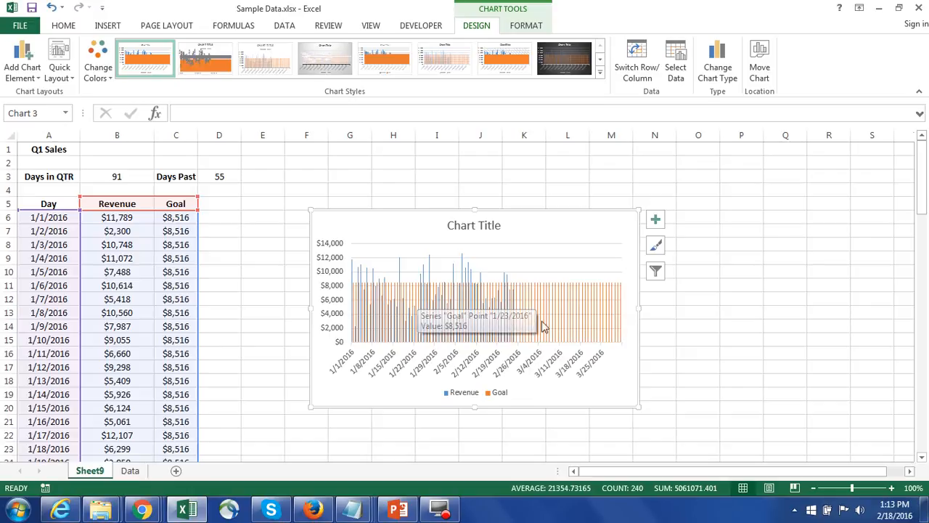
{"action": "left_click", "coordinate": [570, 299]}
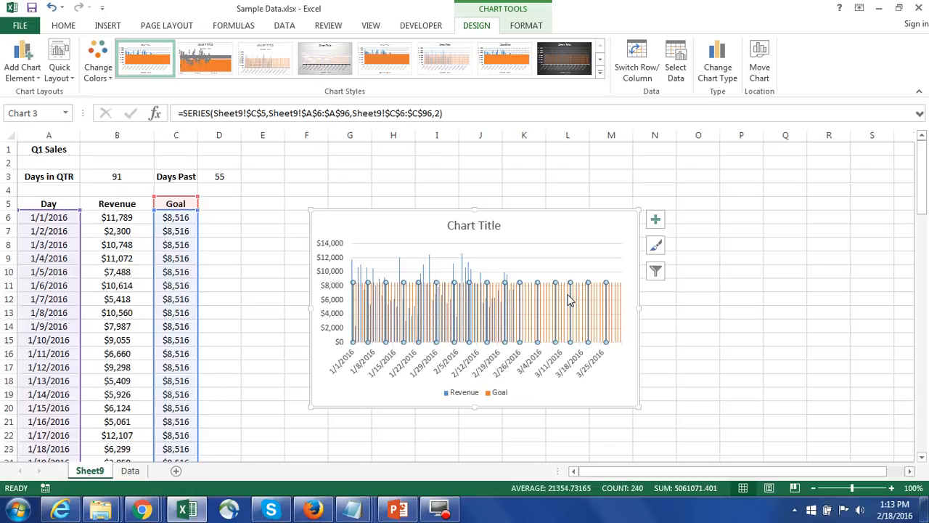
{"action": "right_click", "coordinate": [573, 303]}
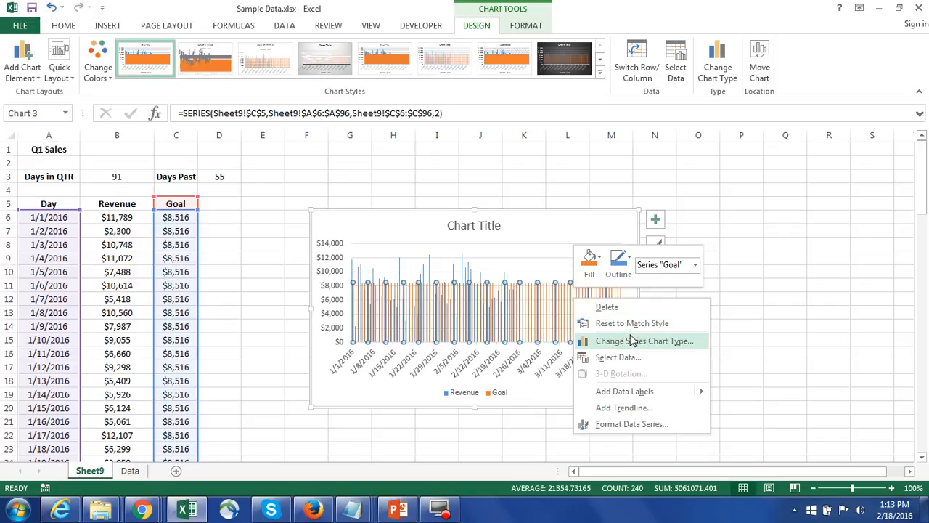
{"action": "left_click", "coordinate": [673, 346]}
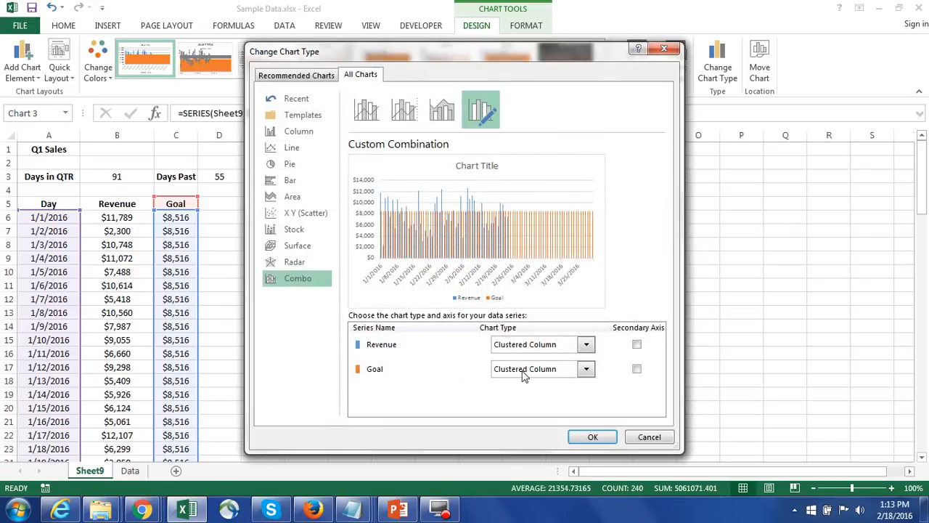
{"action": "left_click", "coordinate": [524, 372]}
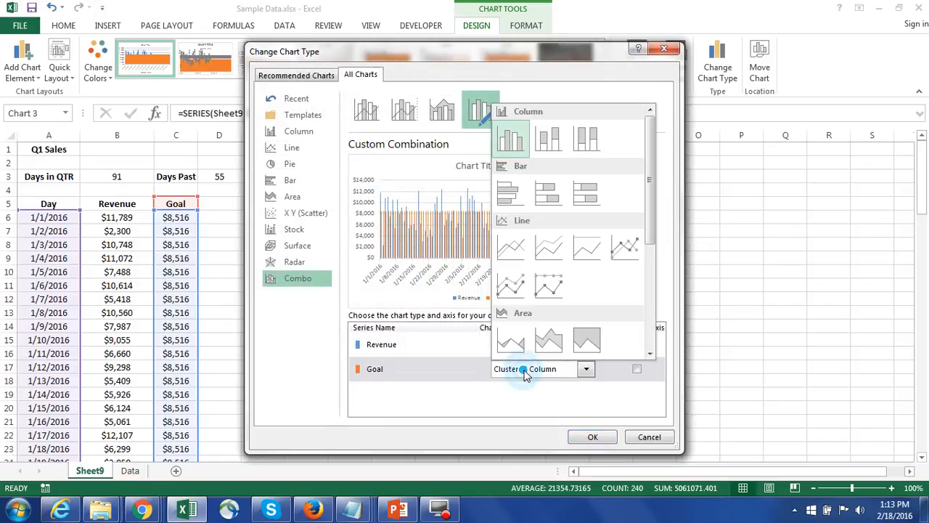
{"action": "left_click", "coordinate": [511, 249]}
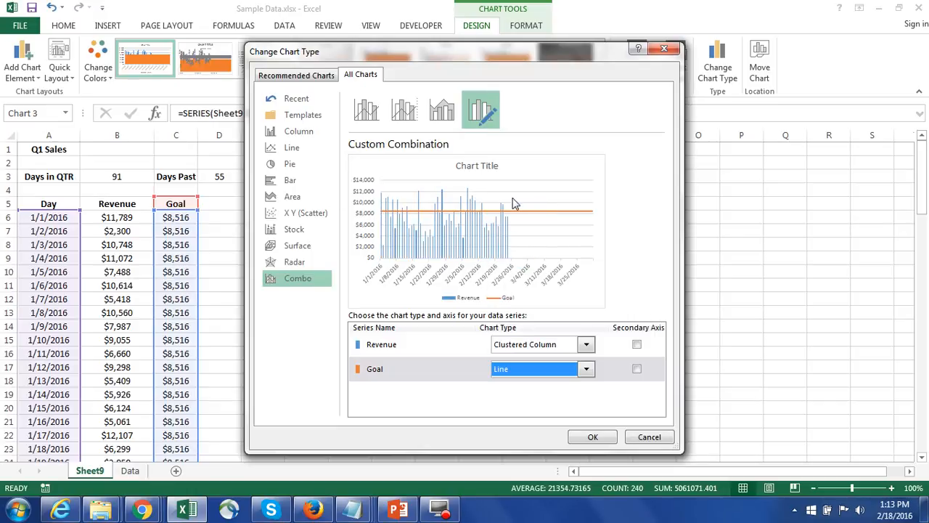
{"action": "left_click", "coordinate": [592, 436]}
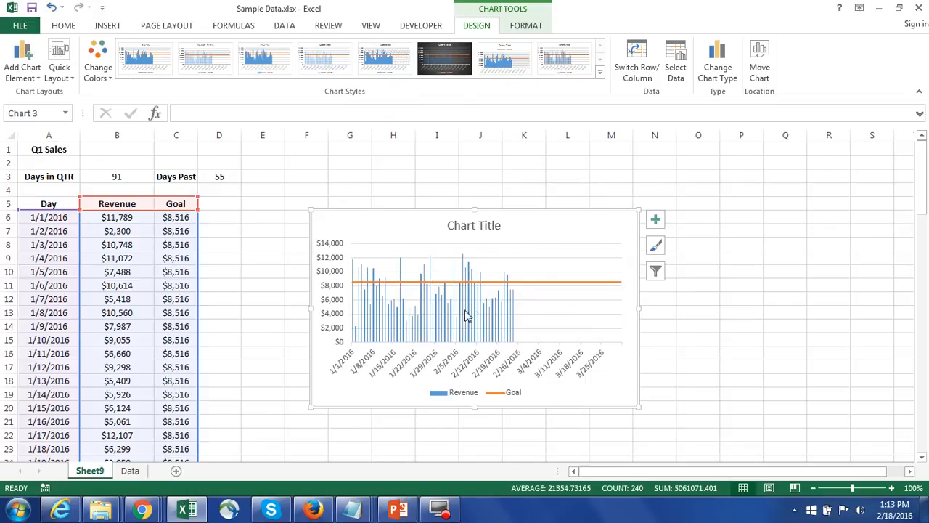
Replace the chart title with "Bike Shop Sales vs. Goal"
{"action": "left_click", "coordinate": [453, 227]}
{"action": "left_click_drag", "start_coordinate": [447, 226], "coordinate": [587, 235]}
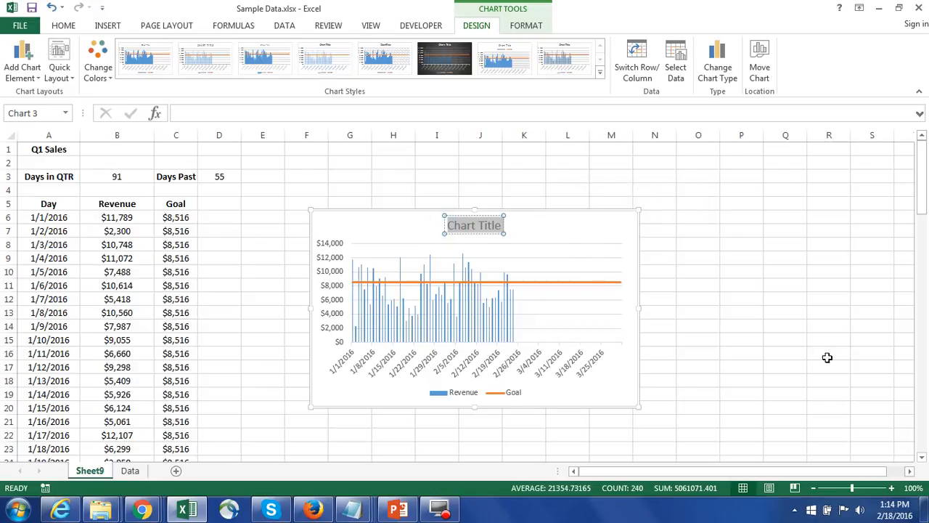
{"action": "type", "text": "Bike"}
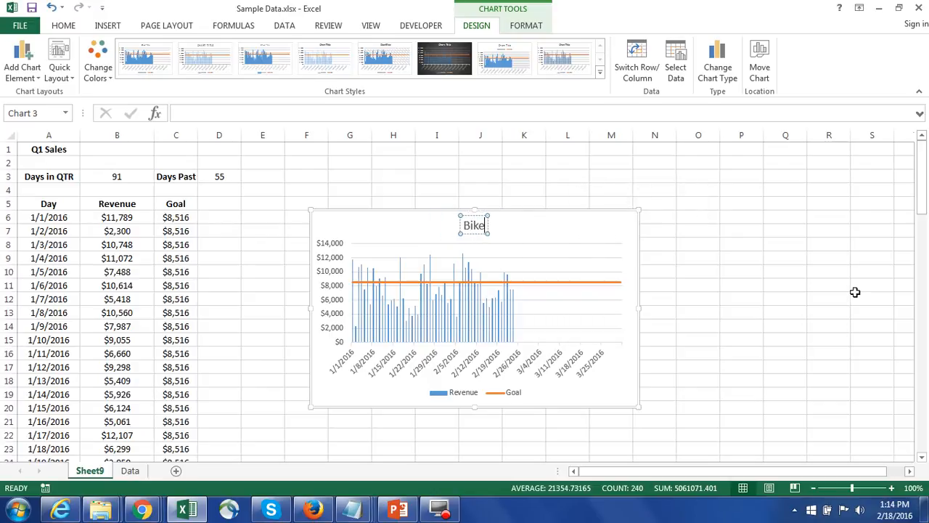
{"action": "type", "text": " Shop"}
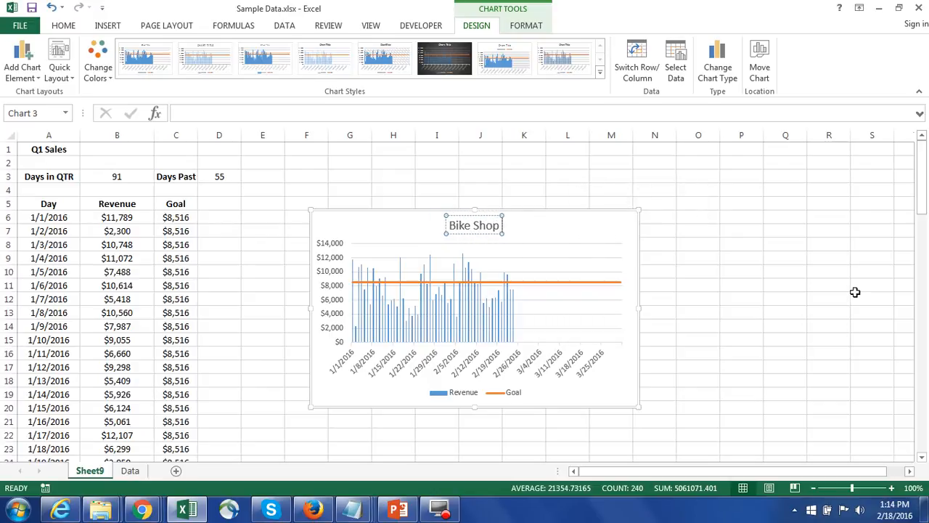
{"action": "type", "text": " Sales vs."}
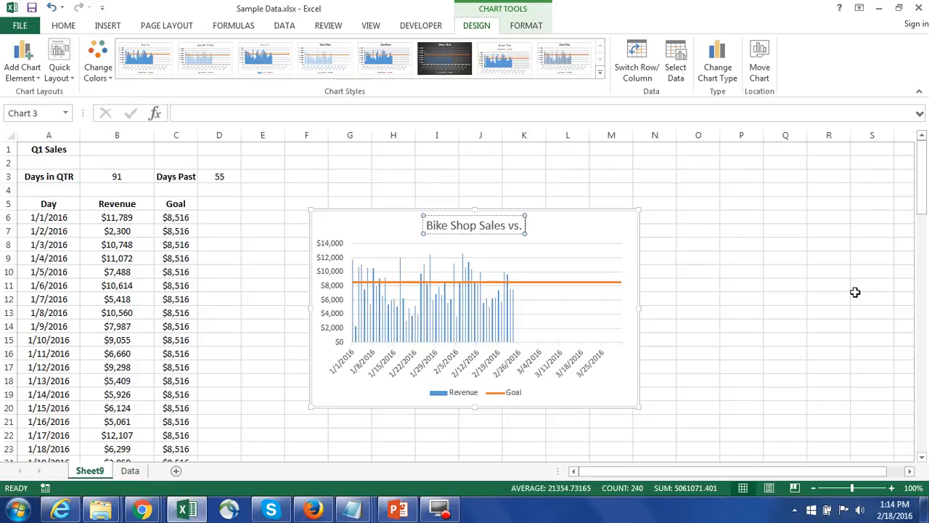
{"action": "type", "text": " Goal"}
{"action": "left_click", "coordinate": [780, 269]}
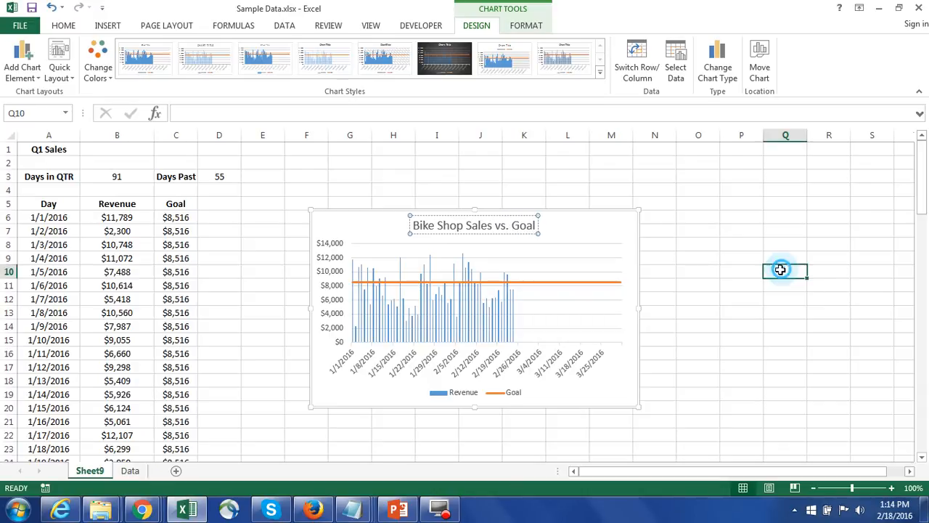
Move the chart closer to the table and enlarge it to cover about columns F to O and rows 2 to 19
{"action": "left_click_drag", "start_coordinate": [577, 230], "coordinate": [544, 172]}
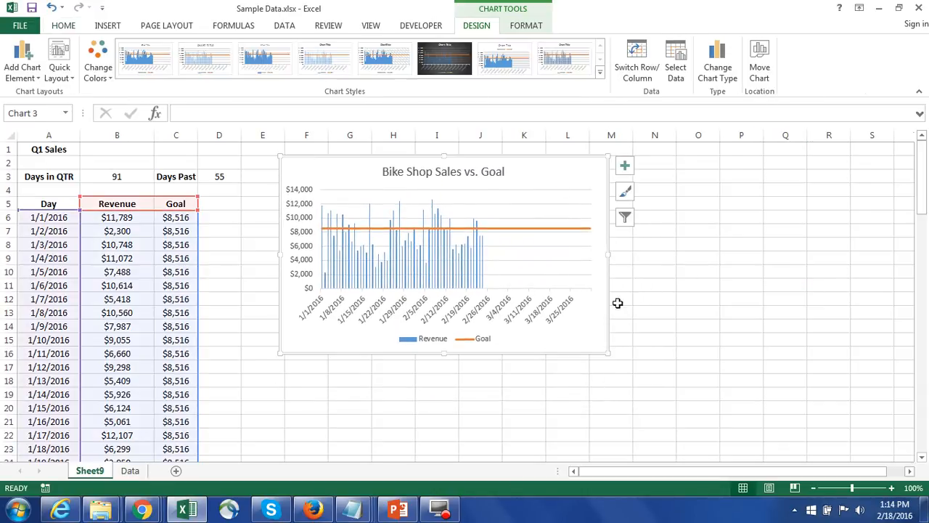
{"action": "left_click_drag", "start_coordinate": [607, 353], "coordinate": [693, 404]}
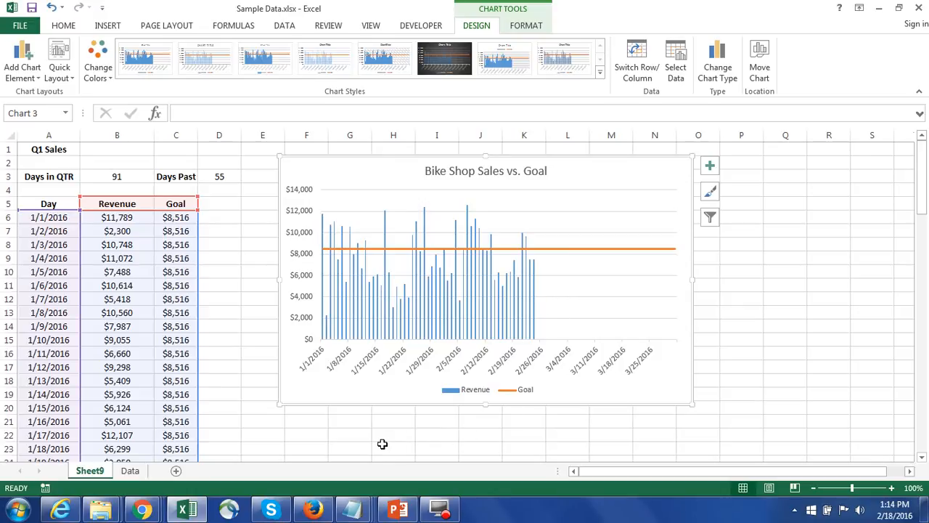
{"action": "left_click", "coordinate": [358, 433]}
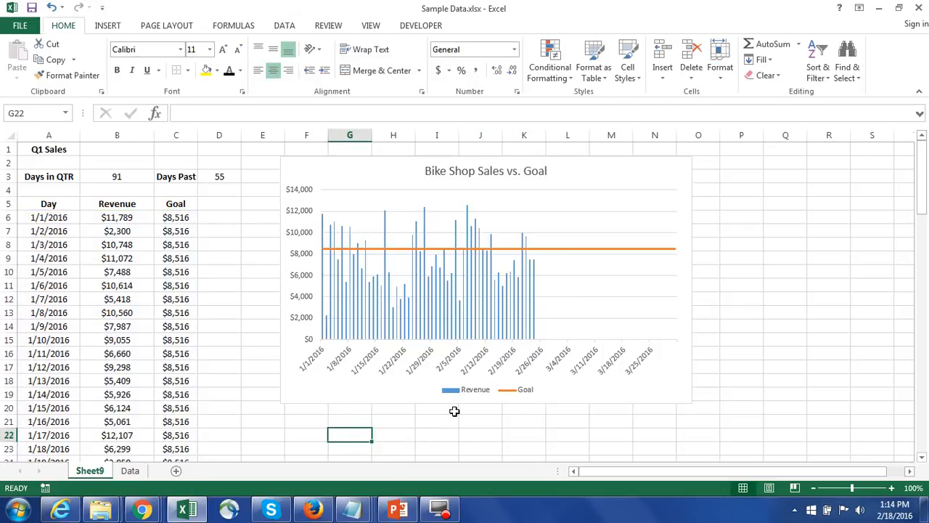
{"action": "scroll", "coordinate": [454, 412], "scroll_direction": "down", "scroll_amount": 2}
{"action": "left_click", "coordinate": [312, 339]}
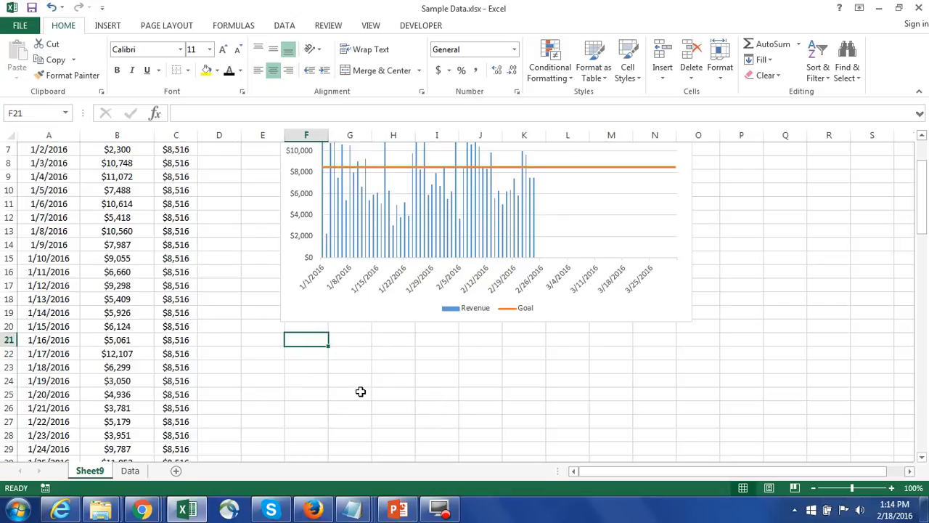
Enter the row labels "Percent of Goal" in F21 and "Time Past" in F22 below the chart
{"action": "type", "text": "Pe"}
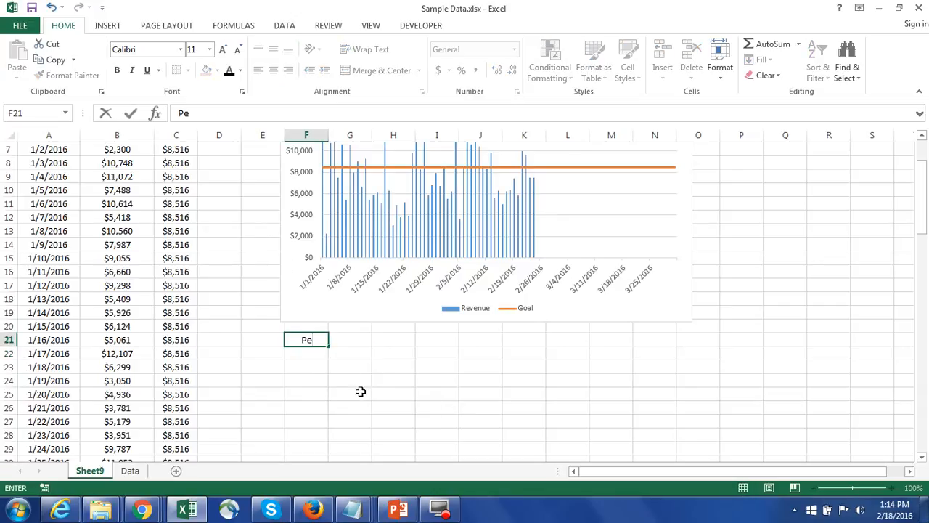
{"action": "type", "text": "rcent of Goal"}
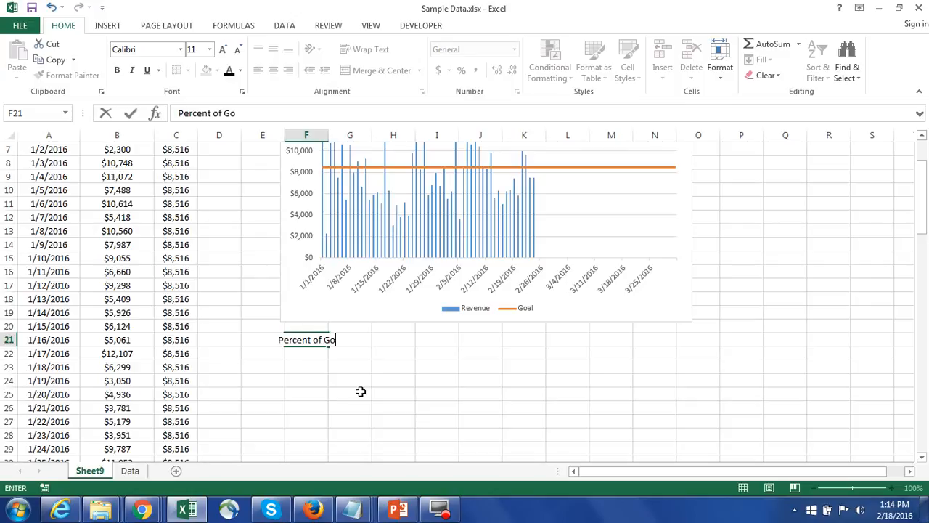
{"action": "key", "text": "Return"}
{"action": "type", "text": "Tim"}
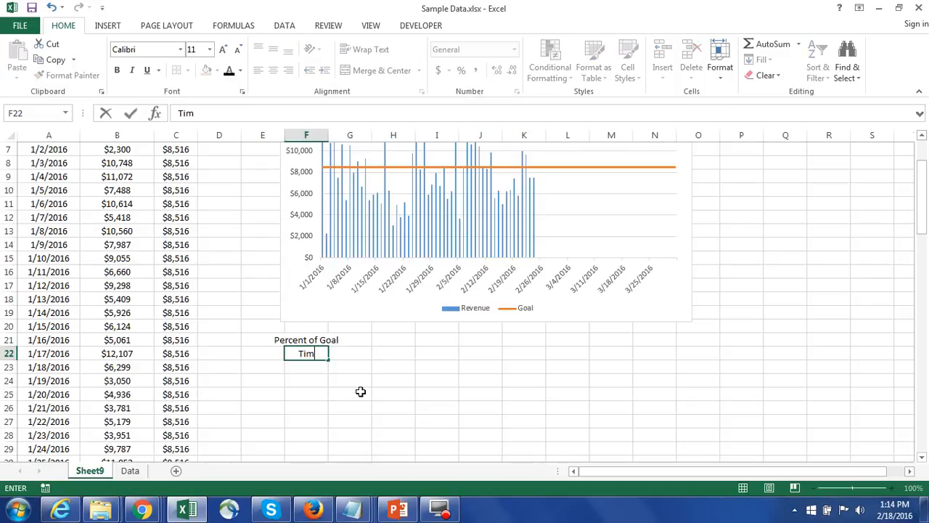
{"action": "type", "text": "e Past"}
{"action": "key", "text": "Return"}
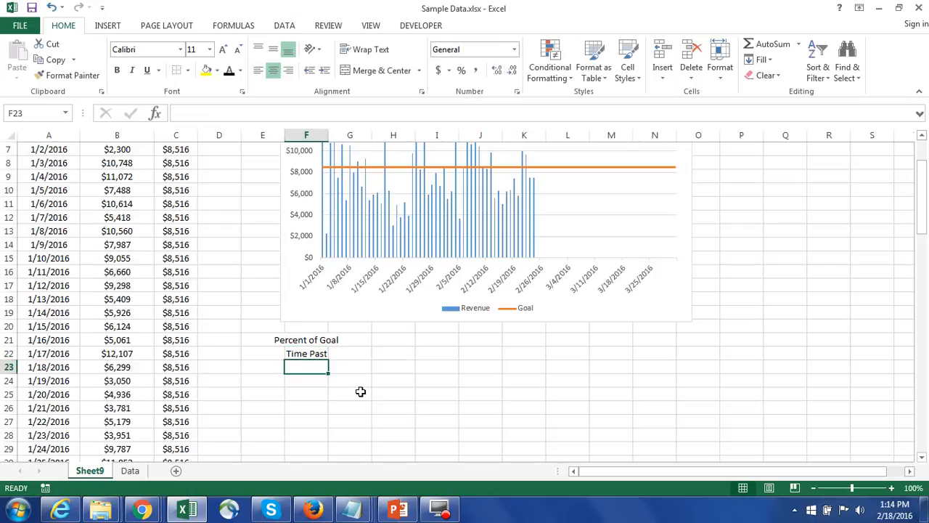
Move the Bike Shop Sales vs. Goal chart up by about one row so that row 20 is clear
{"action": "key", "text": "Up"}
{"action": "key", "text": "Right"}
{"action": "key", "text": "Up"}
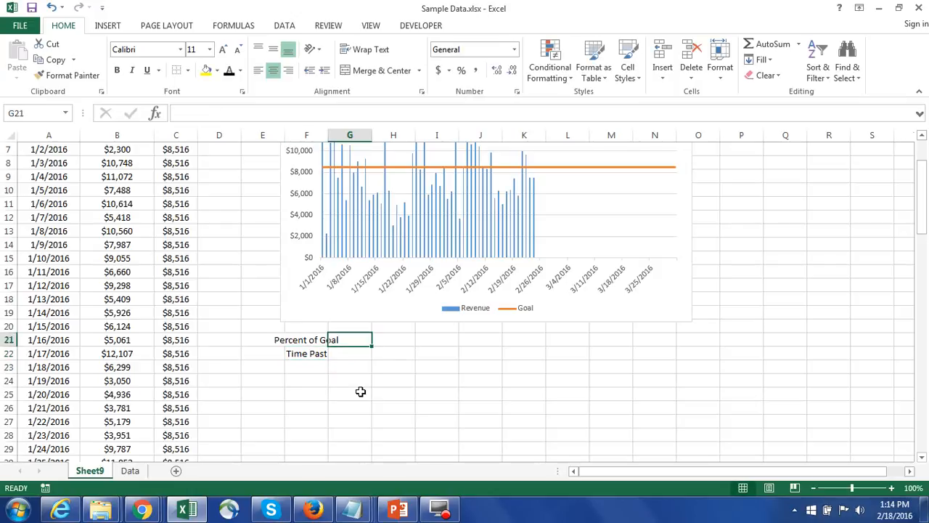
{"action": "key", "text": "Up"}
{"action": "scroll", "coordinate": [414, 388], "scroll_direction": "up", "scroll_amount": 2}
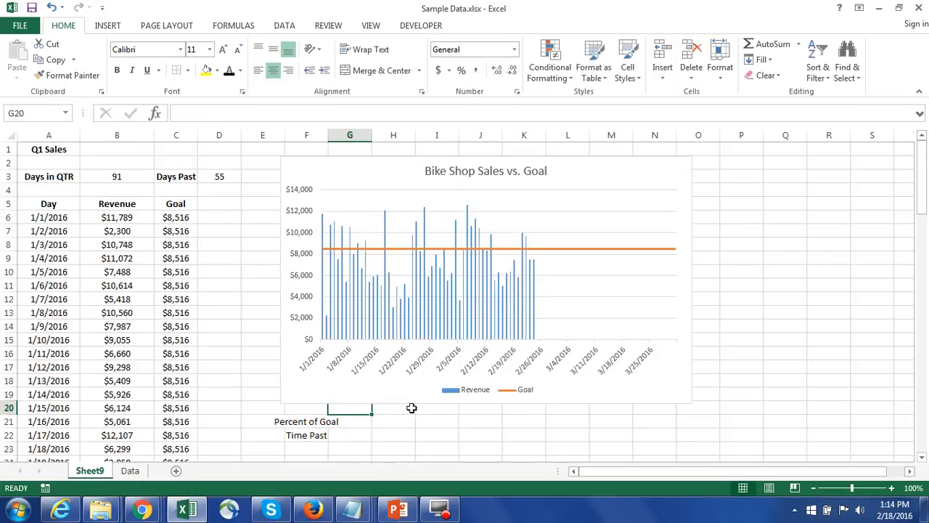
{"action": "left_click", "coordinate": [334, 174]}
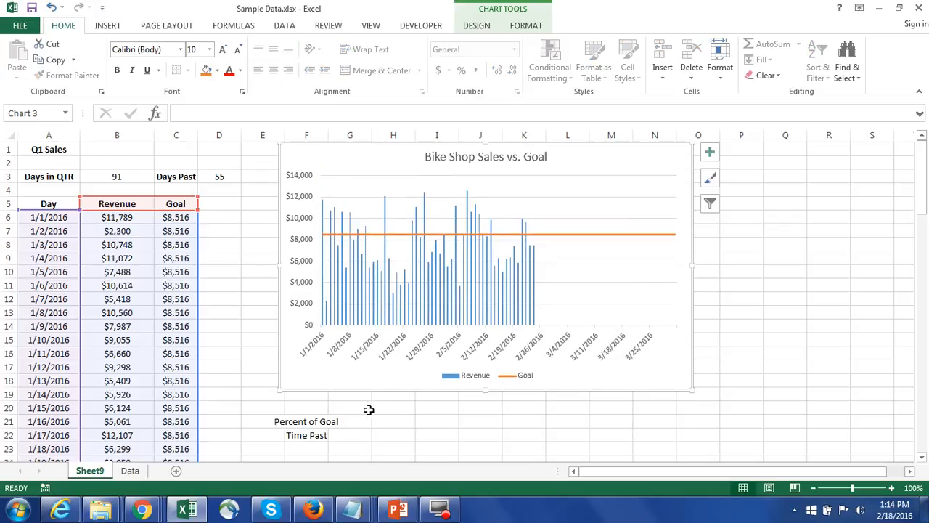
{"action": "left_click", "coordinate": [368, 409]}
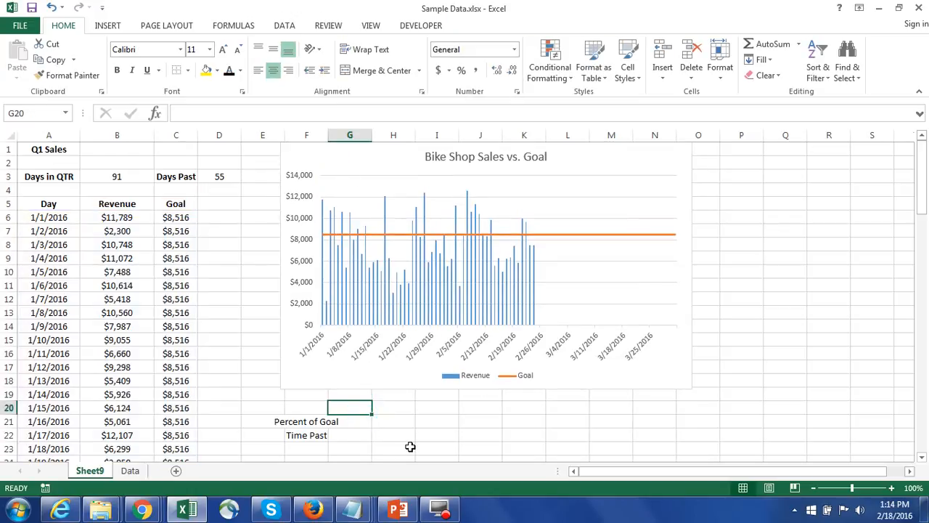
Enter the heading "Sale vs. Goal" in G20 and autofit the widths of columns F and G
{"action": "type", "text": "Sale"}
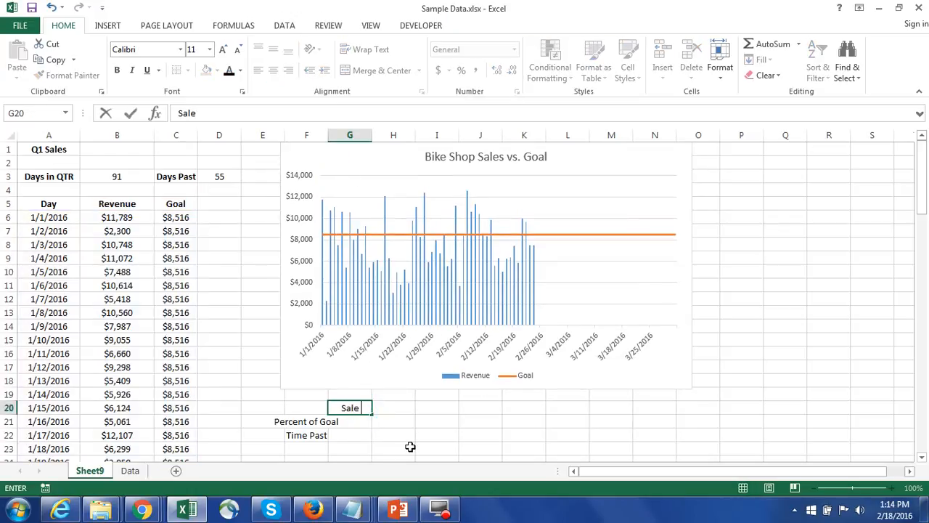
{"action": "type", "text": " vs. Goal"}
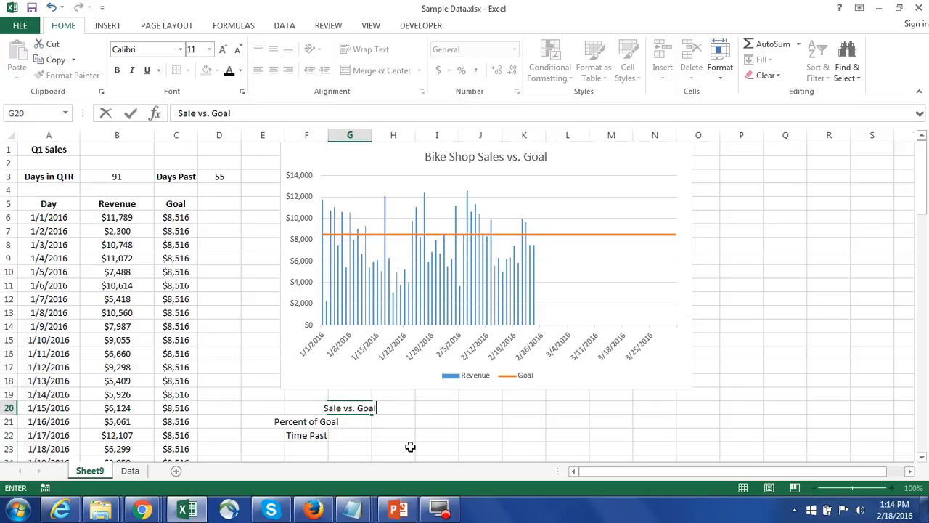
{"action": "key", "text": "Return"}
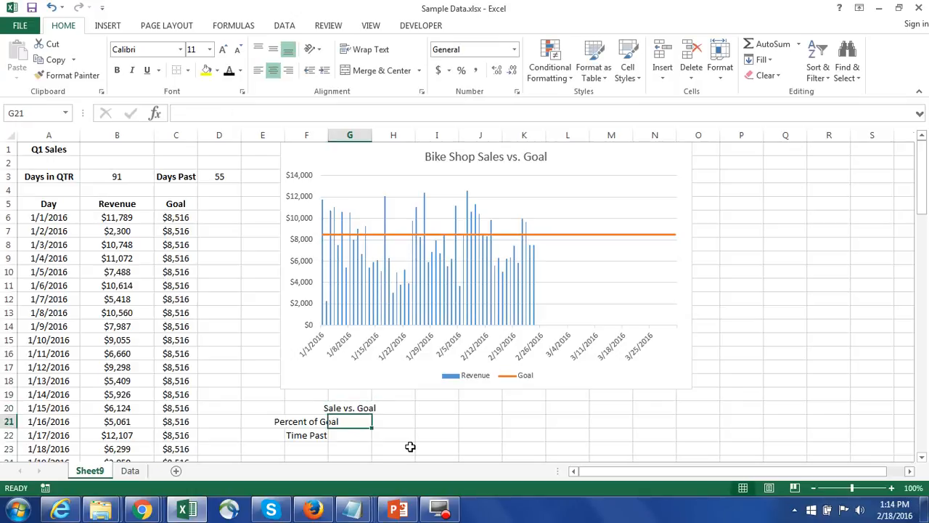
{"action": "double_click", "coordinate": [328, 135]}
{"action": "double_click", "coordinate": [398, 135]}
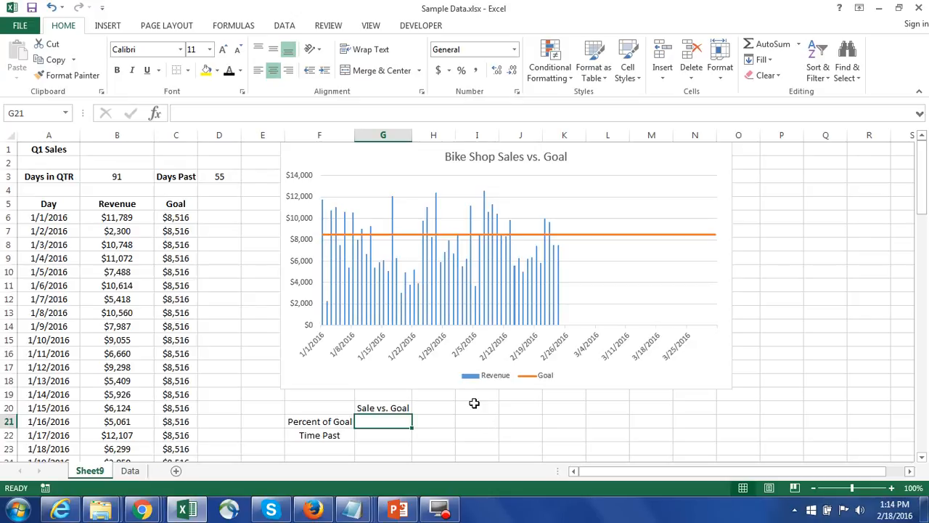
Sum the full-quarter Revenue range B6:B96 in G21 beside Percent of Goal, including the still-empty days
{"action": "left_click", "coordinate": [767, 43]}
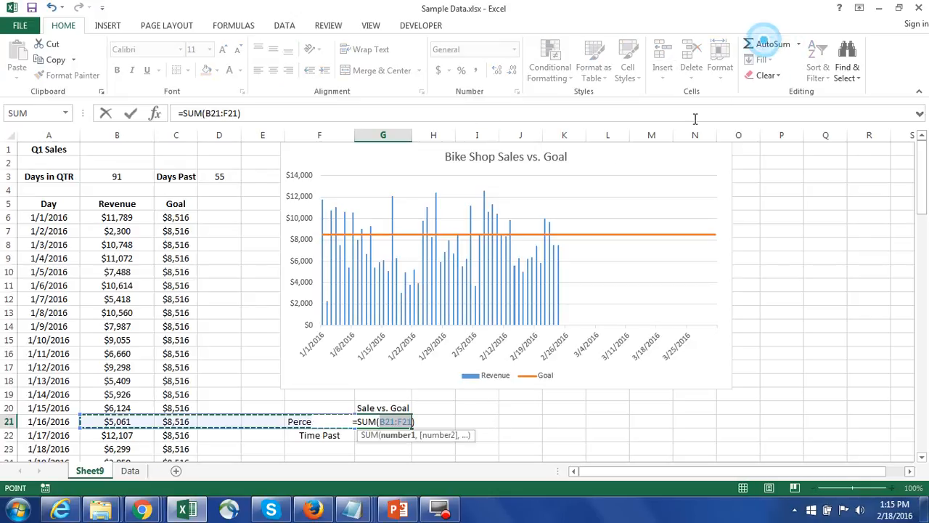
{"action": "left_click", "coordinate": [127, 217]}
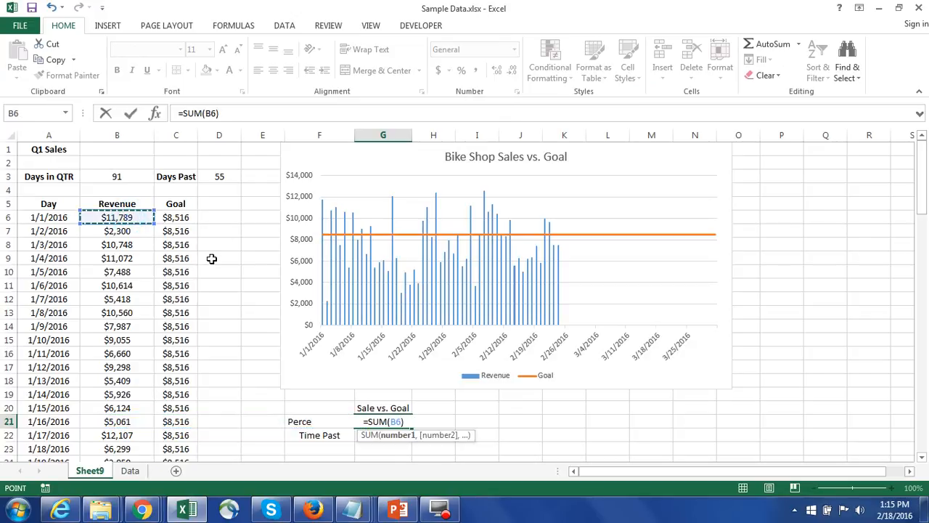
{"action": "key", "text": "ctrl+shift+Down"}
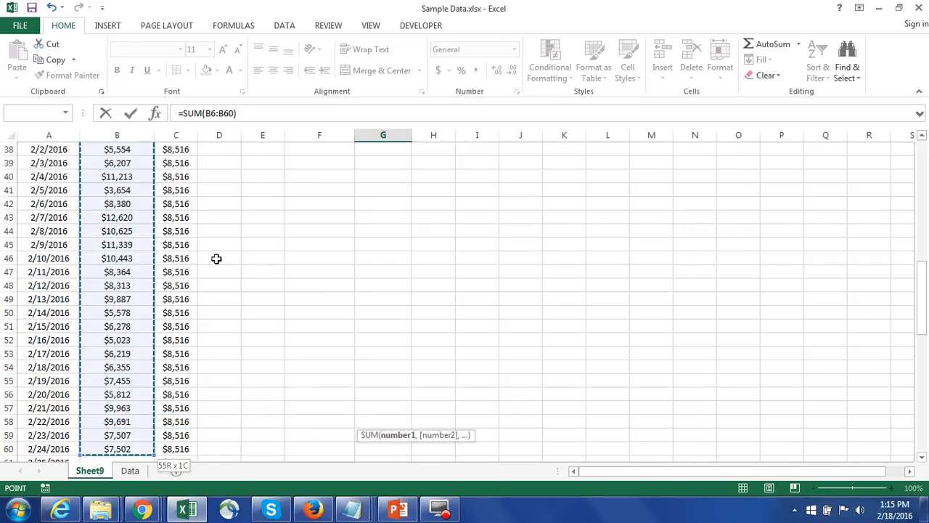
{"action": "scroll", "coordinate": [145, 334], "scroll_direction": "down", "scroll_amount": 11}
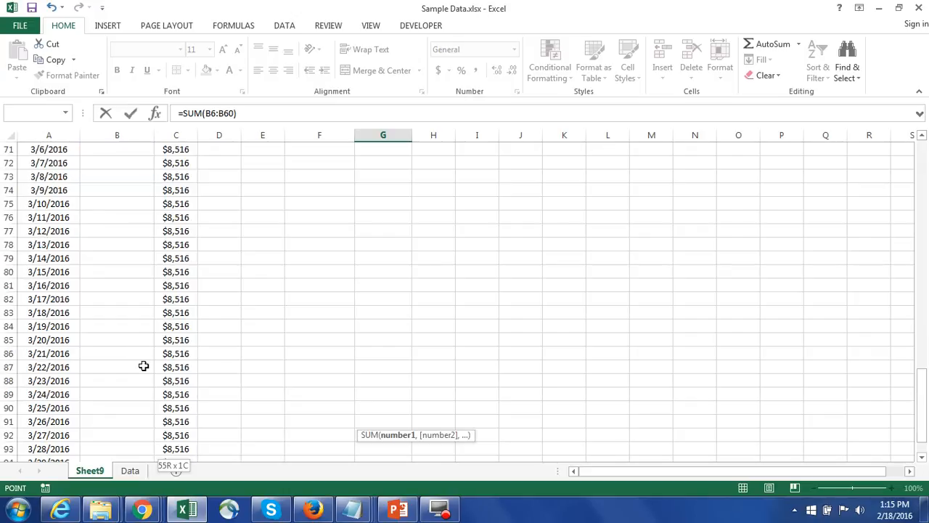
{"action": "scroll", "coordinate": [142, 374], "scroll_direction": "down", "scroll_amount": 5}
{"action": "left_click", "coordinate": [114, 286], "text": "shift"}
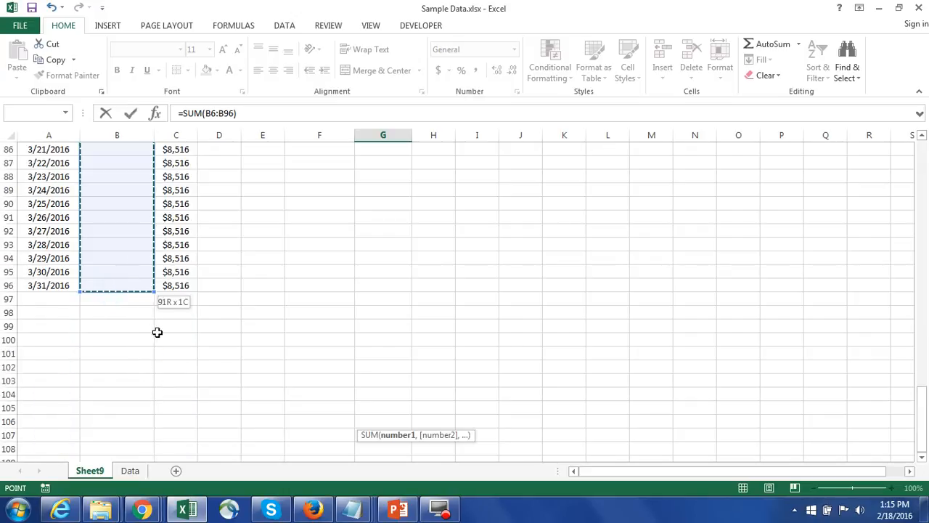
{"action": "scroll", "coordinate": [153, 276], "scroll_direction": "up", "scroll_amount": 13}
{"action": "scroll", "coordinate": [156, 266], "scroll_direction": "up", "scroll_amount": 15}
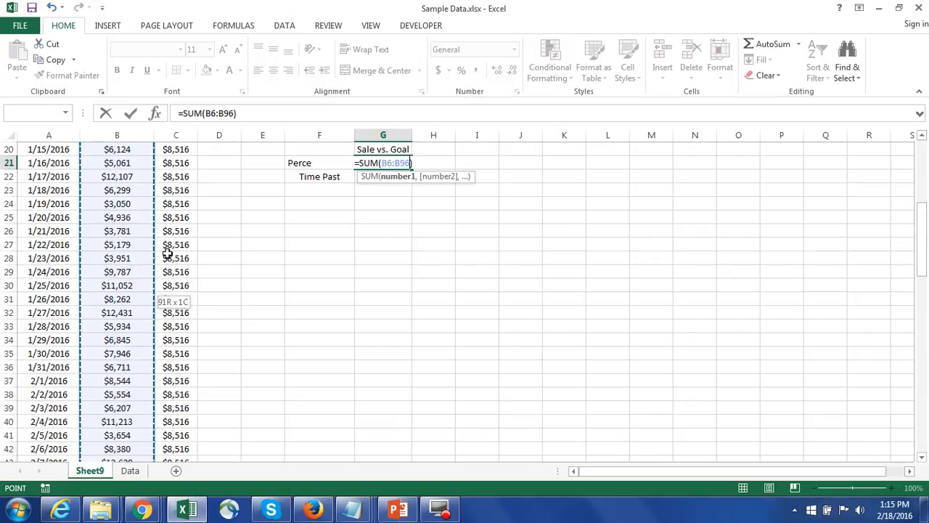
{"action": "key", "text": "Return"}
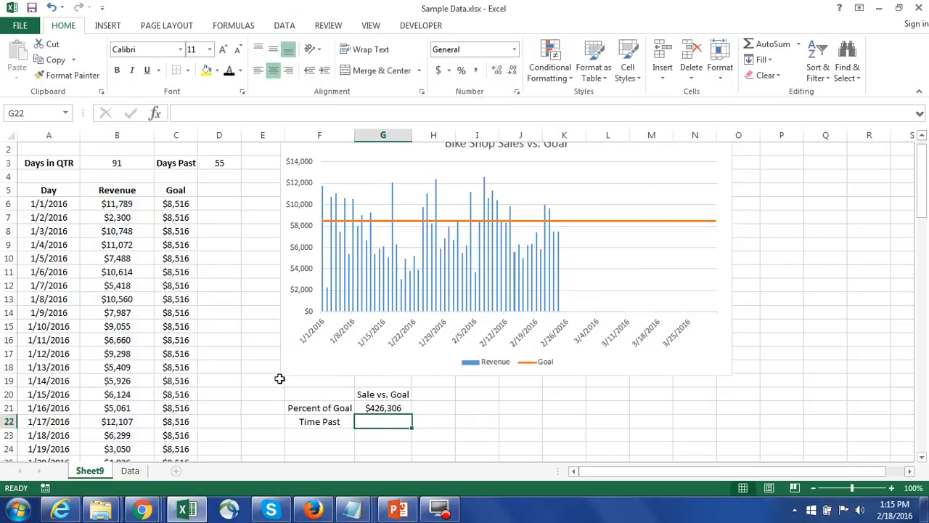
Extend the Percent of Goal formula in G21 to divide by the target: =SUM(B6:B96)/775000
{"action": "left_click", "coordinate": [392, 408]}
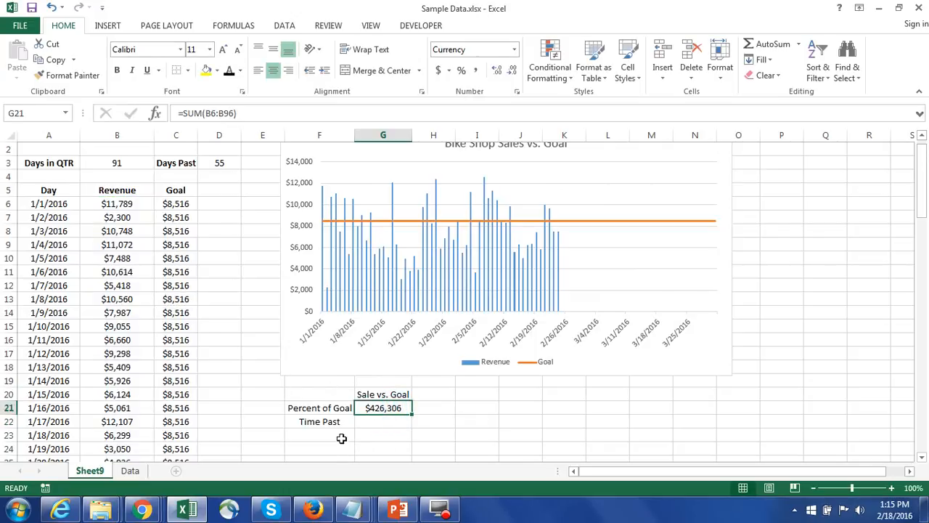
{"action": "left_click", "coordinate": [272, 115]}
{"action": "type", "text": "/"}
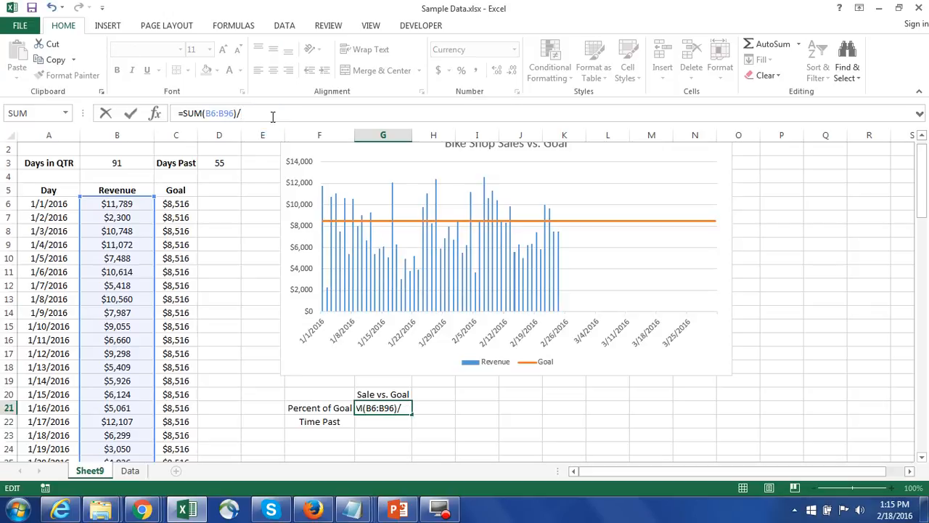
{"action": "type", "text": "775"}
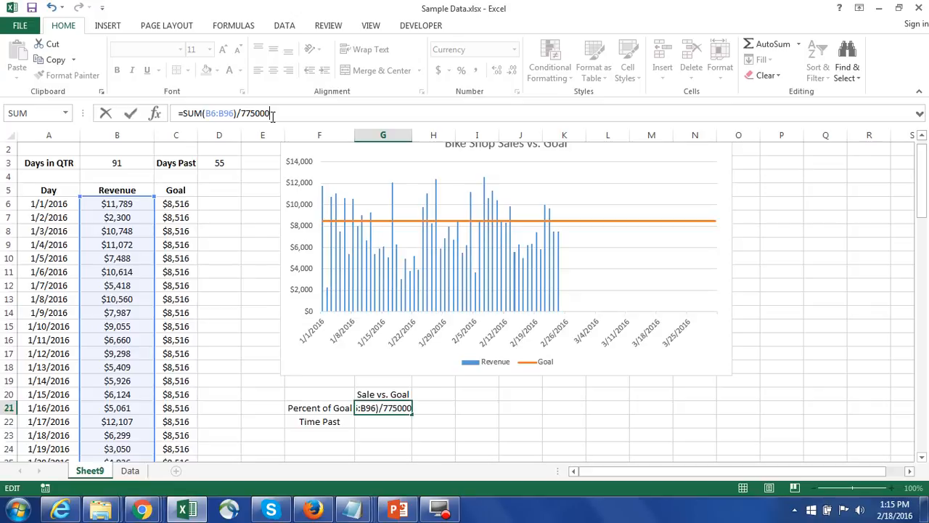
{"action": "type", "text": "000"}
{"action": "key", "text": "Return"}
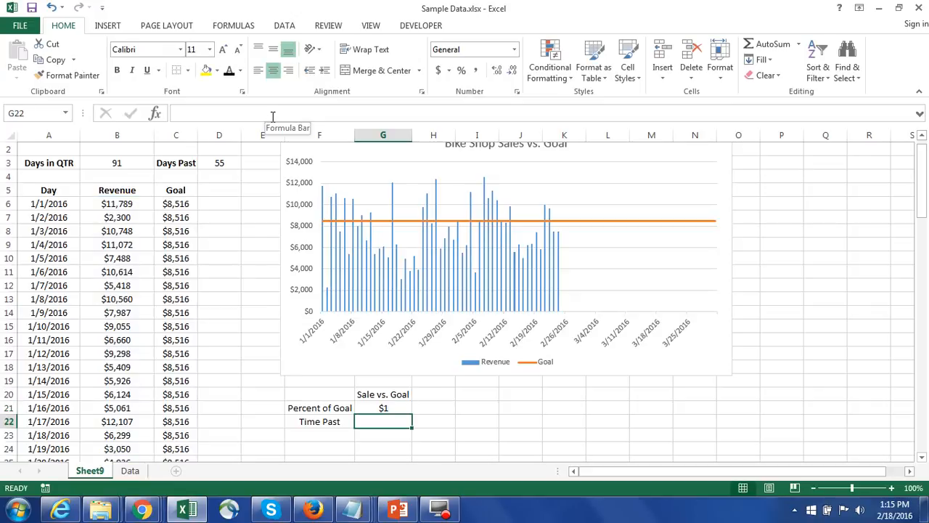
Calculate Time Past in G22 by dividing Days Past by Days in QTR with =D3/B3
{"action": "type", "text": "="}
{"action": "left_click", "coordinate": [218, 163]}
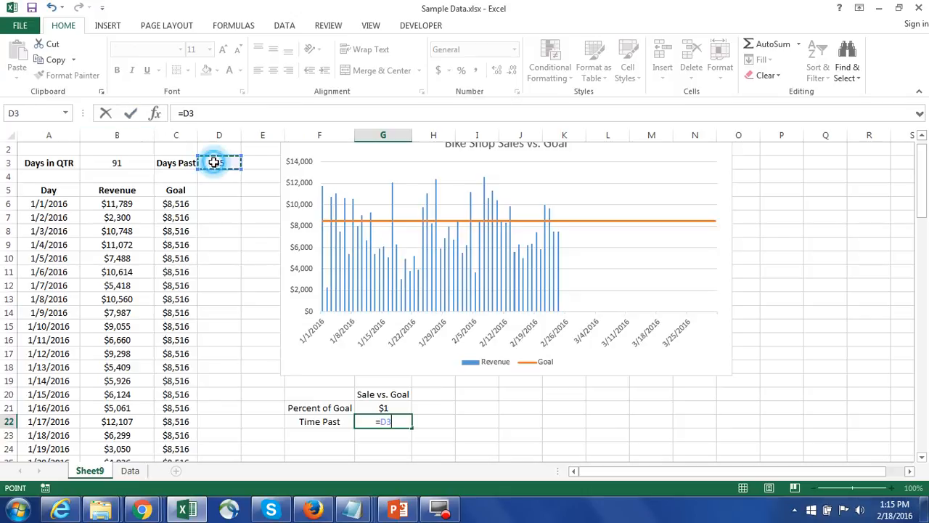
{"action": "type", "text": "/"}
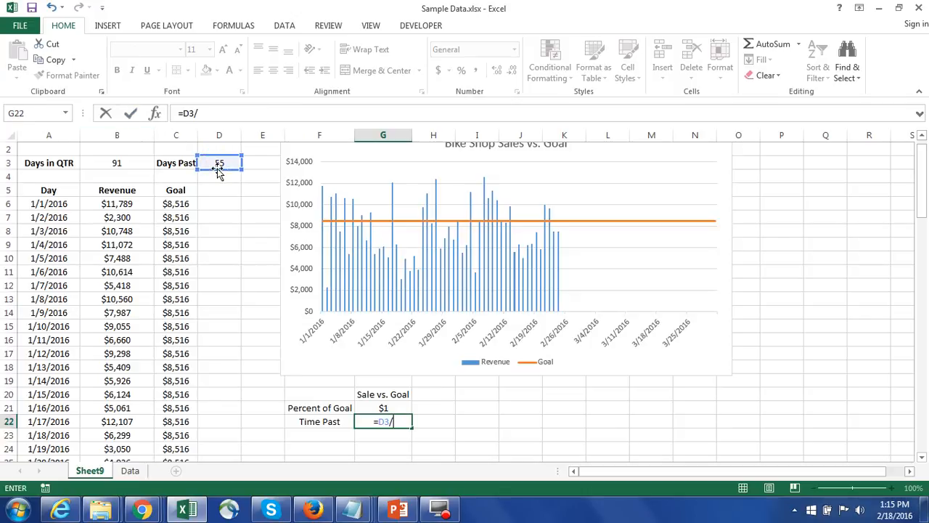
{"action": "left_click", "coordinate": [129, 163]}
{"action": "key", "text": "Return"}
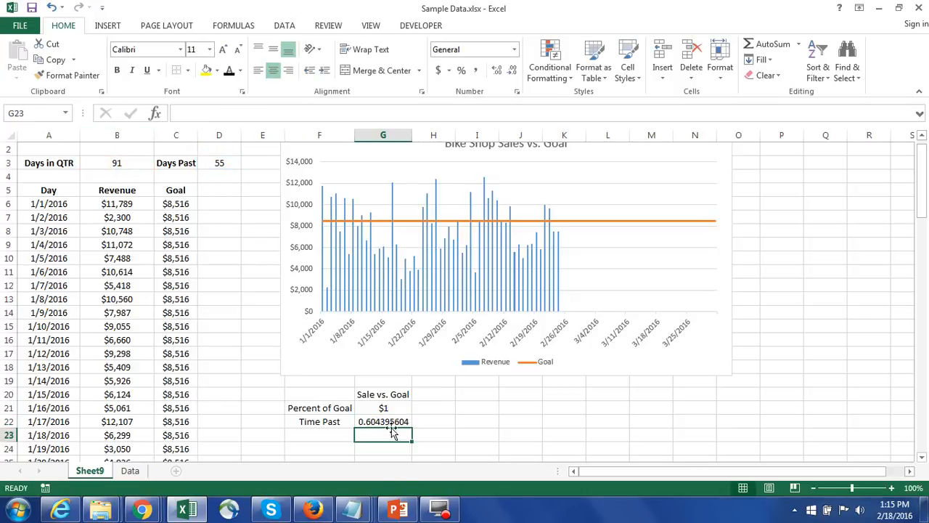
Format the Percent of Goal and Time Past results in G21:G22 as percentages with one decimal place
{"action": "left_click_drag", "start_coordinate": [385, 408], "coordinate": [385, 423]}
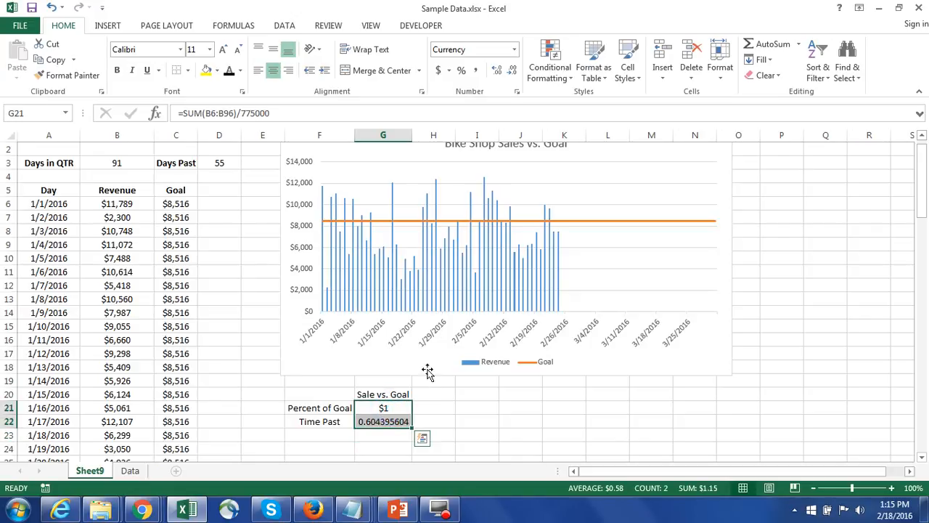
{"action": "left_click", "coordinate": [461, 70]}
{"action": "left_click", "coordinate": [497, 69]}
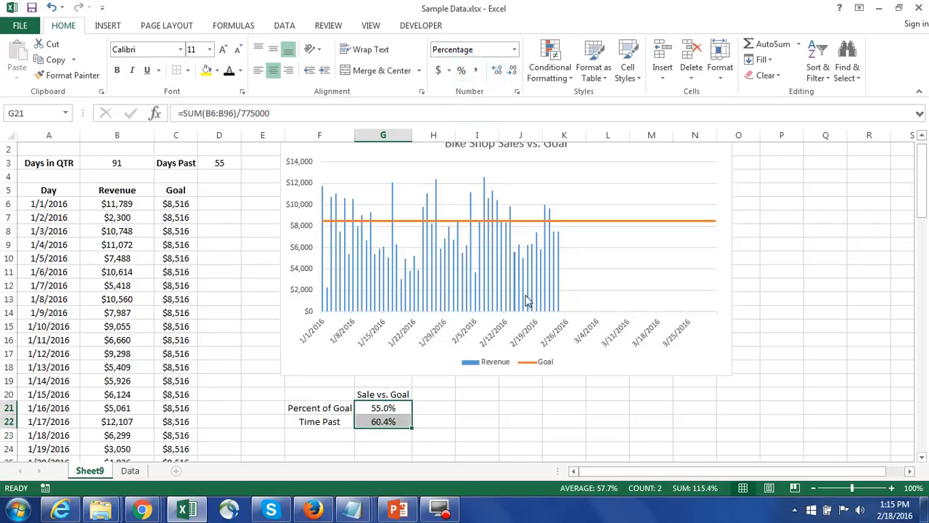
{"action": "left_click", "coordinate": [550, 411]}
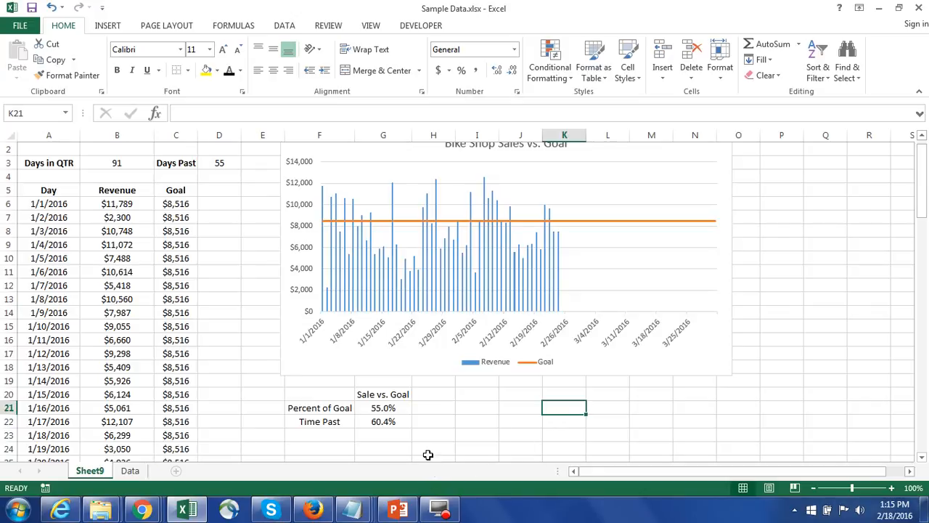
{"action": "left_click", "coordinate": [398, 410]}
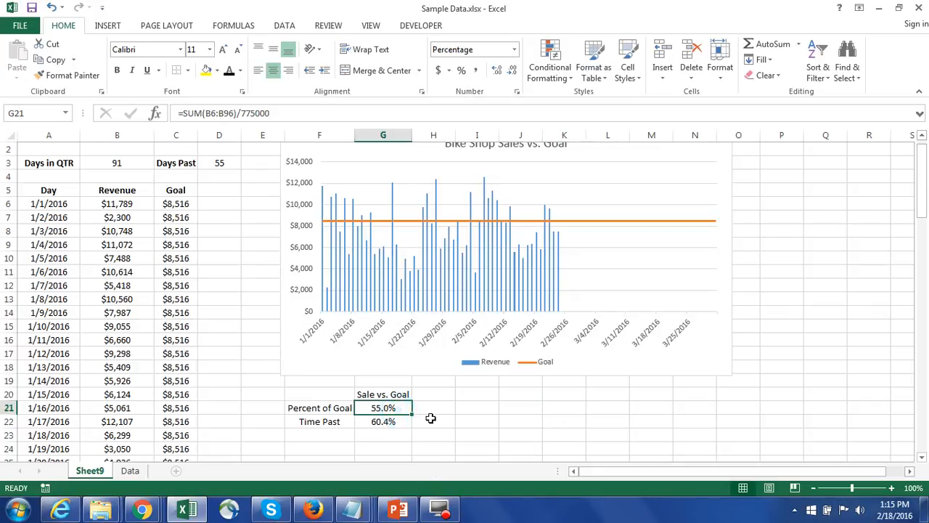
{"action": "left_click", "coordinate": [397, 424]}
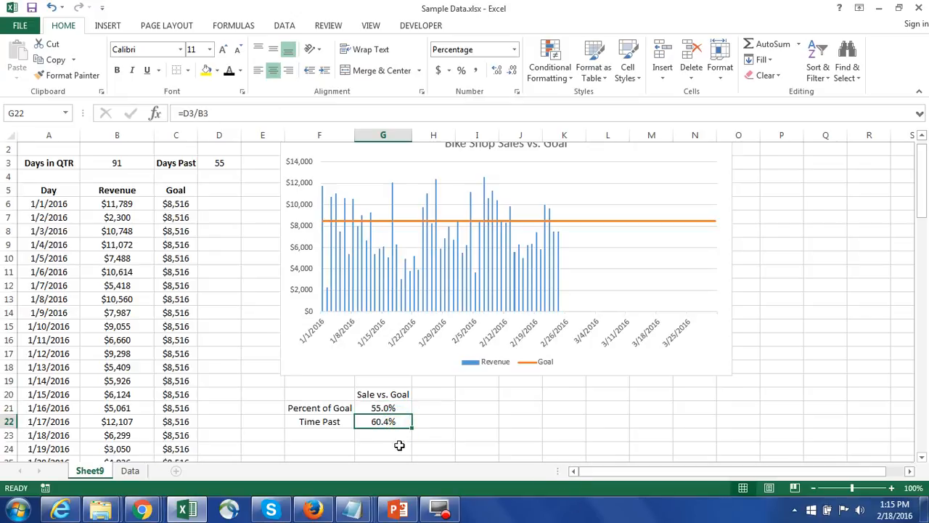
Insert a 2-D clustered column chart from the Percent of Goal and Time Past table in F20:G22
{"action": "left_click_drag", "start_coordinate": [330, 393], "coordinate": [373, 421]}
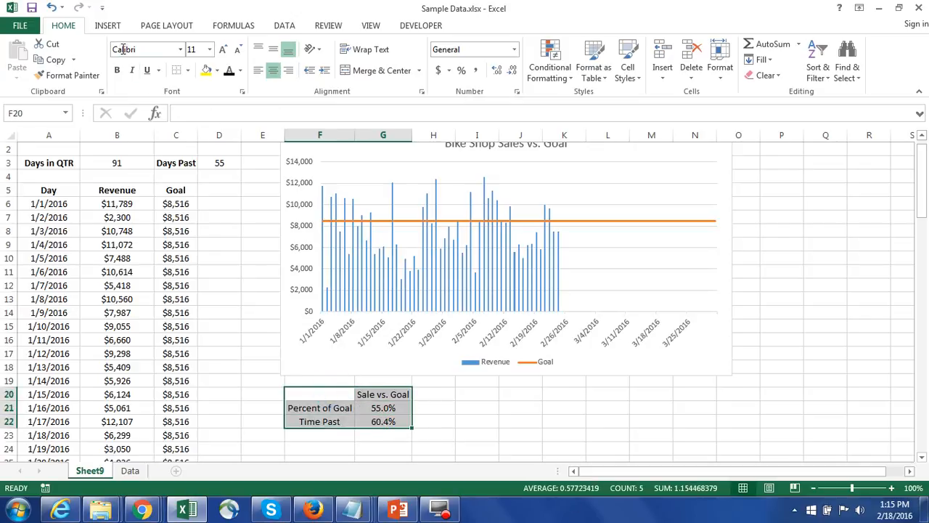
{"action": "left_click", "coordinate": [109, 25]}
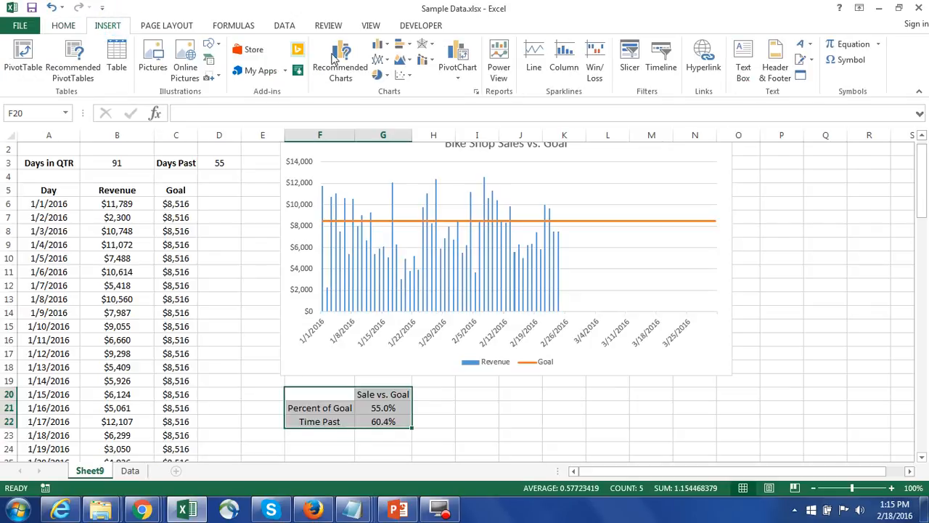
{"action": "left_click", "coordinate": [379, 45]}
{"action": "left_click", "coordinate": [388, 87]}
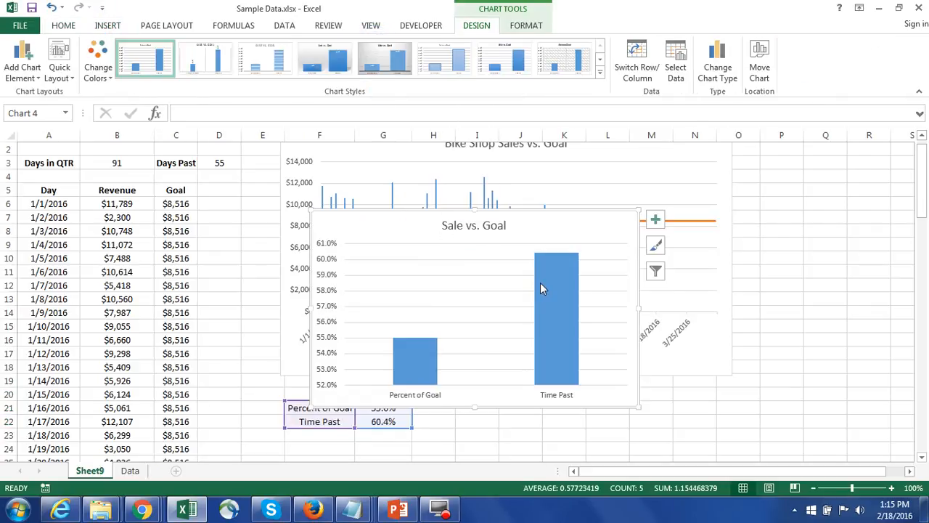
Move the Sale vs. Goal chart beneath its source table so it starts at about row 24 in column F
{"action": "left_click_drag", "start_coordinate": [570, 234], "coordinate": [562, 338]}
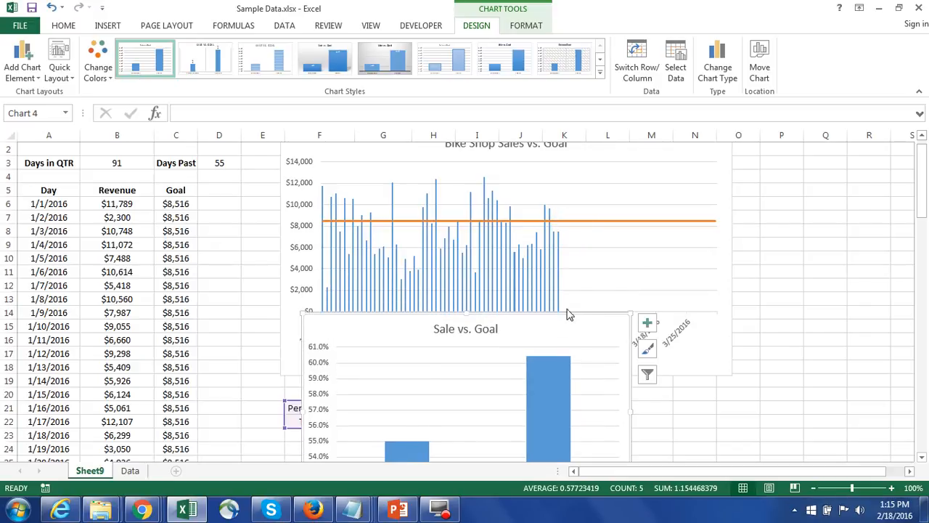
{"action": "scroll", "coordinate": [562, 305], "scroll_direction": "down", "scroll_amount": 4}
{"action": "left_click_drag", "start_coordinate": [550, 150], "coordinate": [541, 284]}
{"action": "scroll", "coordinate": [569, 289], "scroll_direction": "down", "scroll_amount": 5}
{"action": "scroll", "coordinate": [569, 289], "scroll_direction": "up", "scroll_amount": 3}
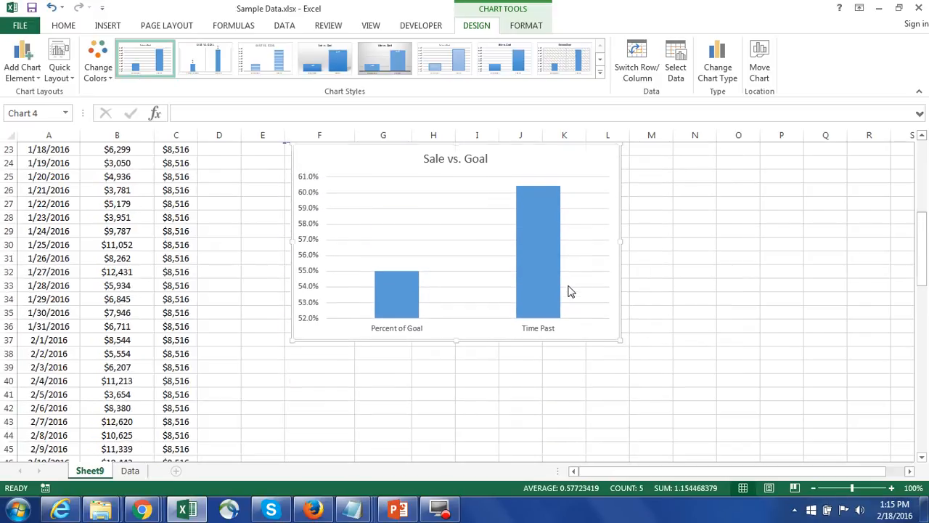
{"action": "left_click_drag", "start_coordinate": [545, 199], "coordinate": [540, 217]}
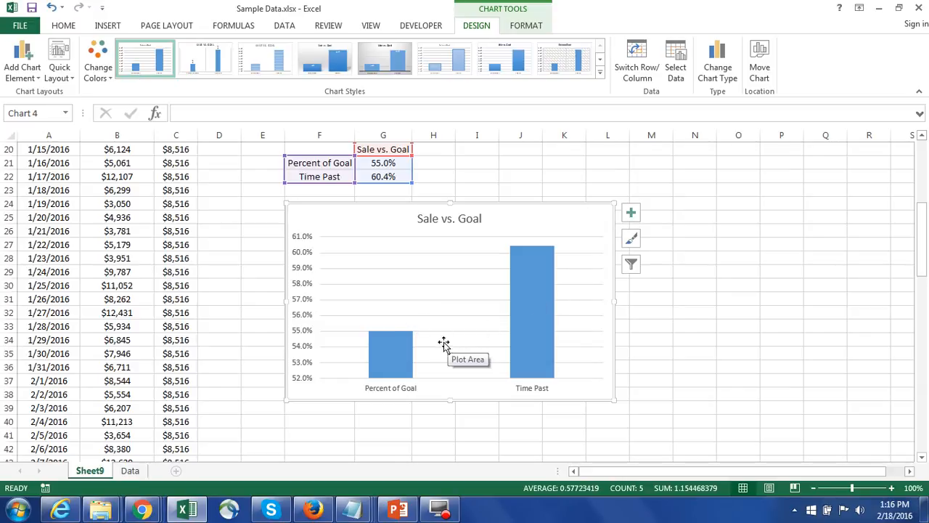
Set the Sale vs. Goal chart's vertical axis bounds to a minimum of 0 and a maximum of 1
{"action": "mouse_move", "coordinate": [548, 298]}
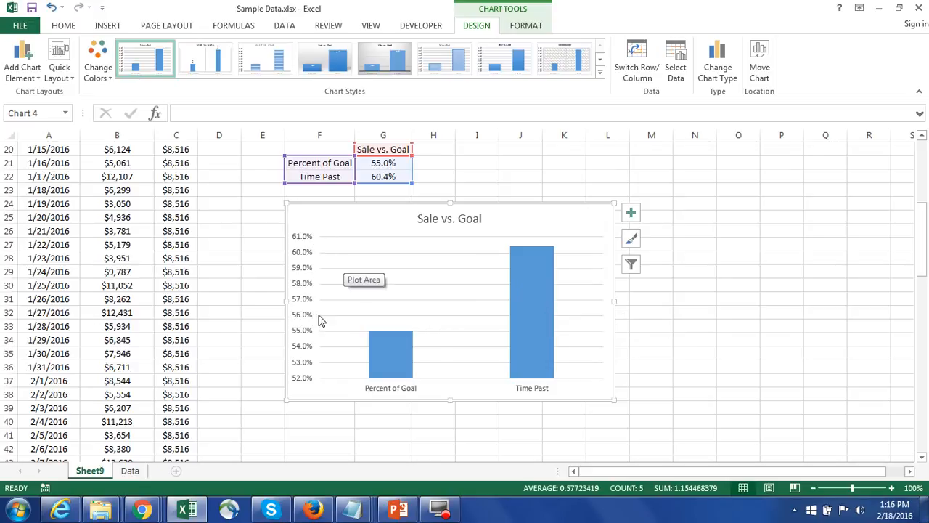
{"action": "right_click", "coordinate": [303, 268]}
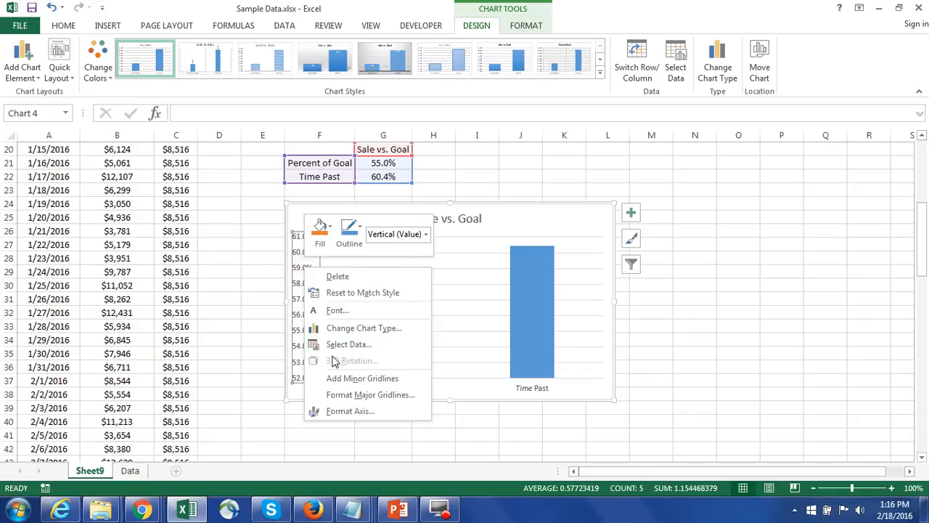
{"action": "left_click", "coordinate": [356, 412]}
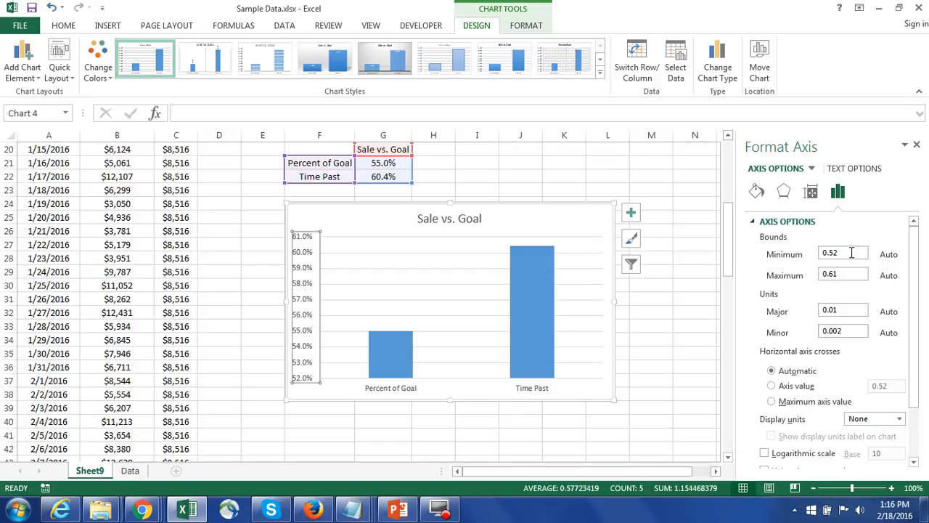
{"action": "double_click", "coordinate": [852, 251]}
{"action": "type", "text": "0"}
{"action": "left_click", "coordinate": [850, 273]}
{"action": "type", "text": "1"}
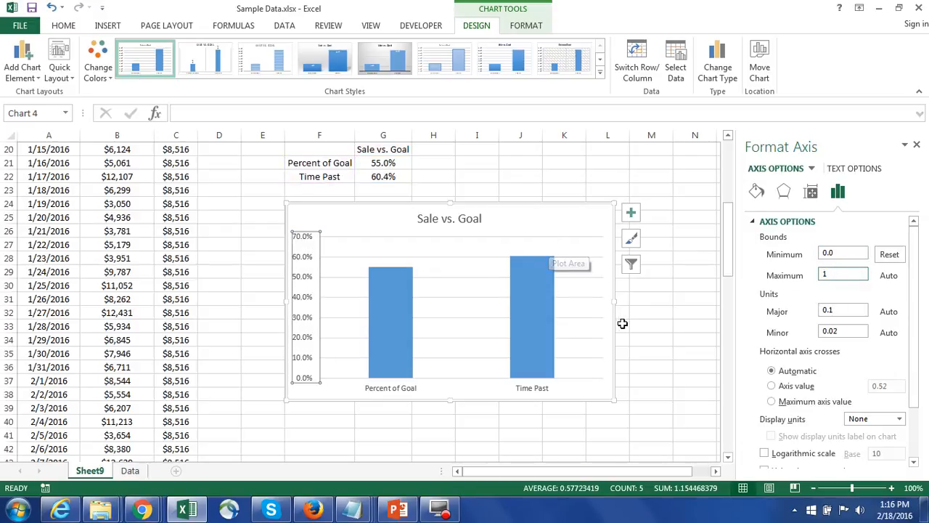
{"action": "left_click", "coordinate": [653, 313]}
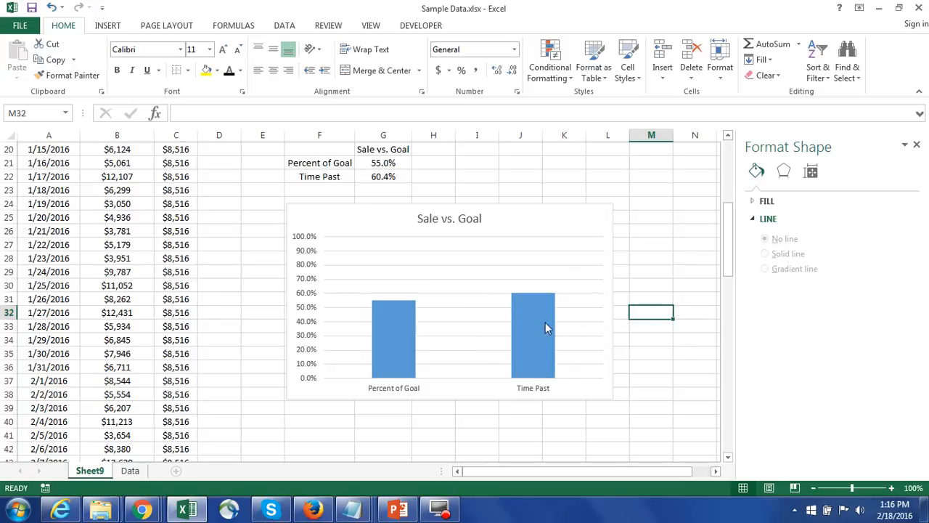
Enlarge the Sale vs. Goal chart down to about row 41 and add data labels to its columns
{"action": "left_click", "coordinate": [569, 209]}
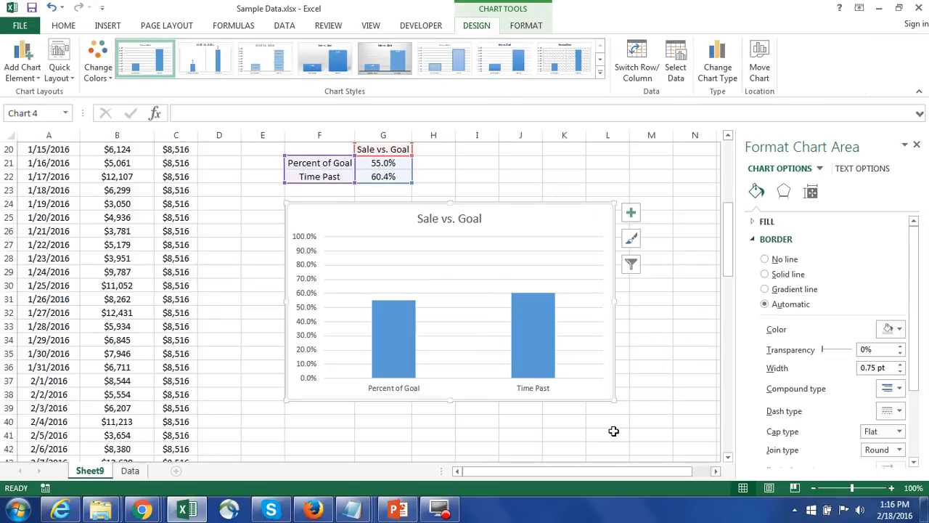
{"action": "left_click_drag", "start_coordinate": [616, 400], "coordinate": [622, 442]}
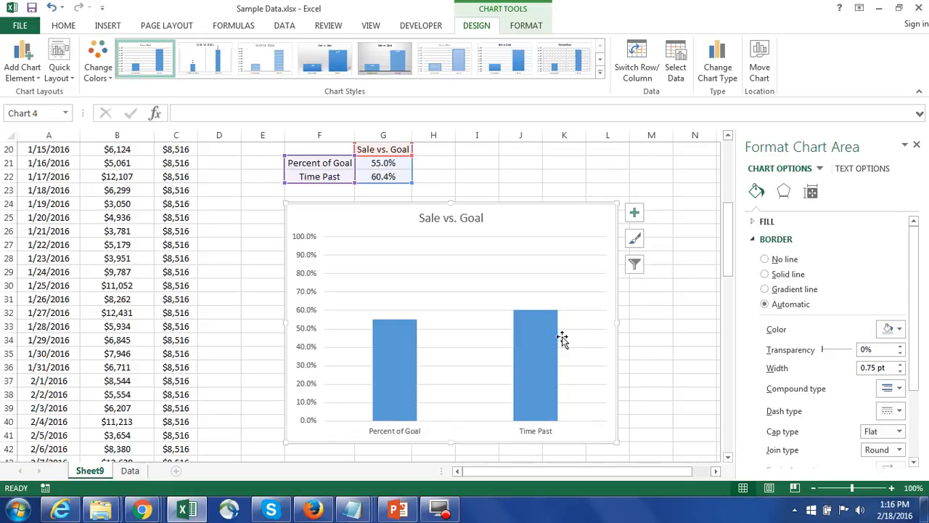
{"action": "right_click", "coordinate": [534, 364]}
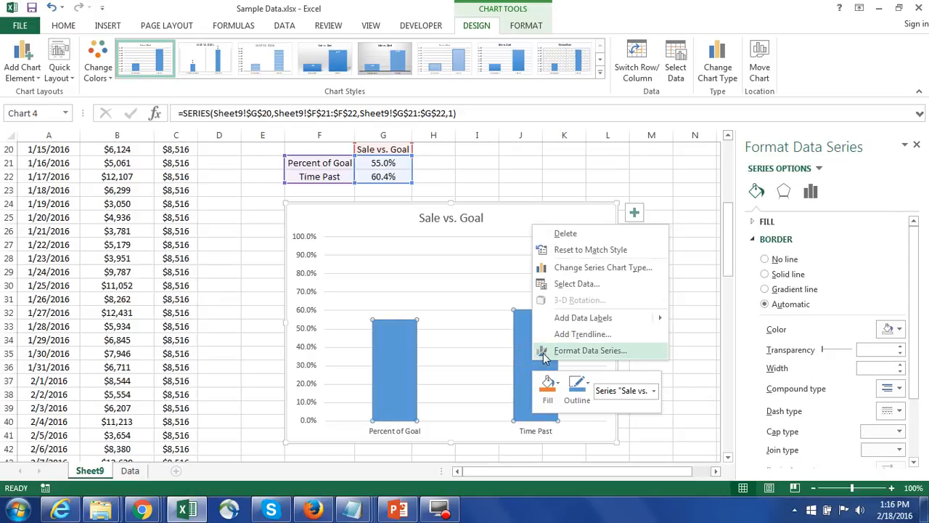
{"action": "mouse_move", "coordinate": [585, 320]}
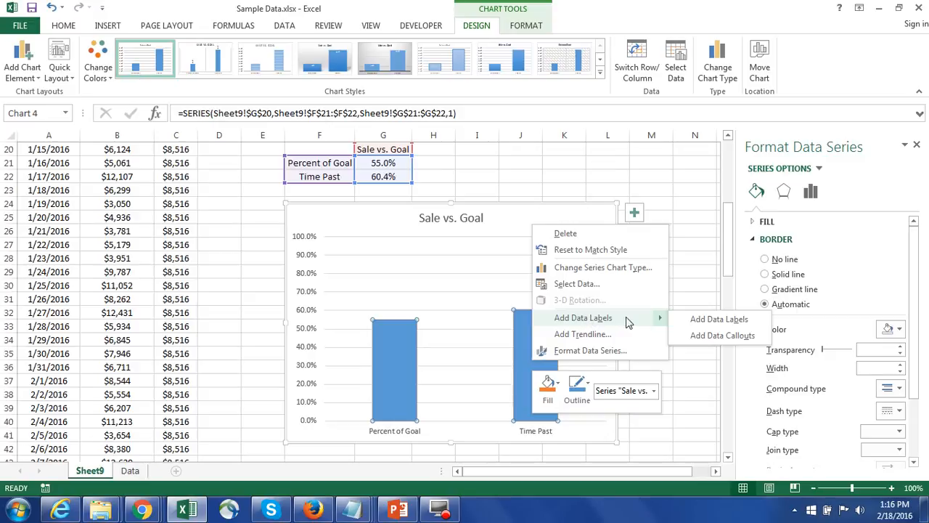
{"action": "left_click", "coordinate": [704, 323]}
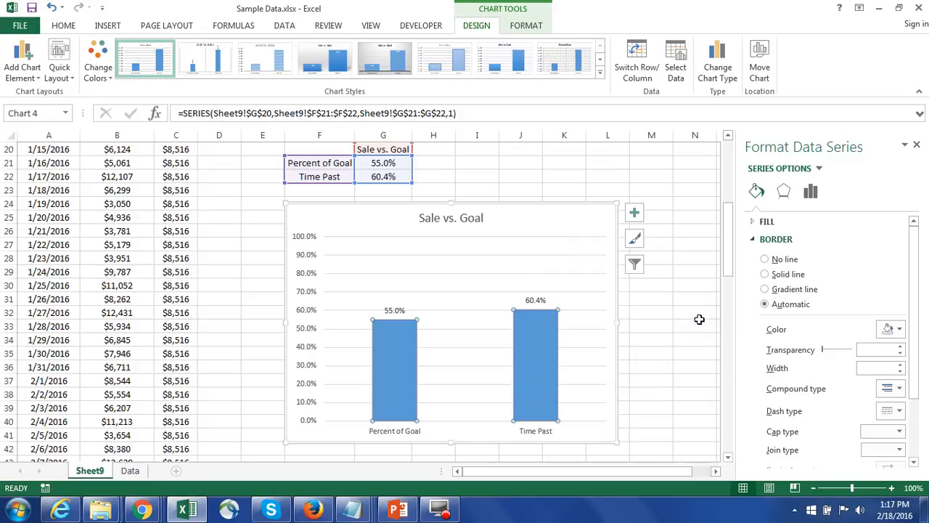
{"action": "left_click", "coordinate": [675, 338]}
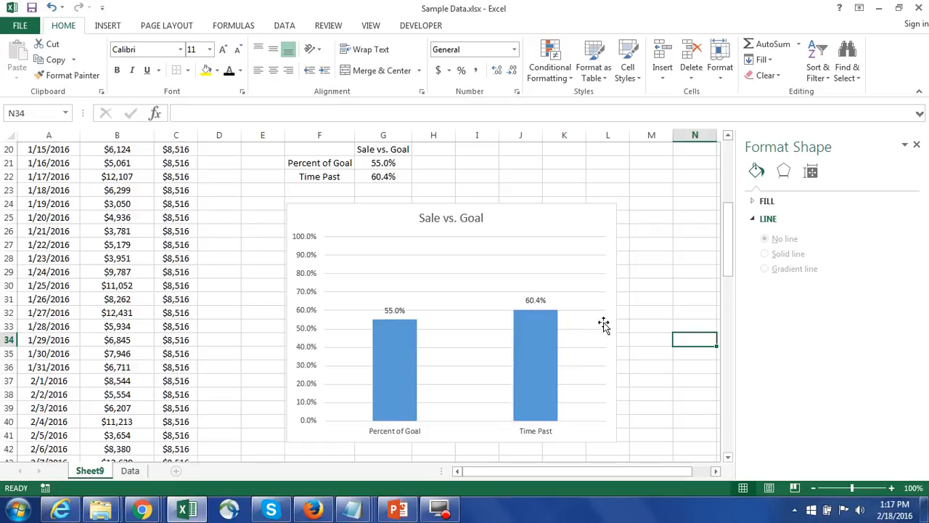
{"action": "left_click", "coordinate": [667, 284]}
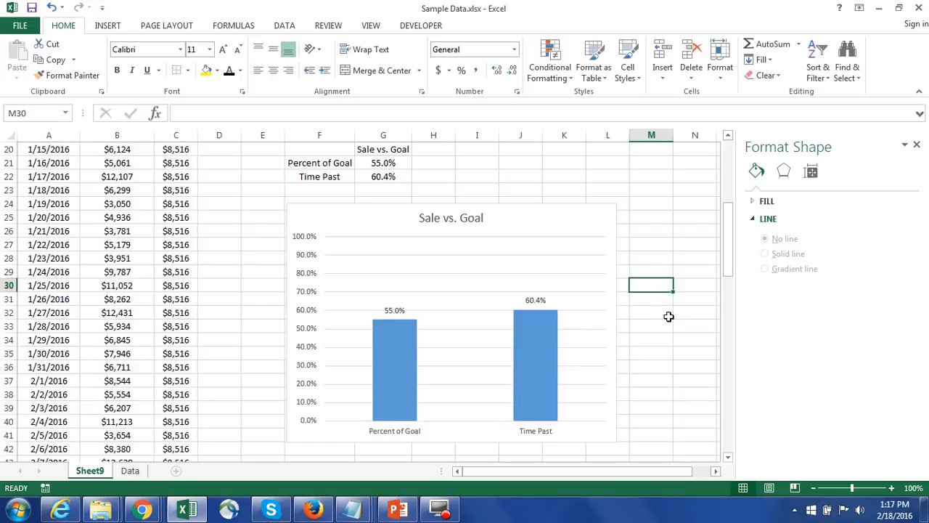
Close the formatting pane and review the Bike Shop Sales vs. Goal and Sale vs. Goal charts
{"action": "scroll", "coordinate": [669, 317], "scroll_direction": "up", "scroll_amount": 6}
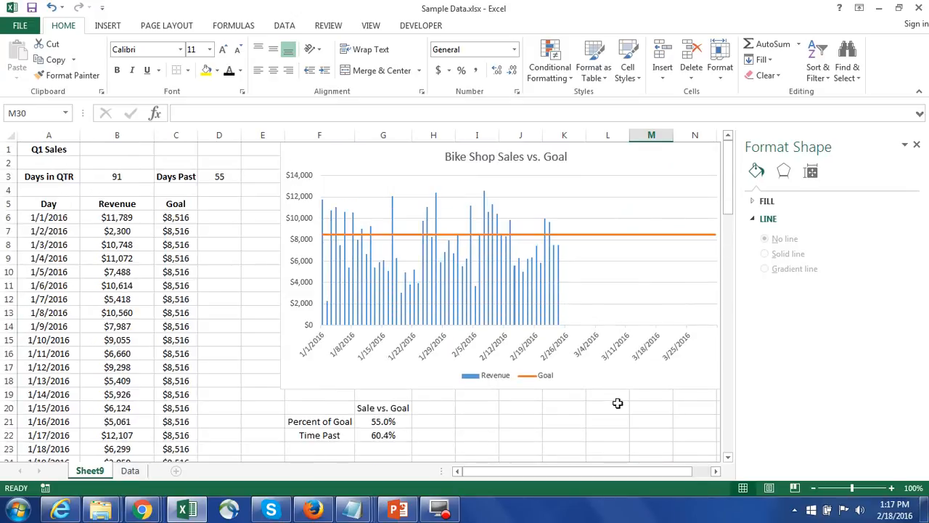
{"action": "left_click", "coordinate": [916, 145]}
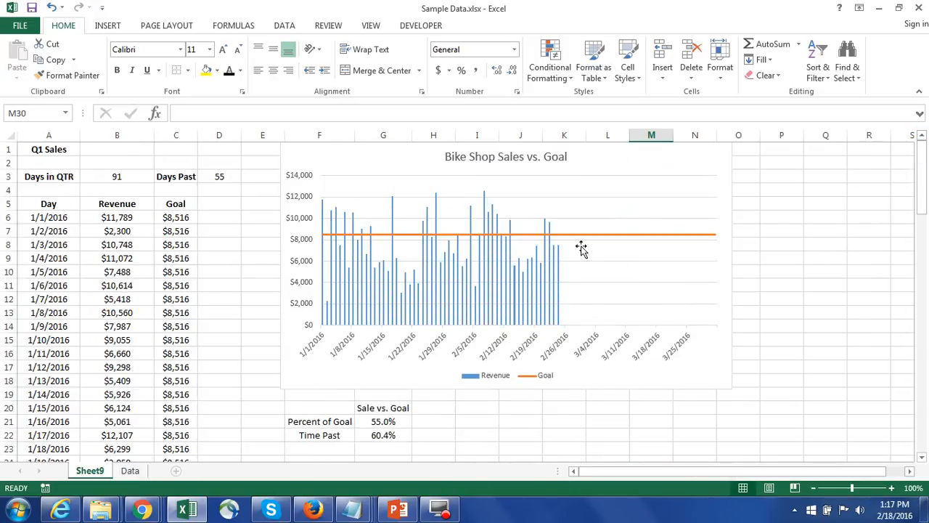
{"action": "scroll", "coordinate": [570, 265], "scroll_direction": "down", "scroll_amount": 5}
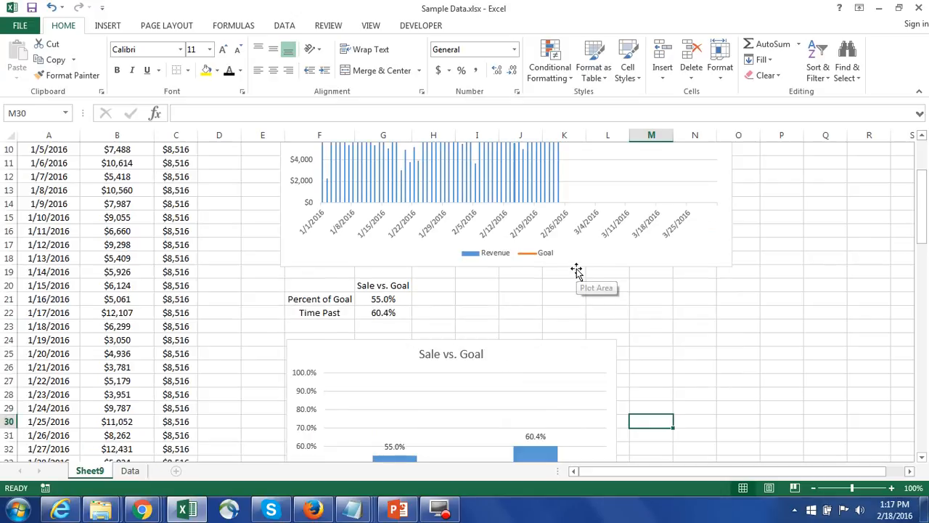
{"action": "scroll", "coordinate": [508, 298], "scroll_direction": "down", "scroll_amount": 3}
{"action": "scroll", "coordinate": [653, 297], "scroll_direction": "up", "scroll_amount": 1}
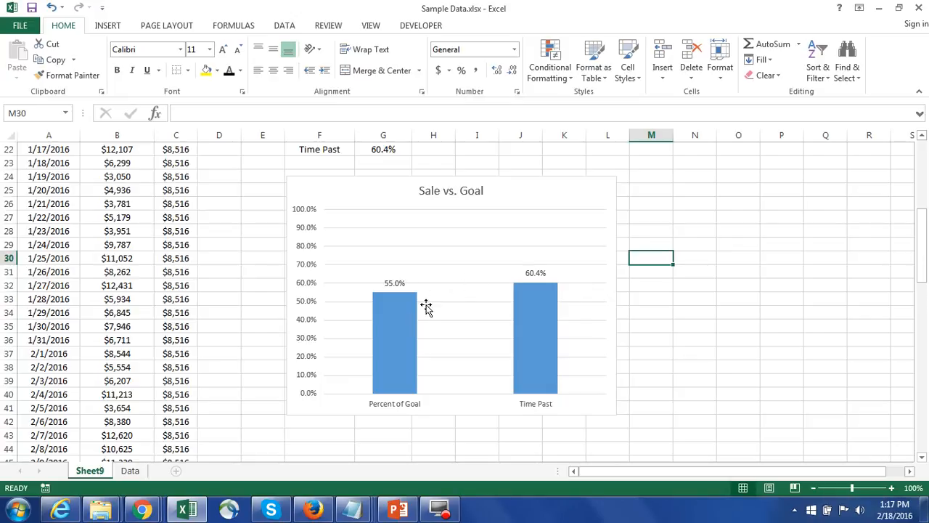
{"action": "scroll", "coordinate": [647, 259], "scroll_direction": "up", "scroll_amount": 7}
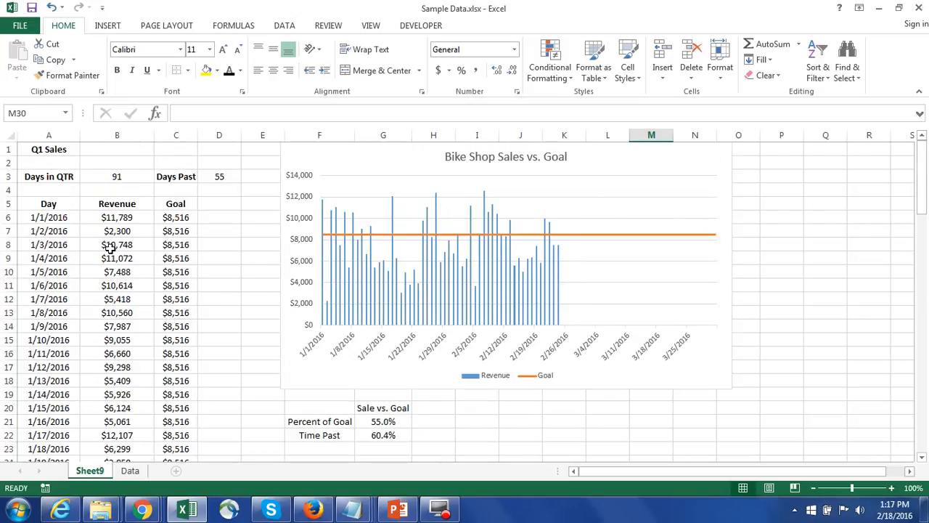
Examine the Revenue column from B8 through the last filled day and the Goal column around the remaining empty days
{"action": "left_click", "coordinate": [109, 247]}
{"action": "key", "text": "ctrl+shift+Down"}
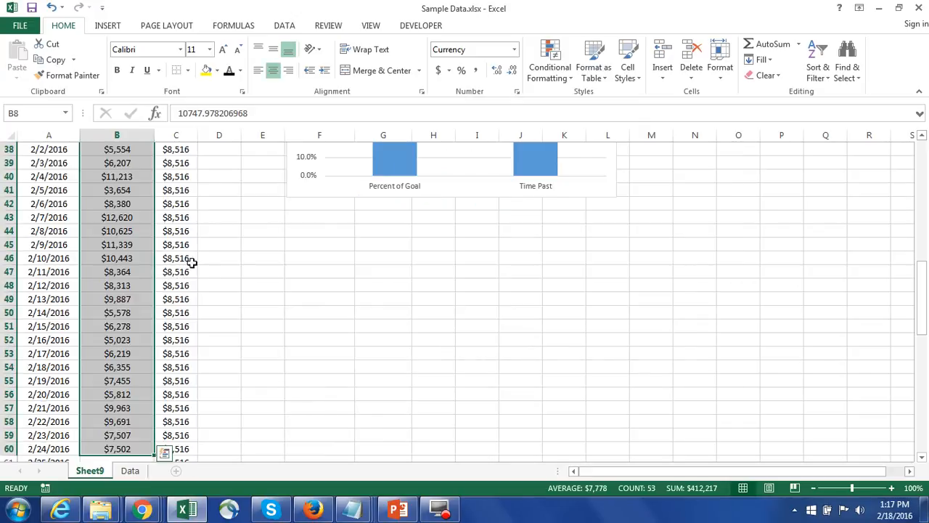
{"action": "scroll", "coordinate": [210, 319], "scroll_direction": "down", "scroll_amount": 4}
{"action": "left_click", "coordinate": [282, 326]}
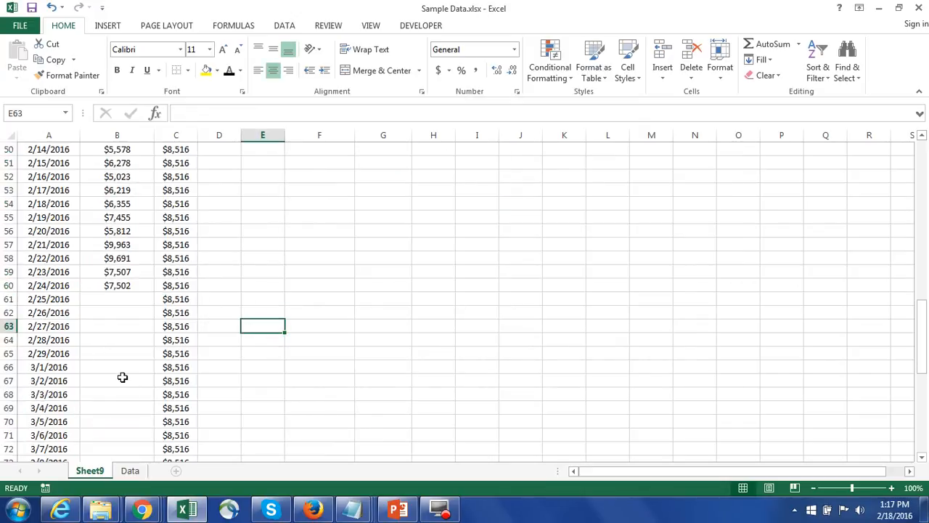
{"action": "left_click", "coordinate": [182, 326]}
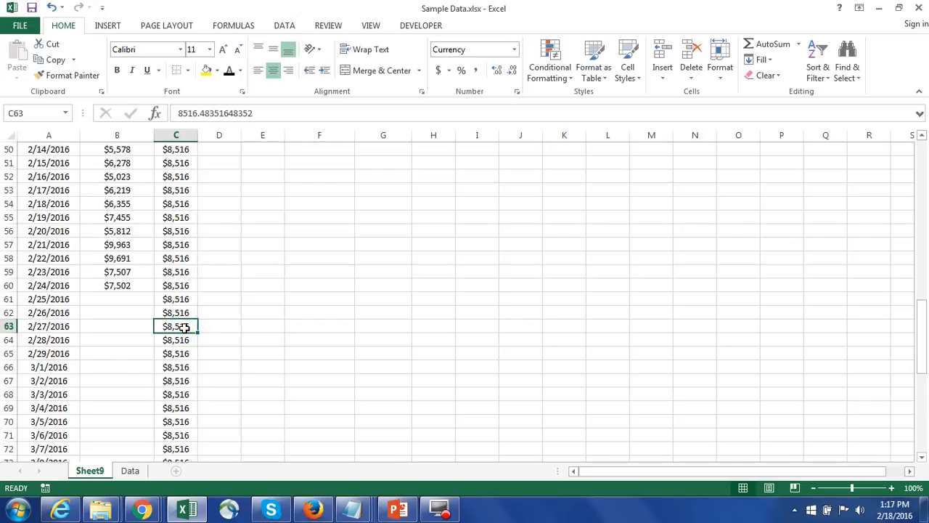
{"action": "key", "text": "ctrl+shift+Up"}
Switch to the BikeShop.pptx presentation in PowerPoint and start its slide show from the beginning
{"action": "left_click", "coordinate": [398, 510]}
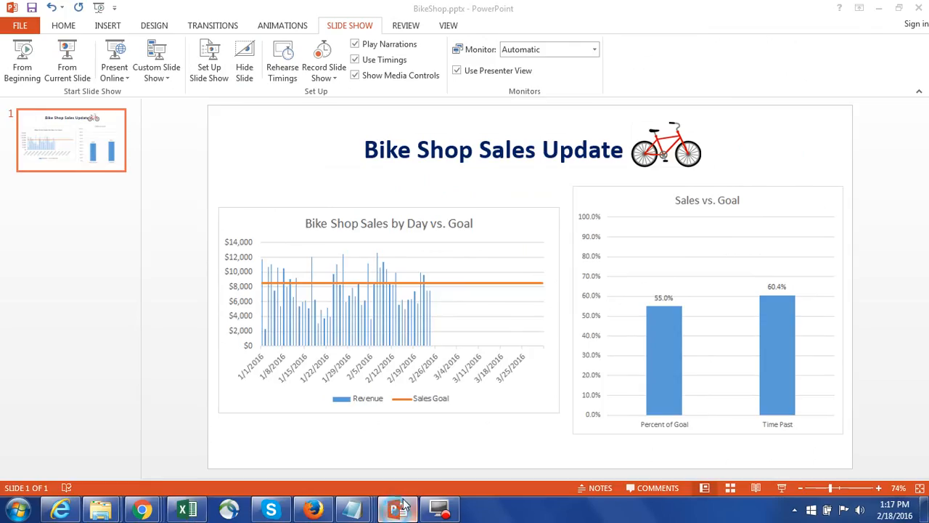
{"action": "left_click", "coordinate": [24, 64]}
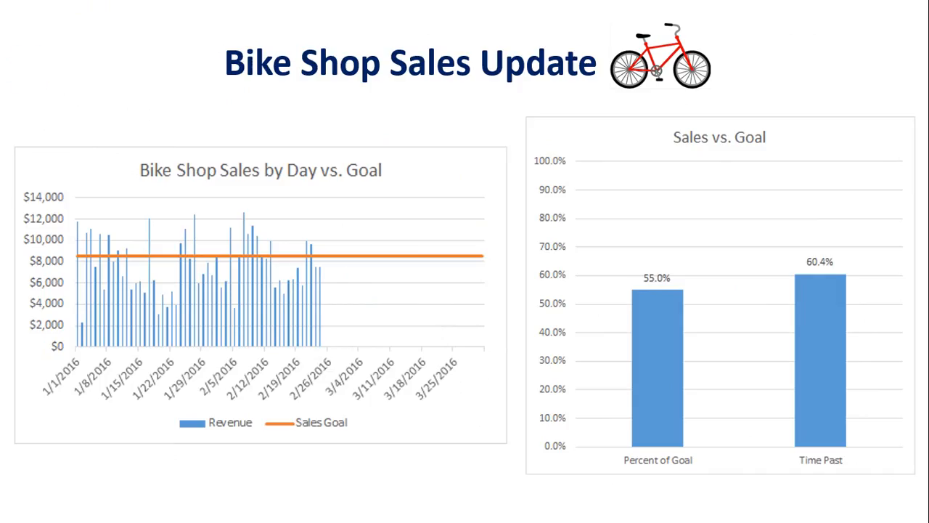